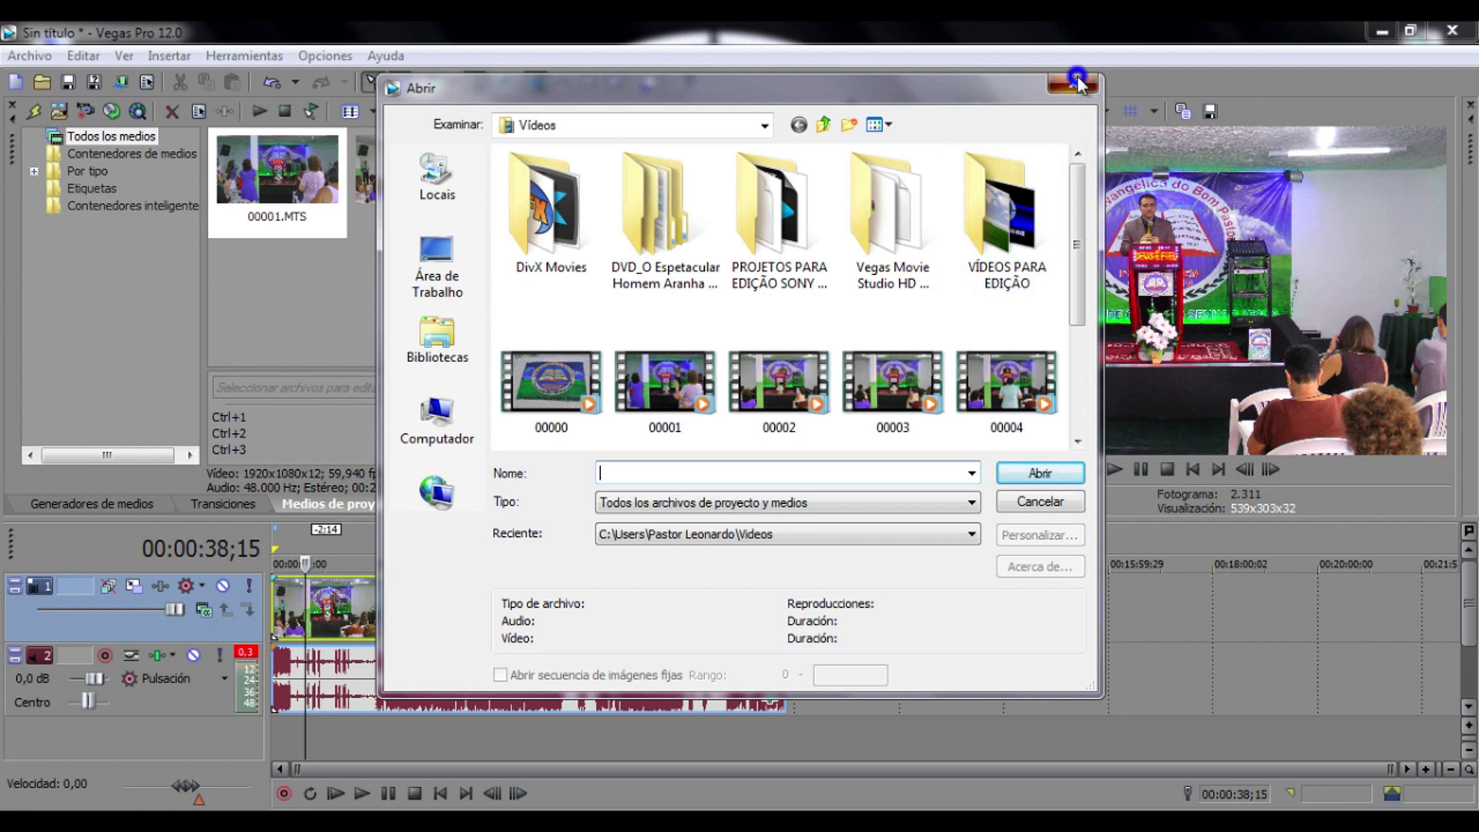
- Insert a new empty video track above the existing video track, dismissing the open-file dialog
left_click(1076, 83)
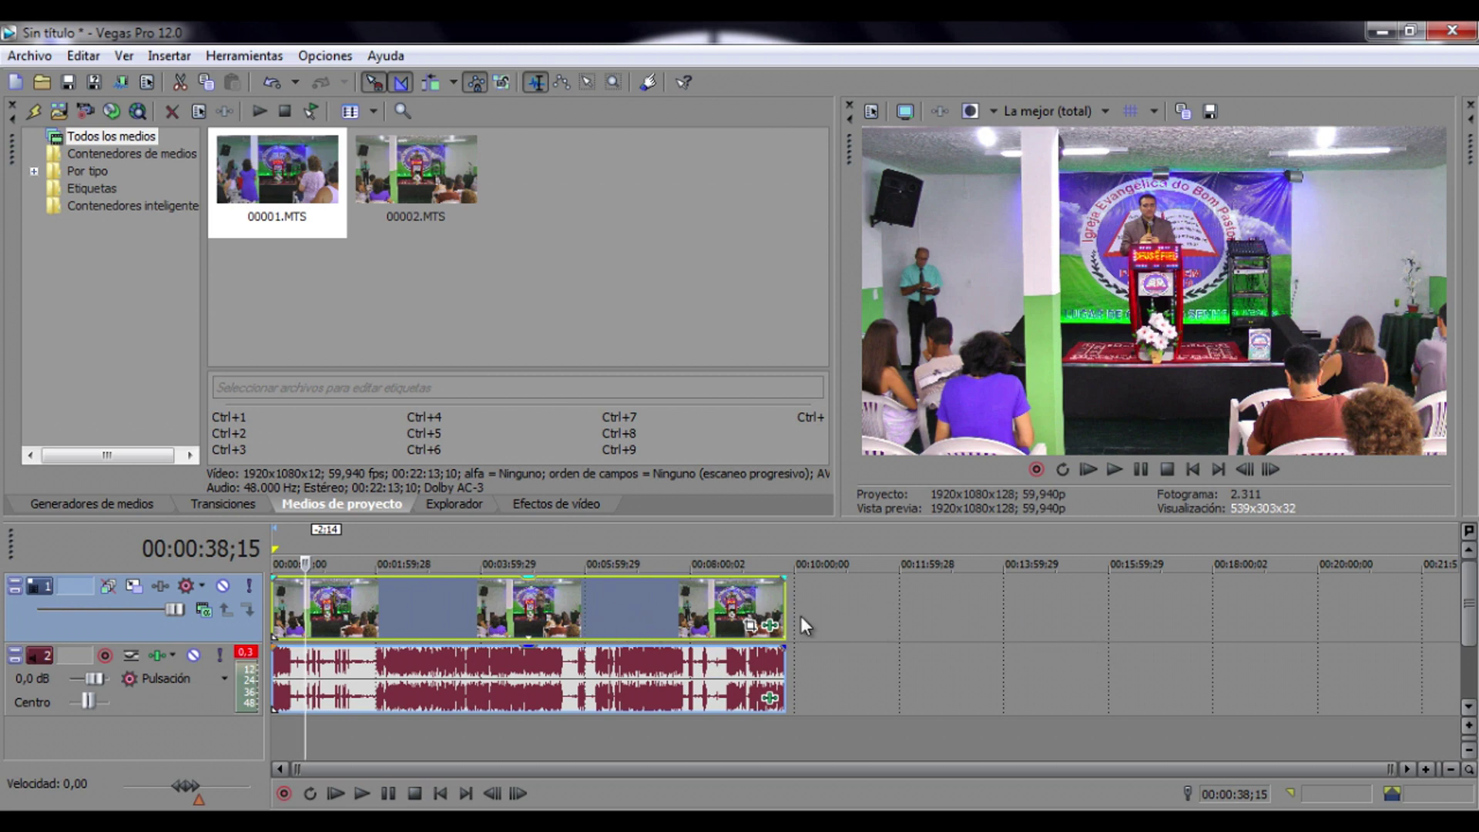
right_click(881, 603)
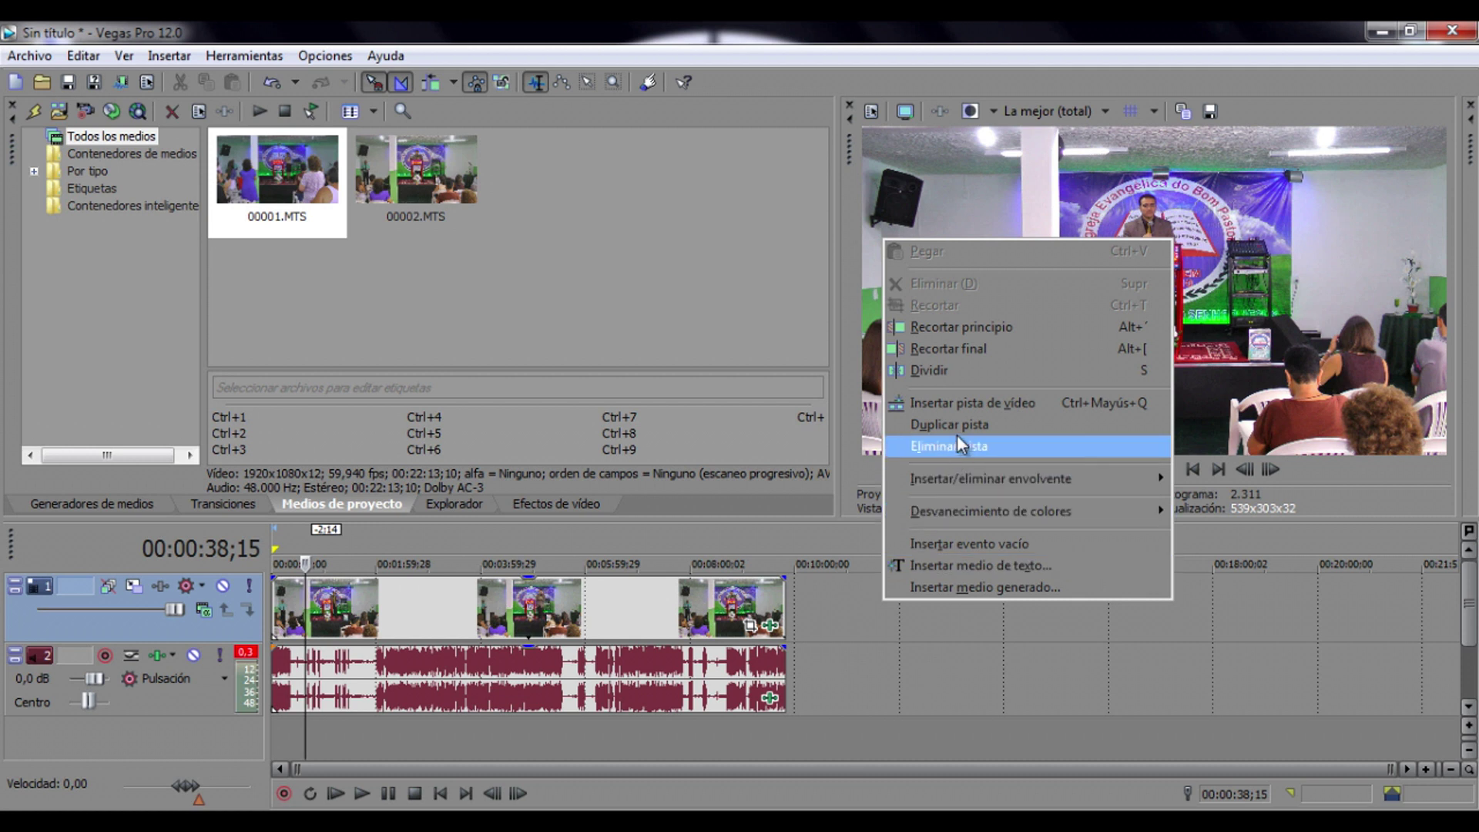
left_click(1016, 405)
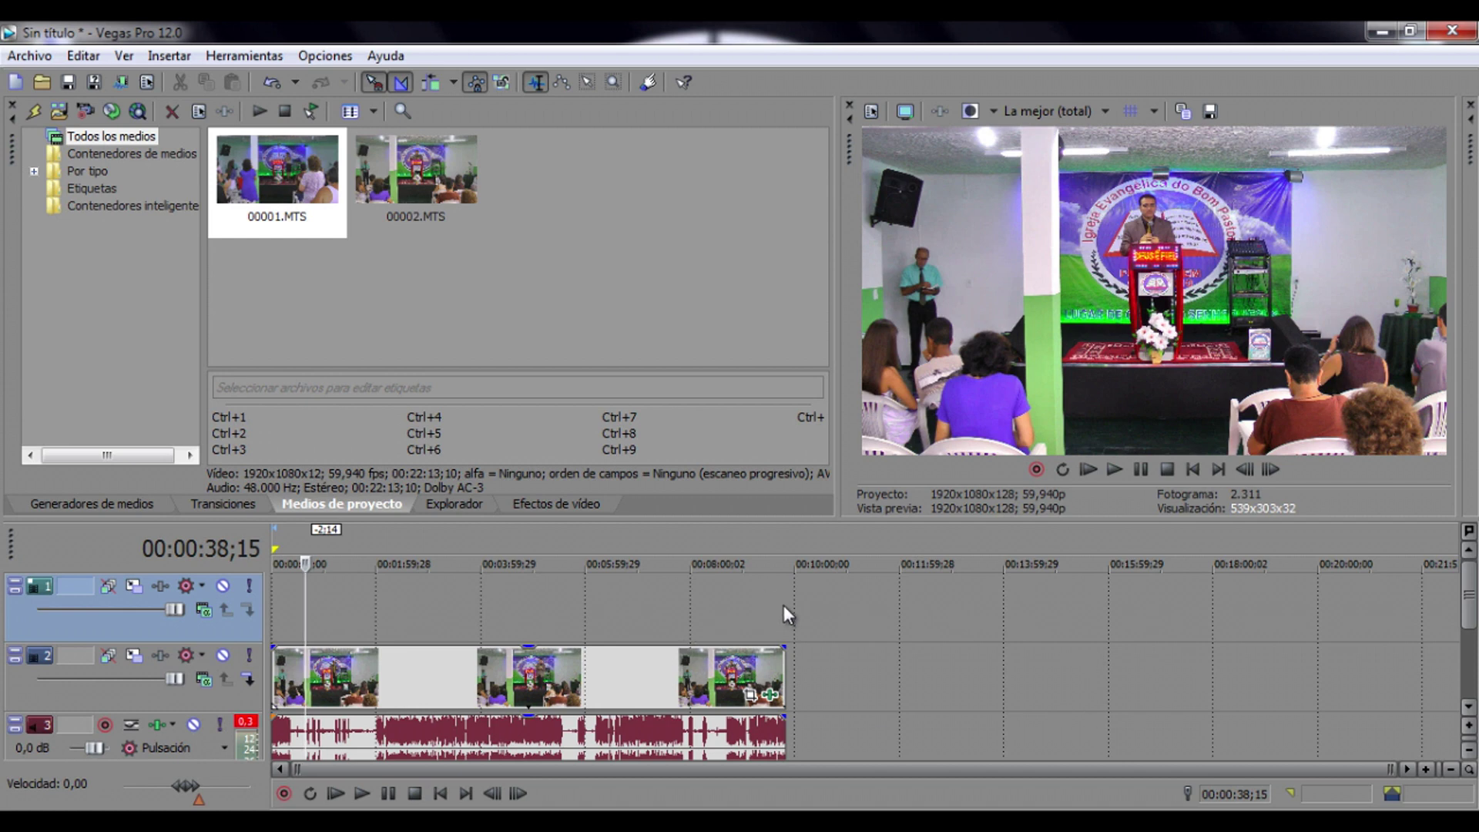
- Enlarge the timeline area vertically so the tracks have more height
left_click(1427, 768)
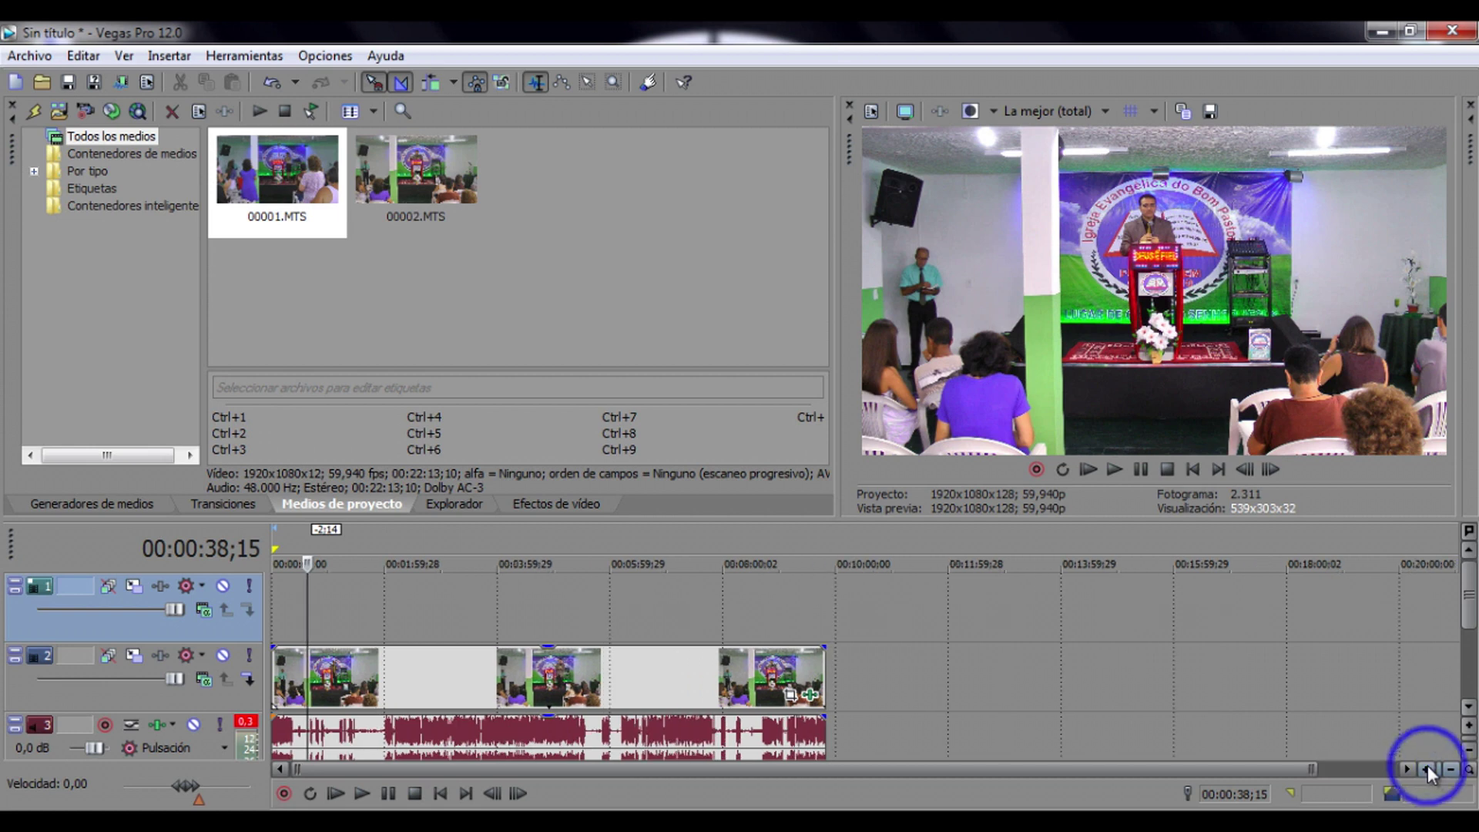
left_click(1427, 768)
left_click(1427, 767)
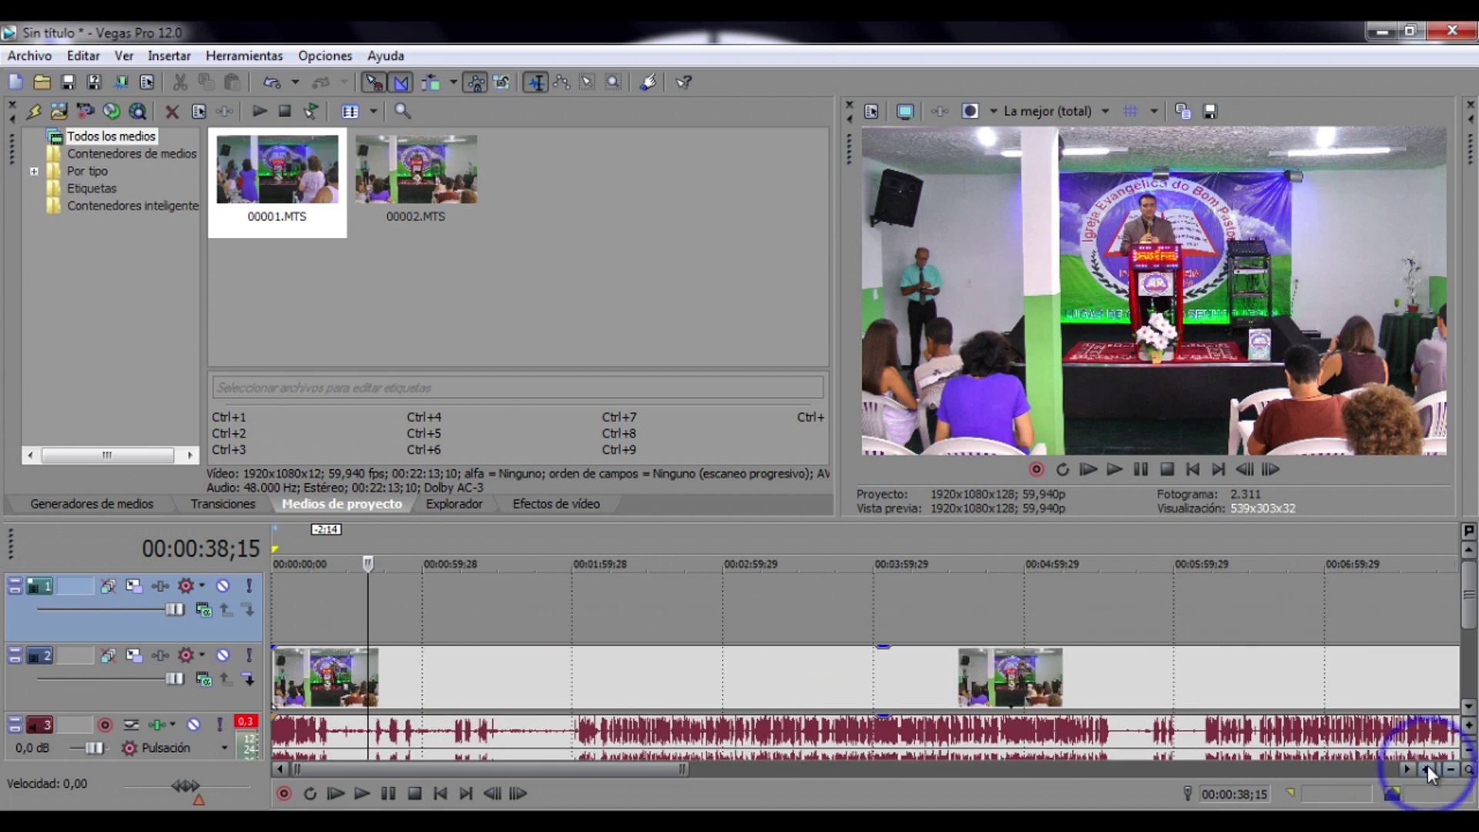
left_click(1427, 767)
left_click(1426, 767)
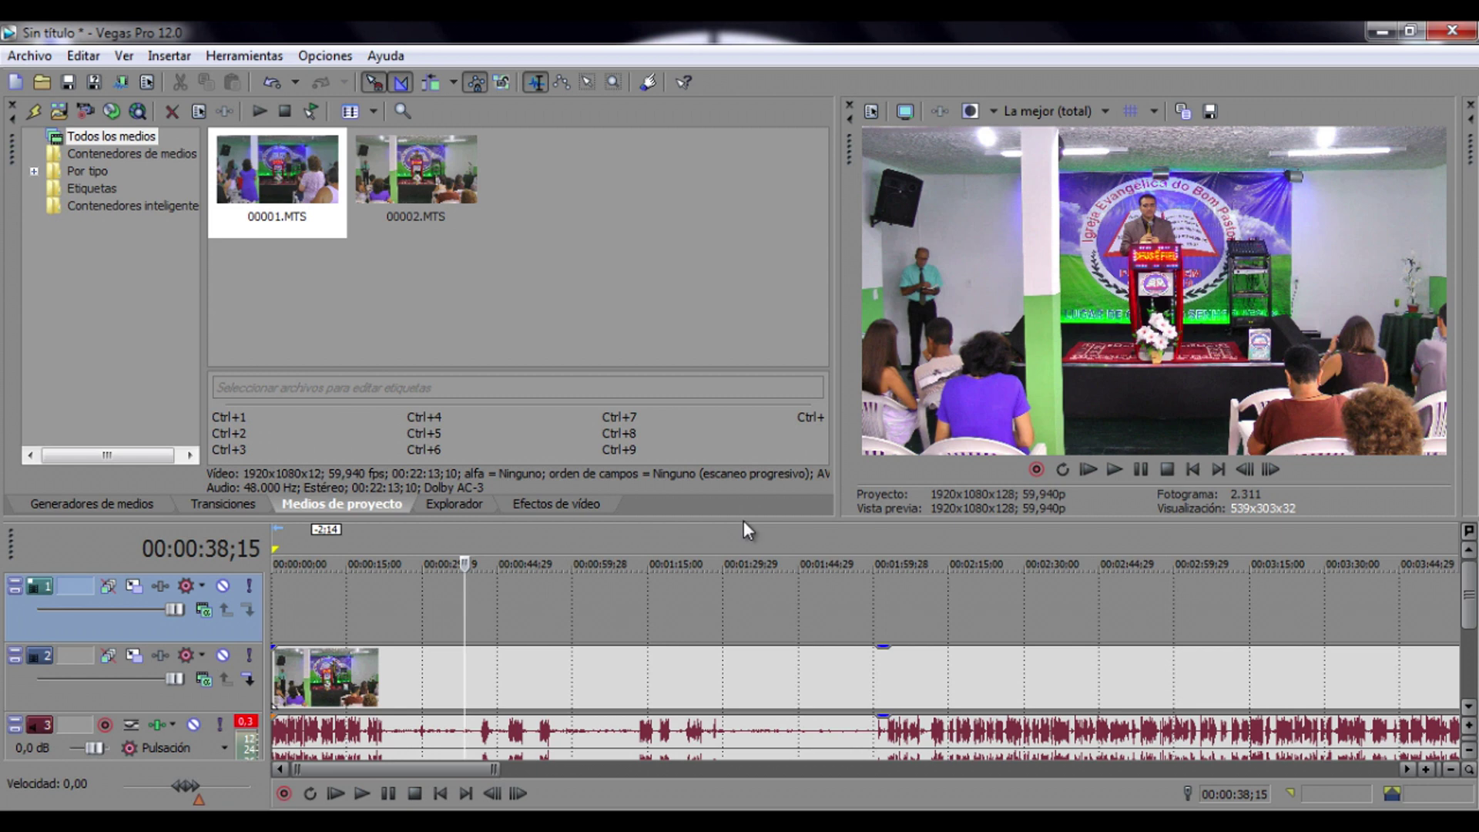
left_click_drag(743, 520, 746, 468)
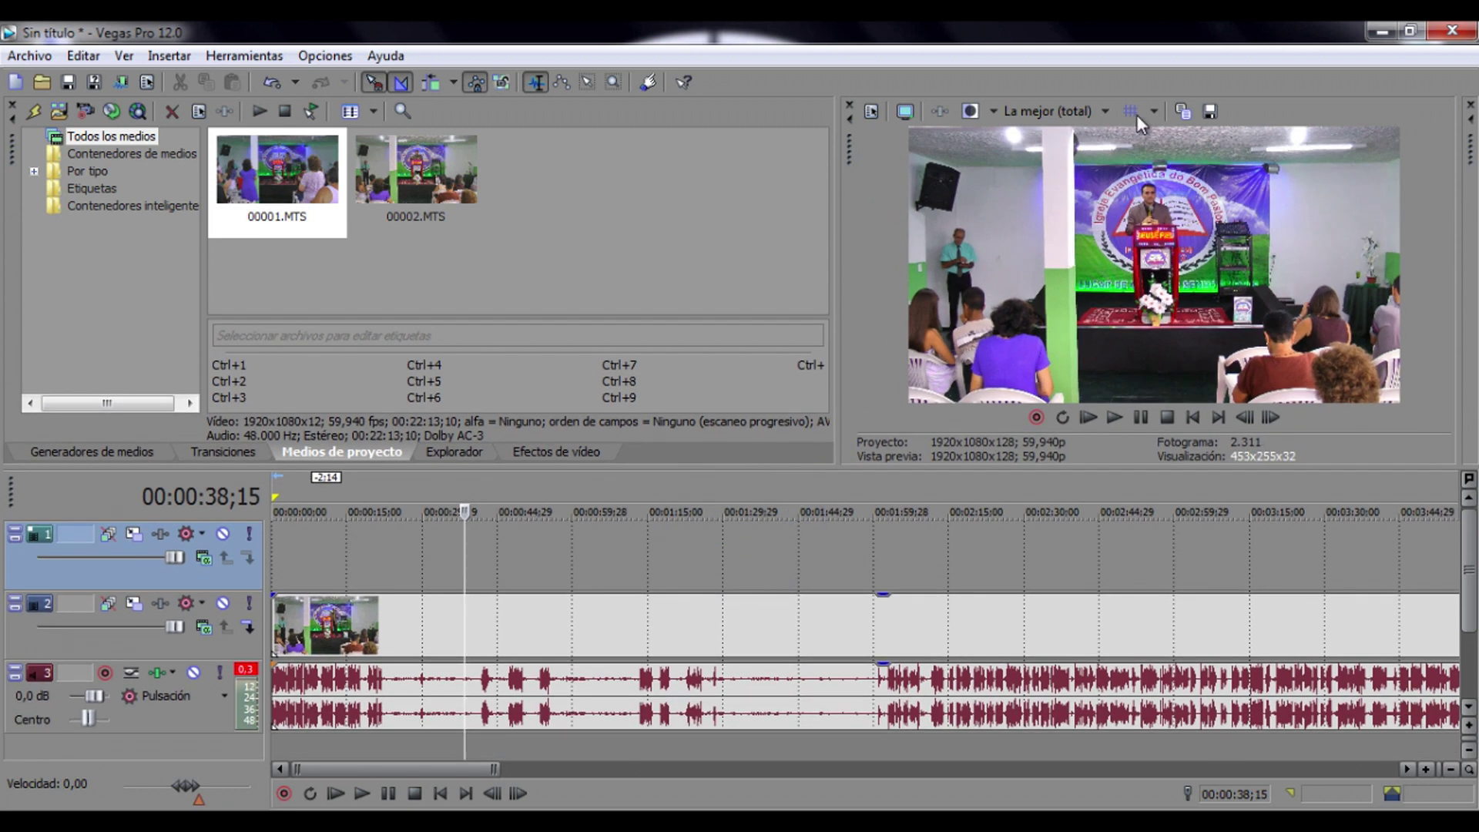
- Set the video preview quality to Vista previa (automático)
left_click(1103, 108)
mouse_move(1110, 158)
left_click(1194, 157)
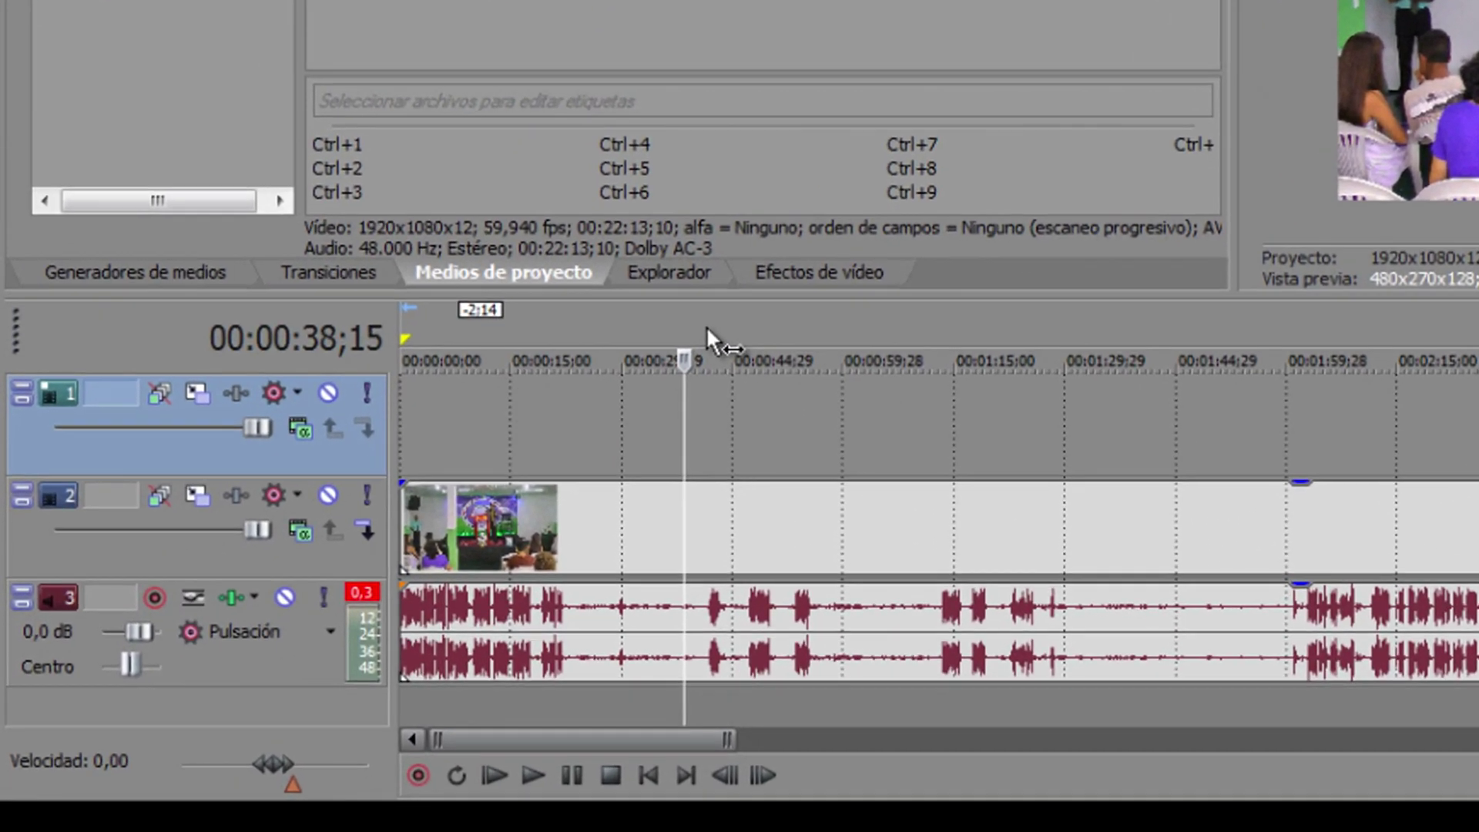
- Play the footage from 00:00:41;14 to listen for where the speech begins after the quiet passage
left_click(707, 333)
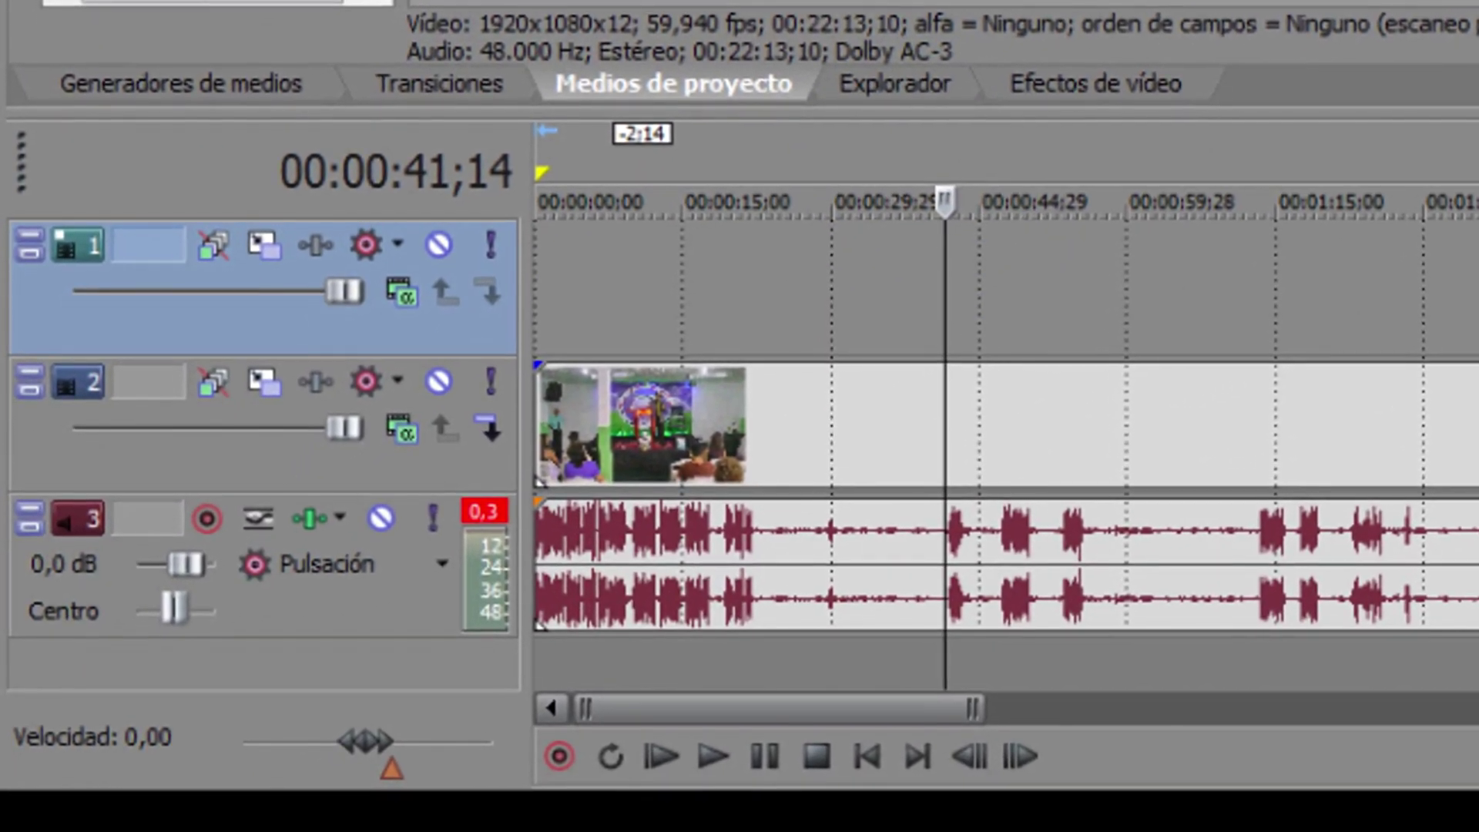
key("space")
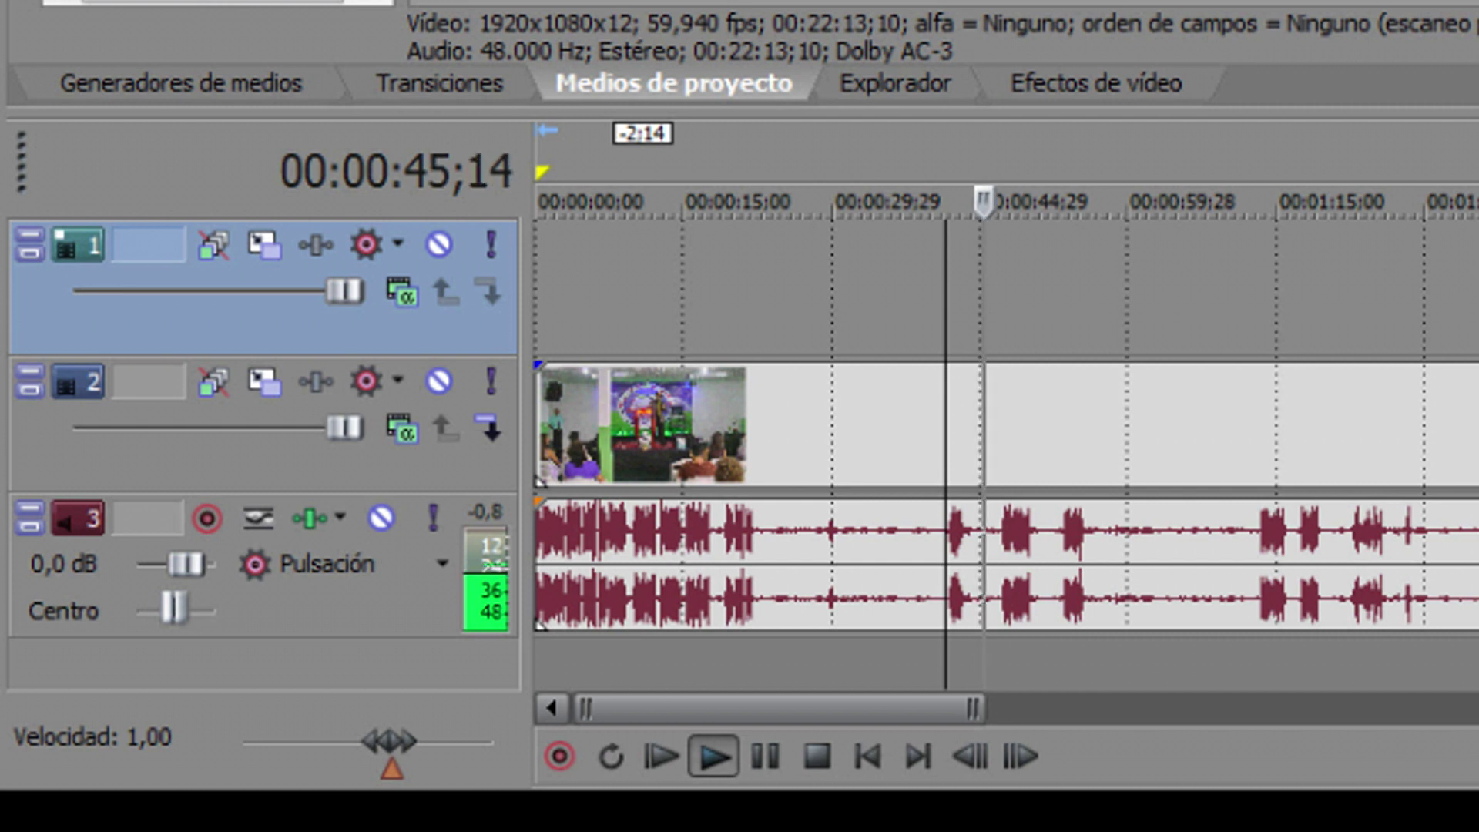
key("space")
key("space")
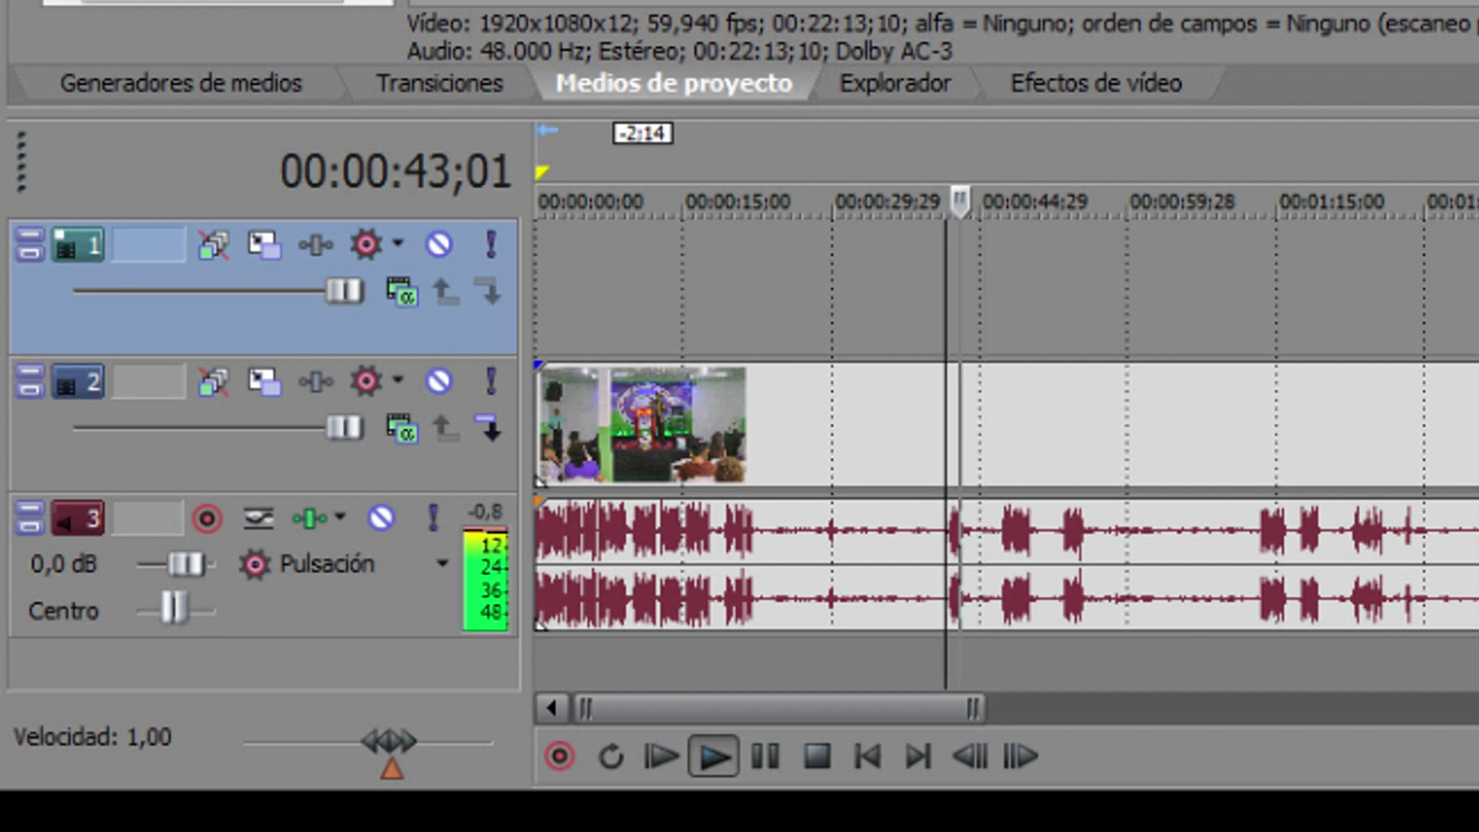
key("Return")
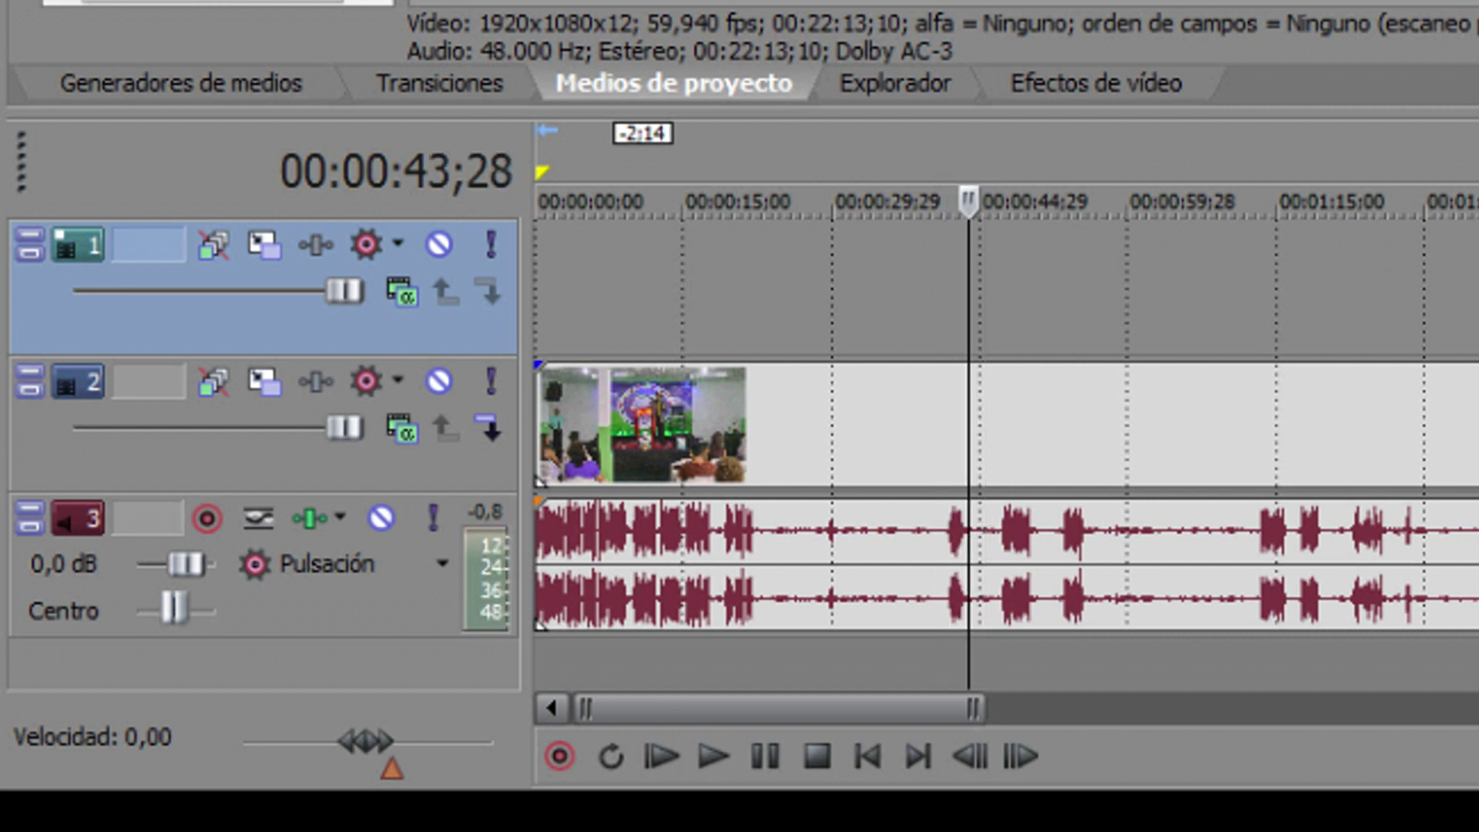
- Place the timeline cursor at 00:00:41;08, just before the burst in the audio waveform
left_click(935, 159)
left_click(940, 159)
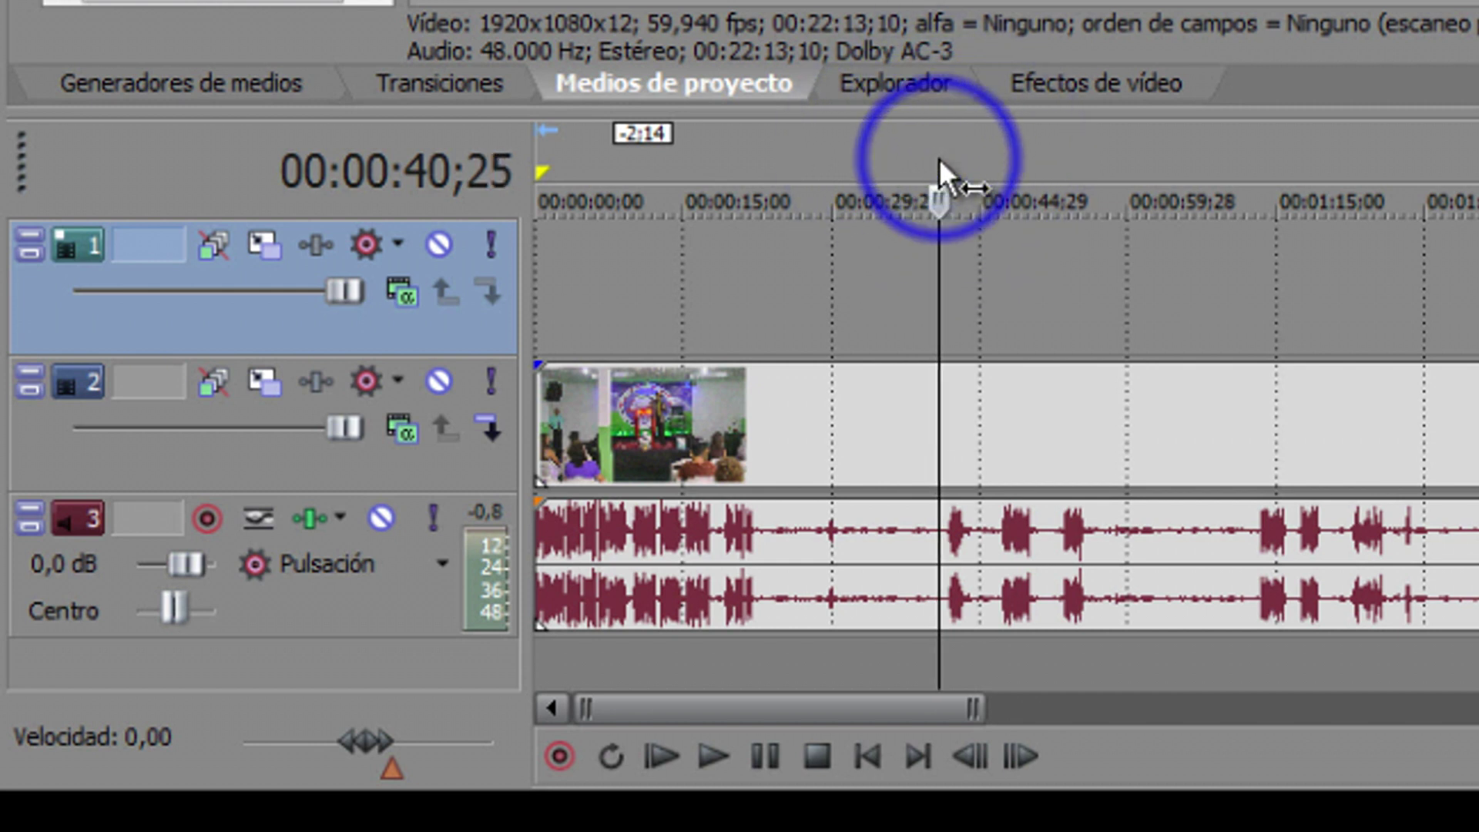
left_click(940, 158)
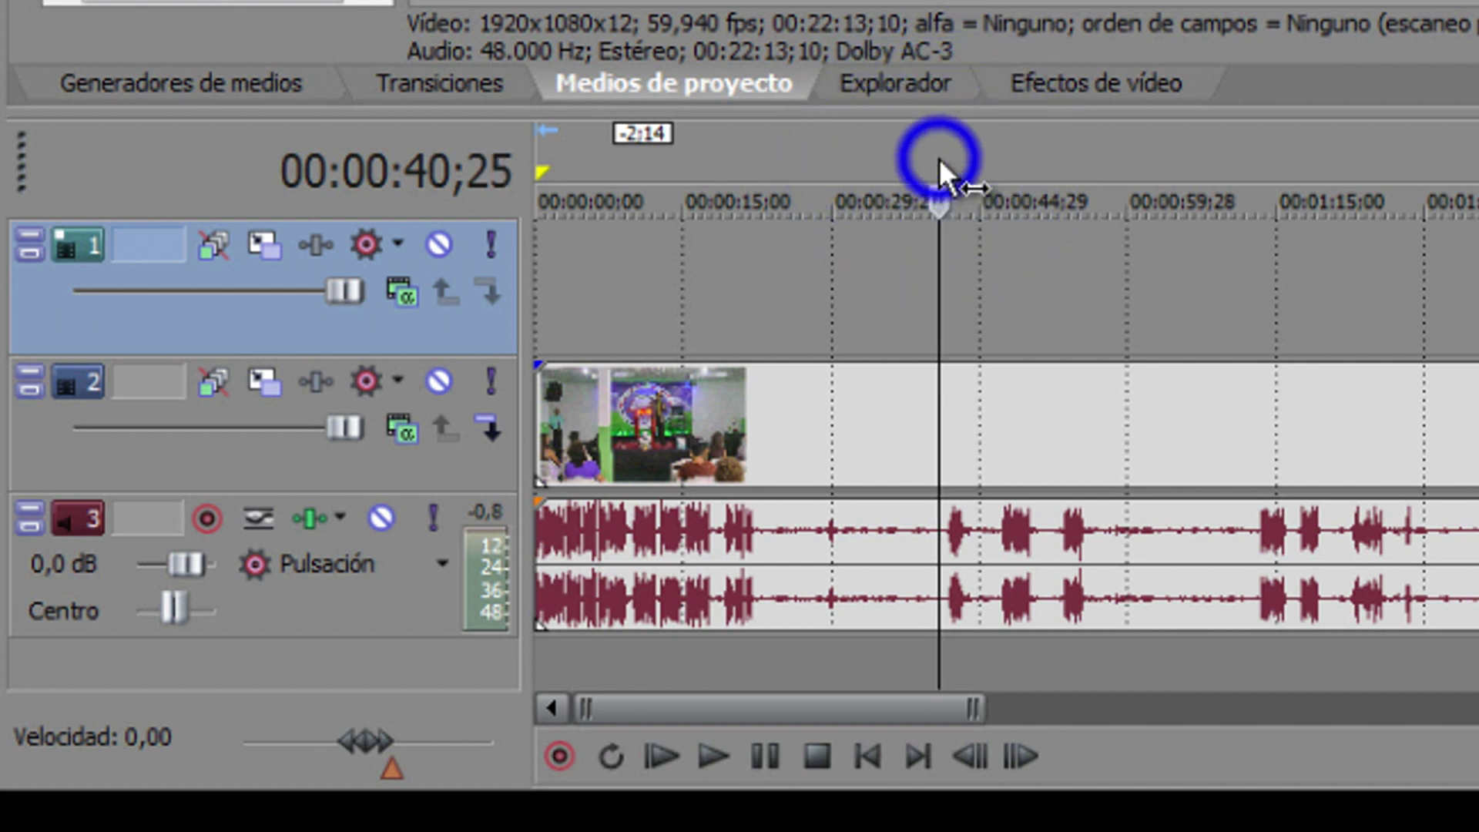
left_click(943, 201)
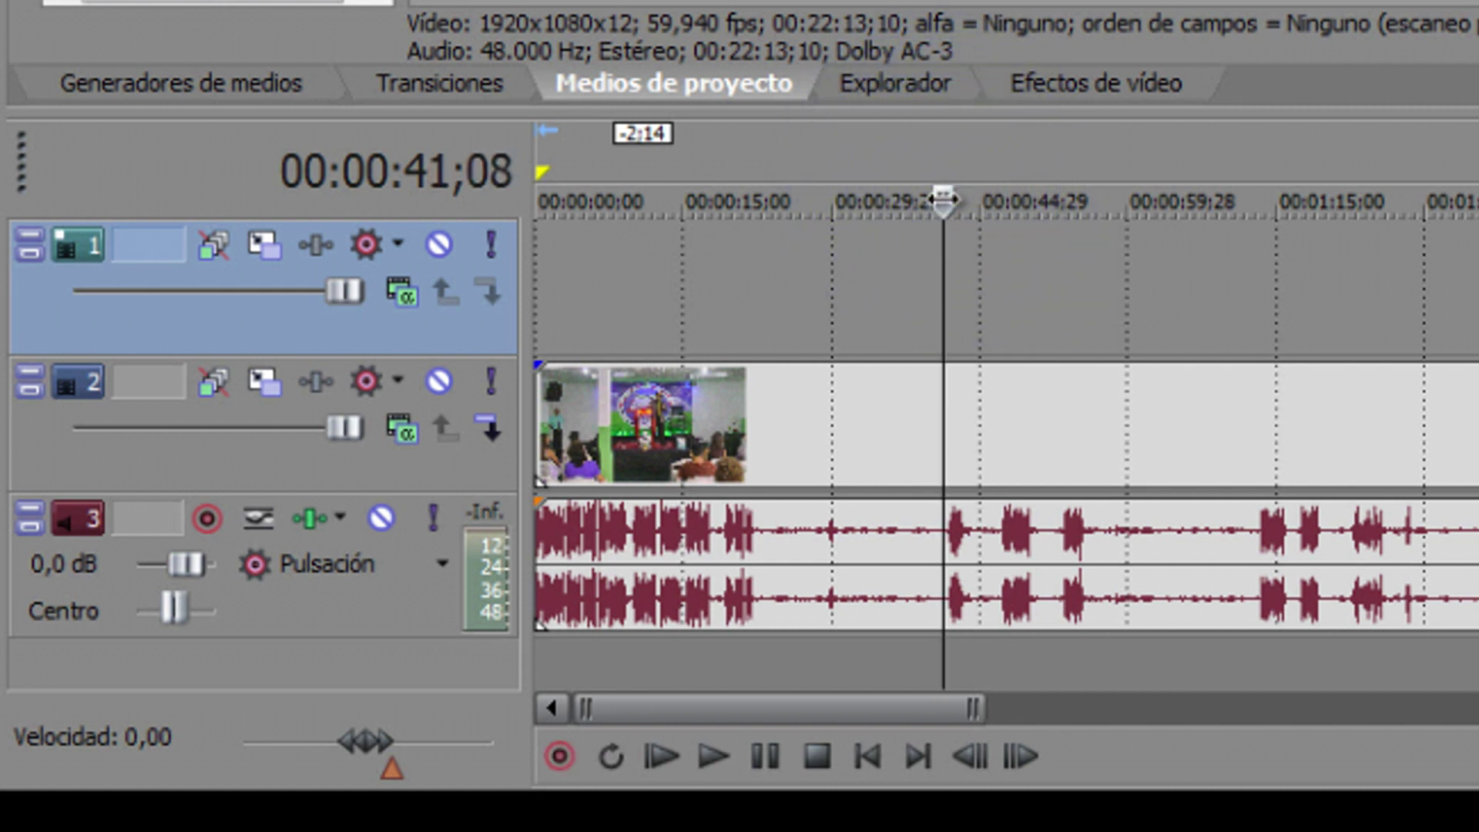
left_click(943, 201)
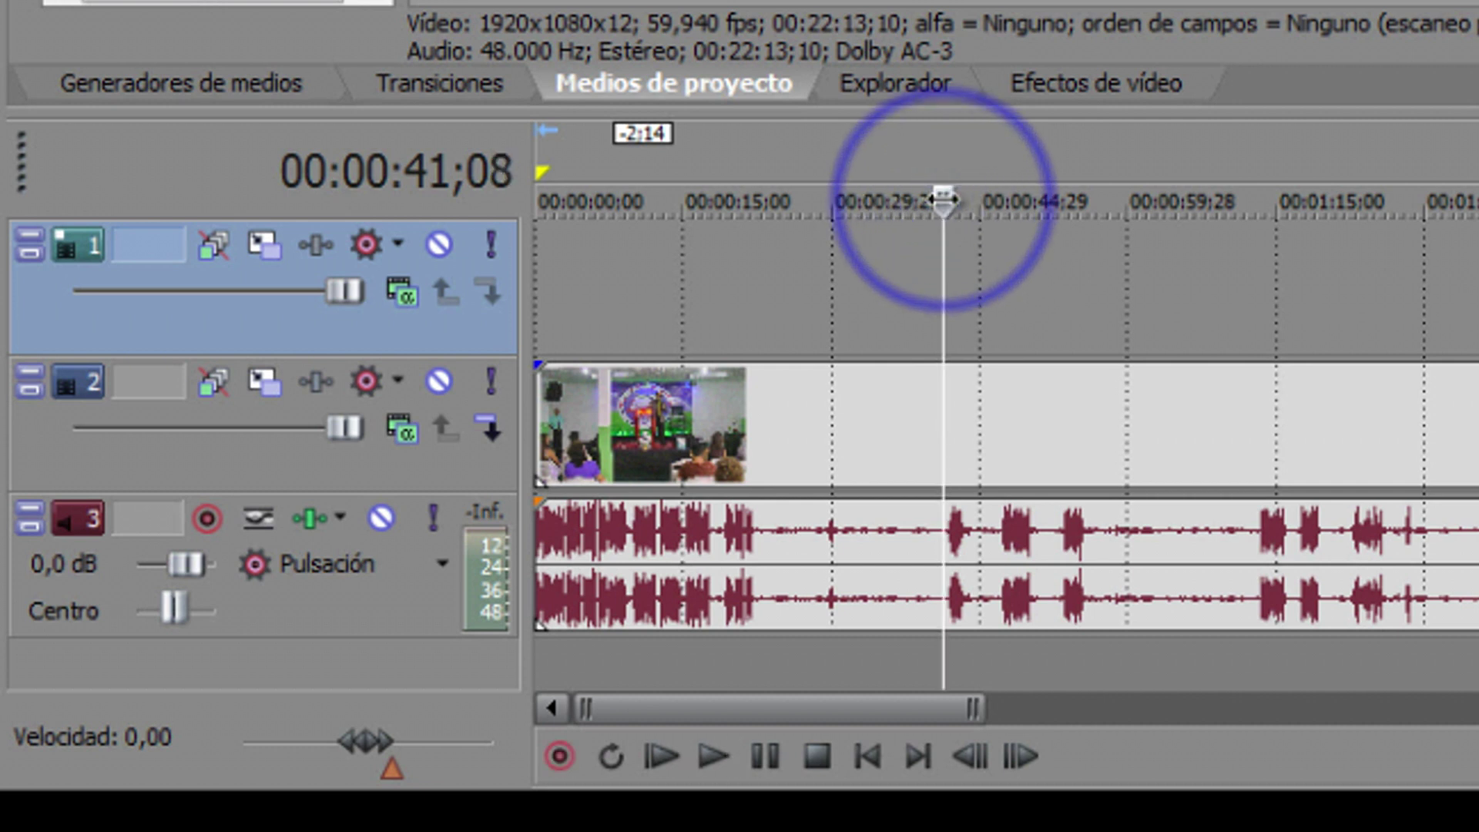
left_click(943, 200)
left_click(943, 200)
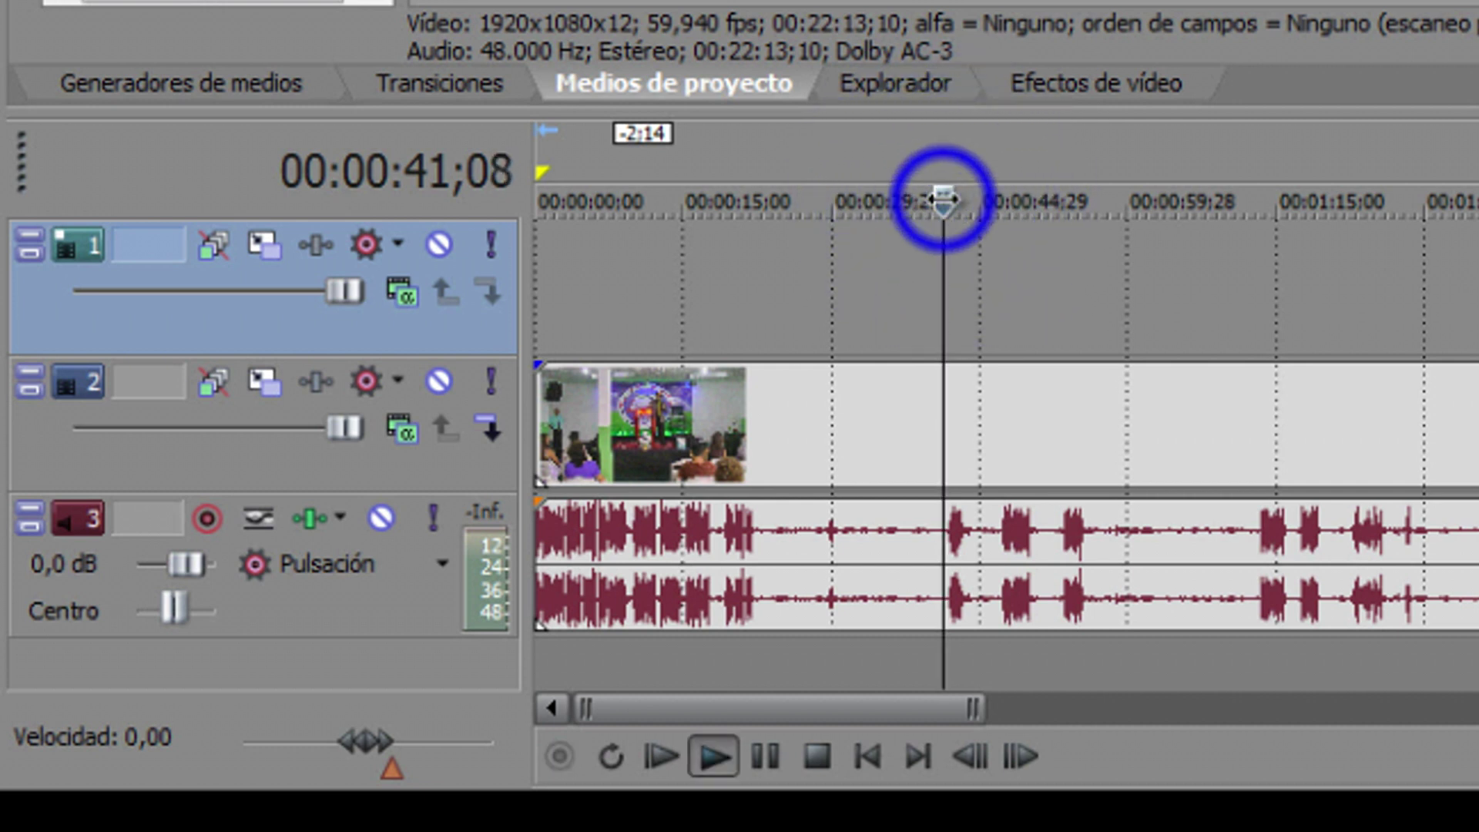
left_click(943, 200)
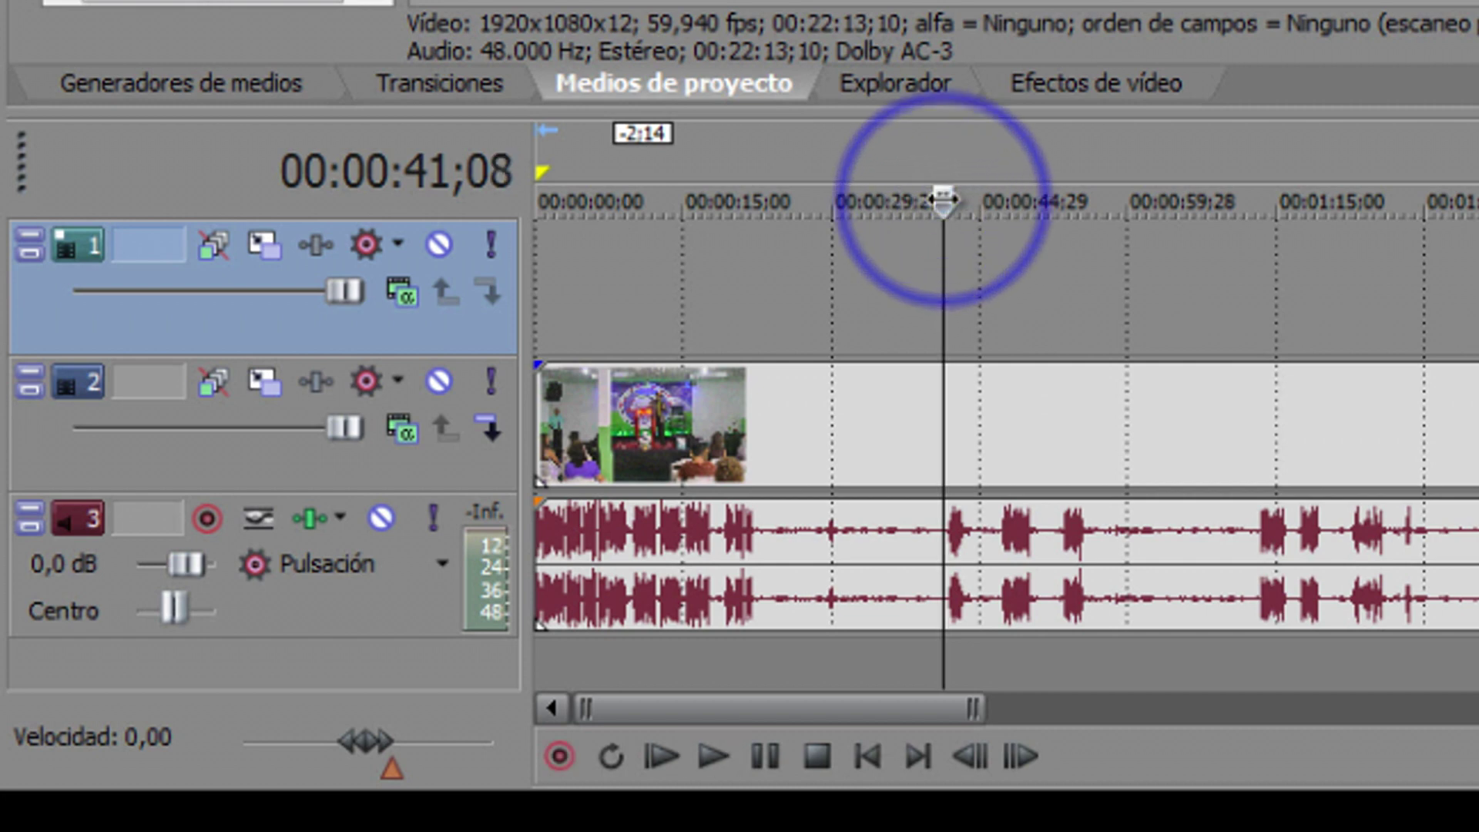
left_click(949, 201)
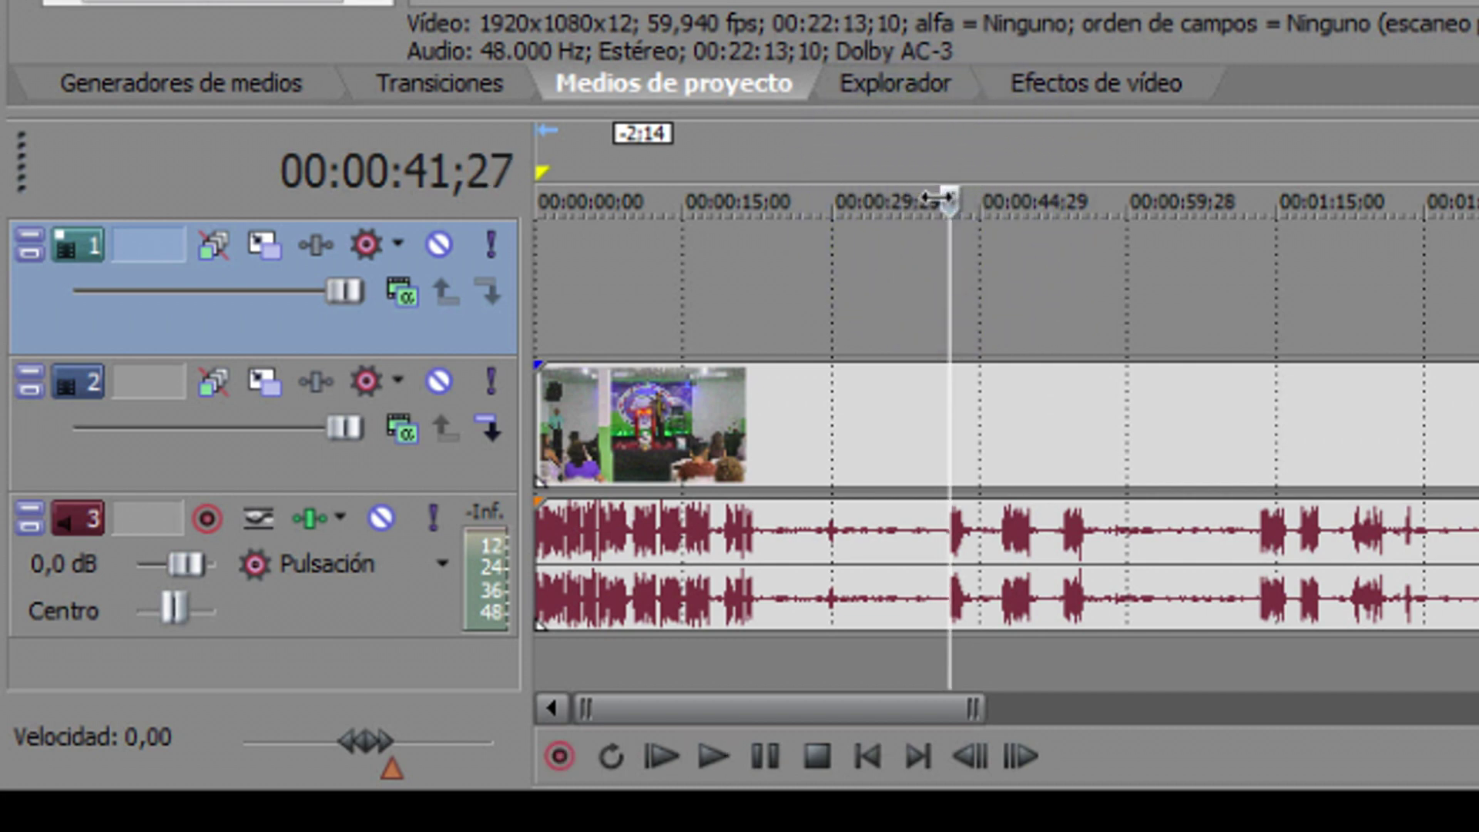
left_click(946, 200)
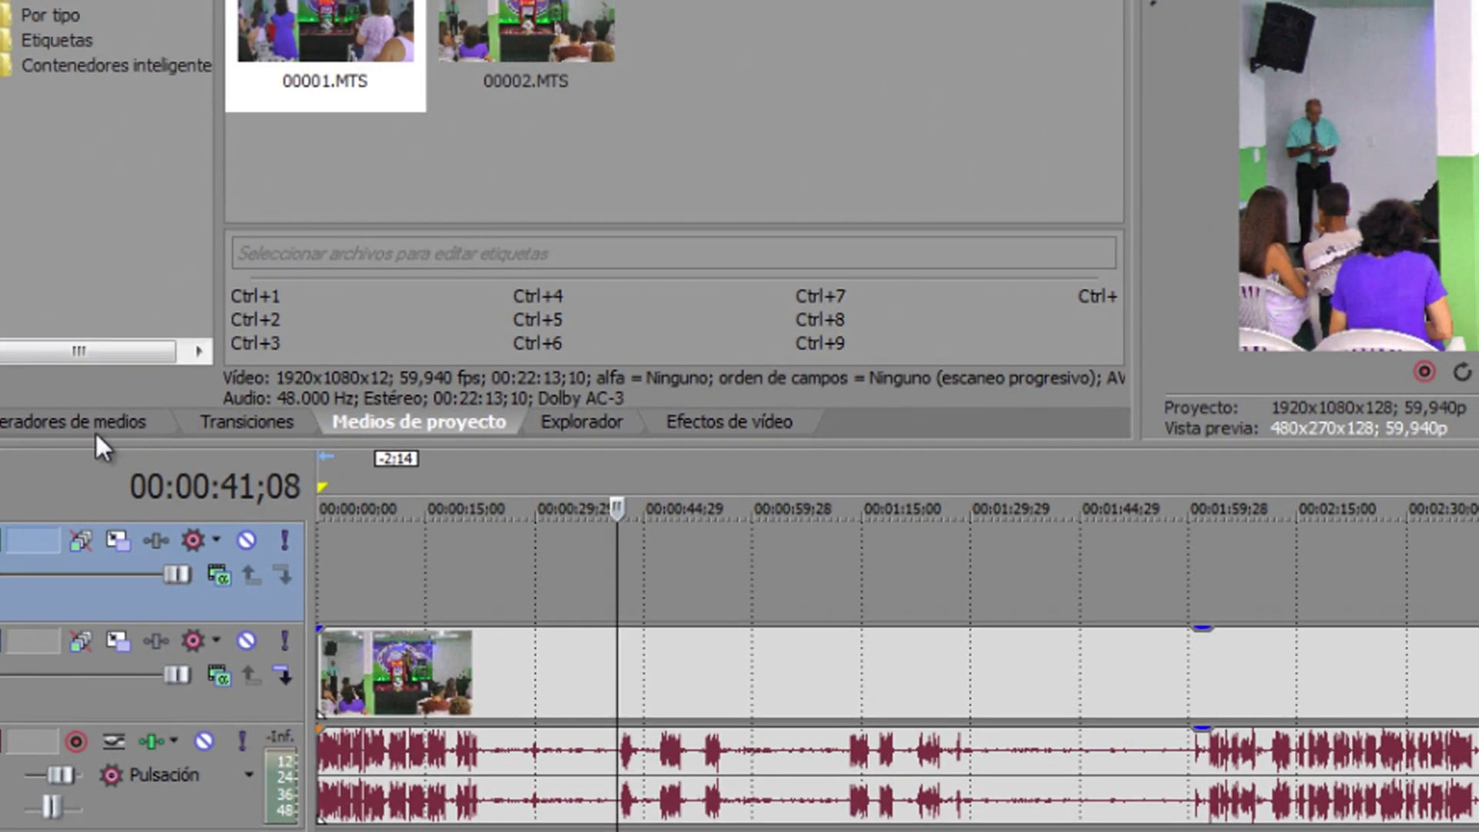
- Add the Texto predeterminado preset of the (Heredado) Texto generator to the empty video track at the timeline cursor
left_click(81, 423)
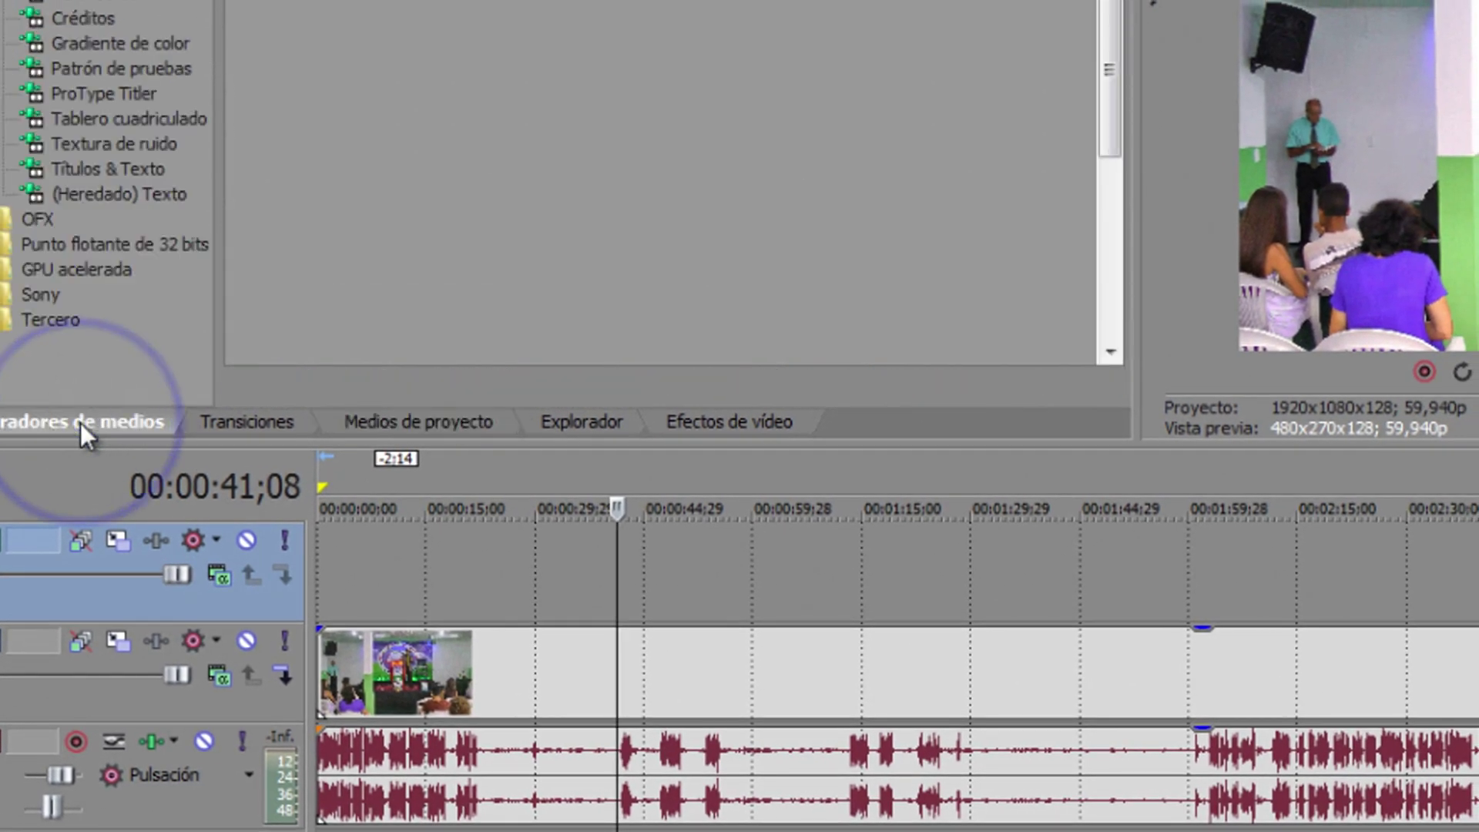
left_click(168, 201)
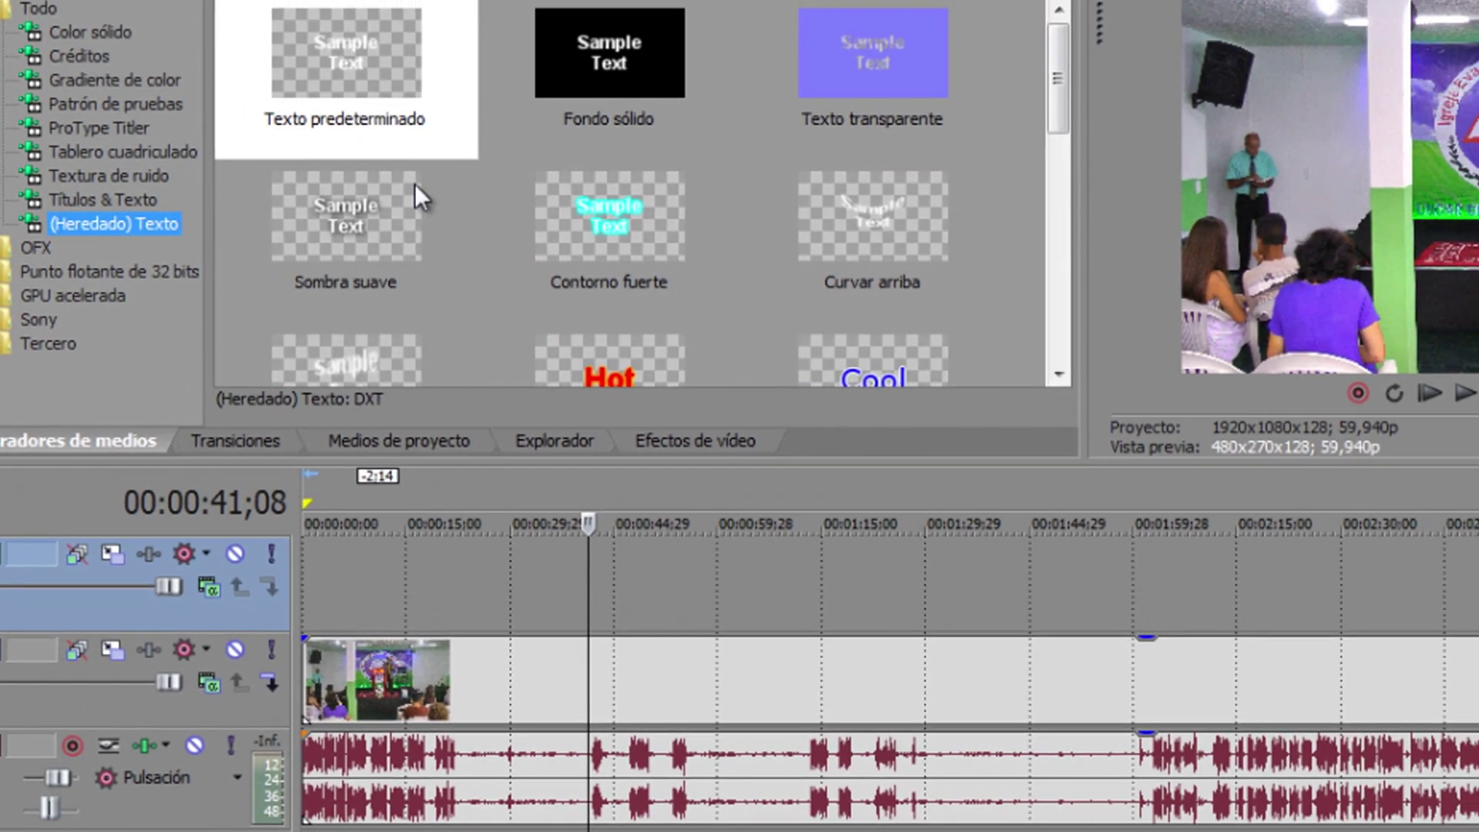
left_click(353, 63)
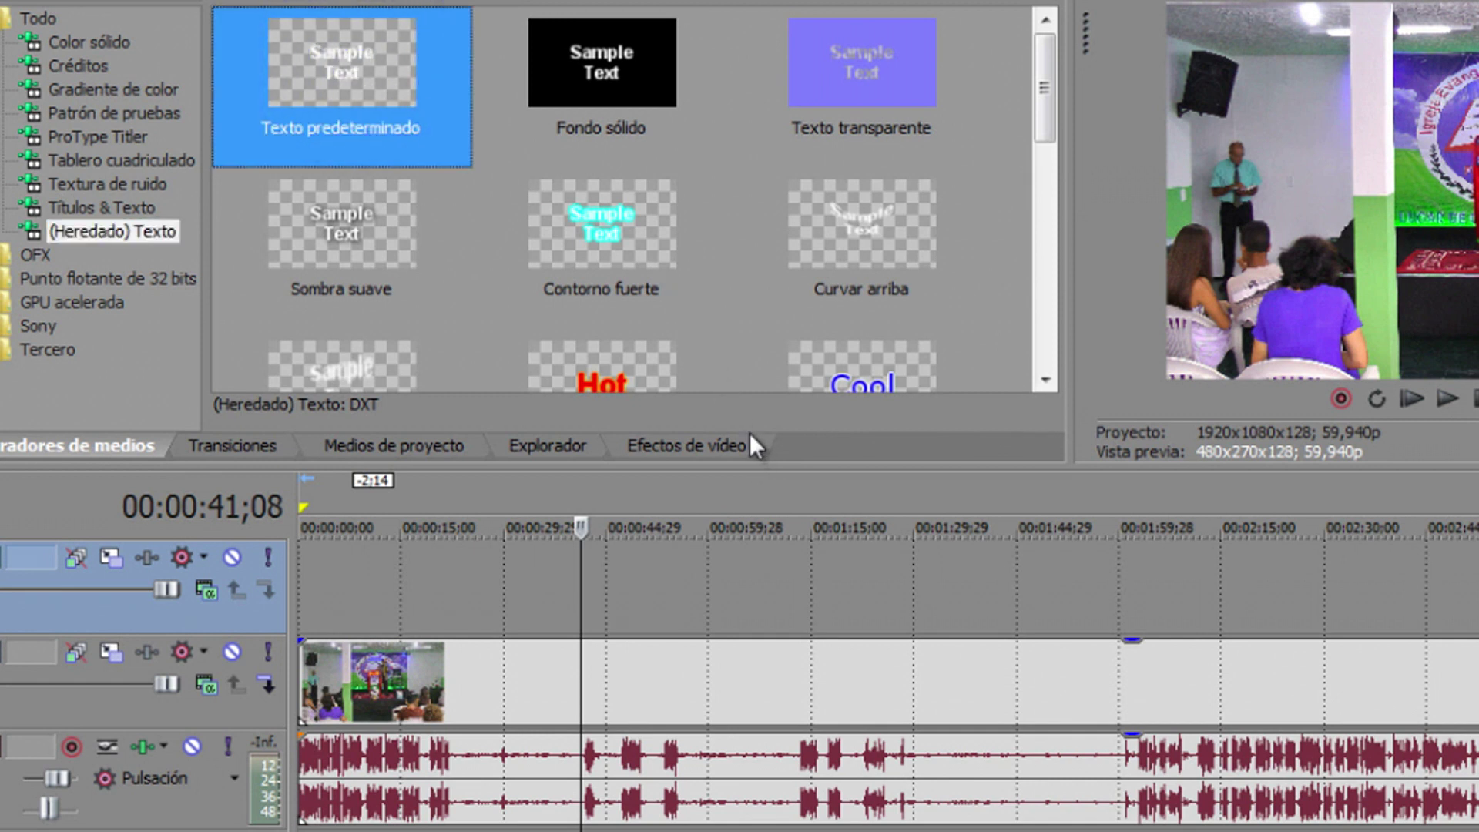
left_click(359, 57)
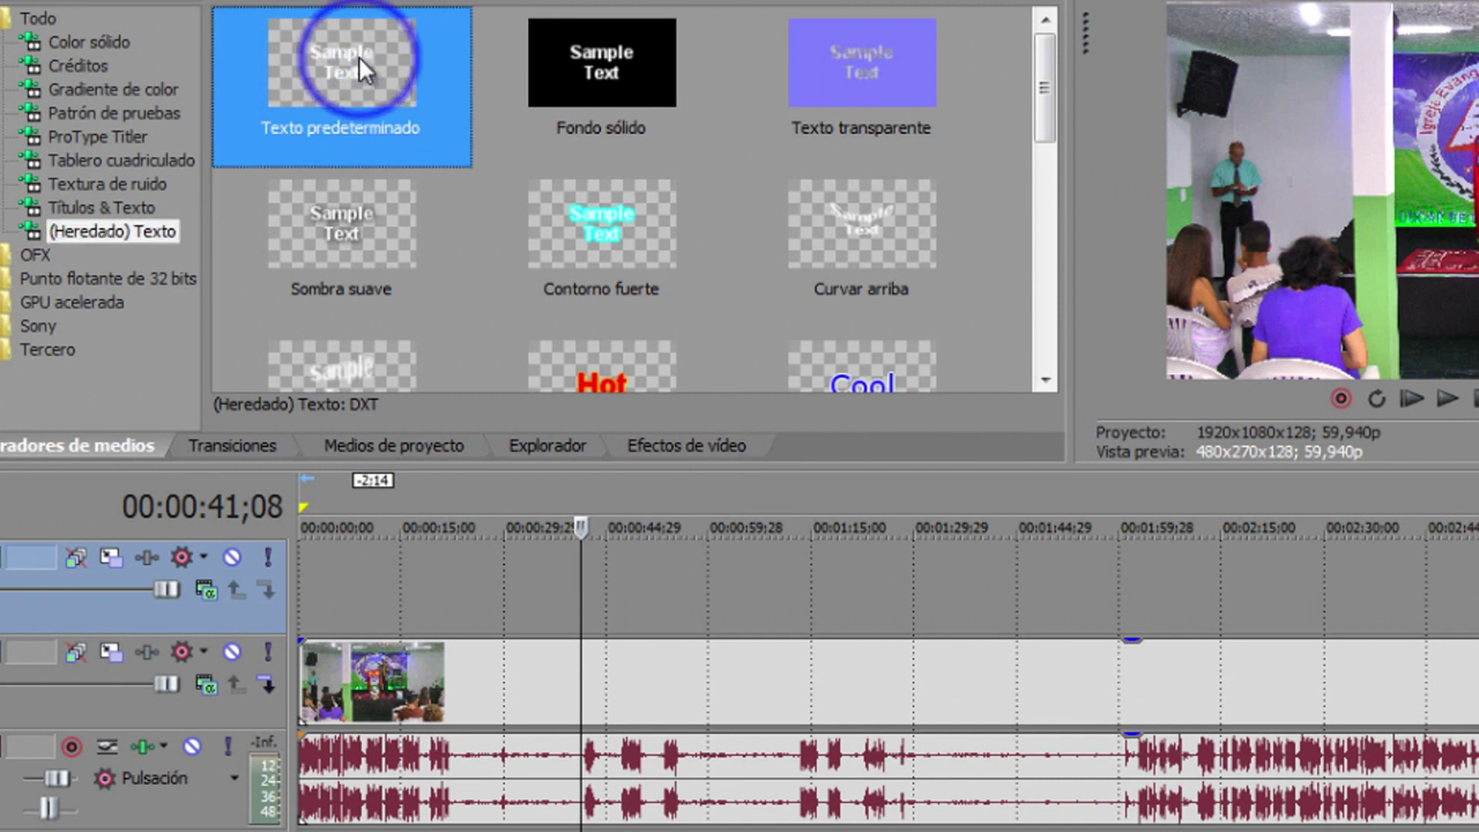
left_click_drag(359, 58, 592, 568)
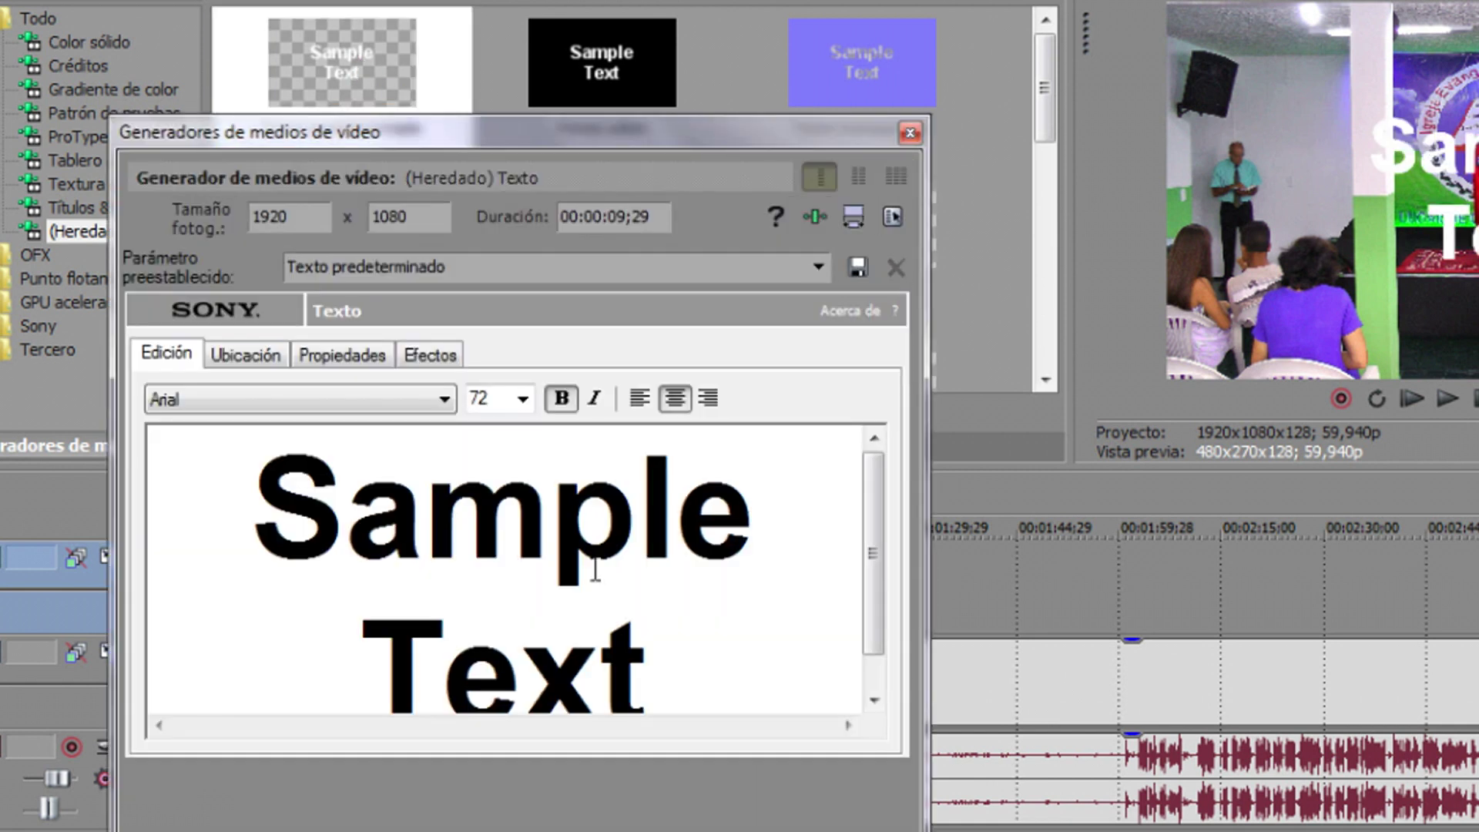
- Replace the sample text of the title with "Evangélho de João"
left_click(674, 675)
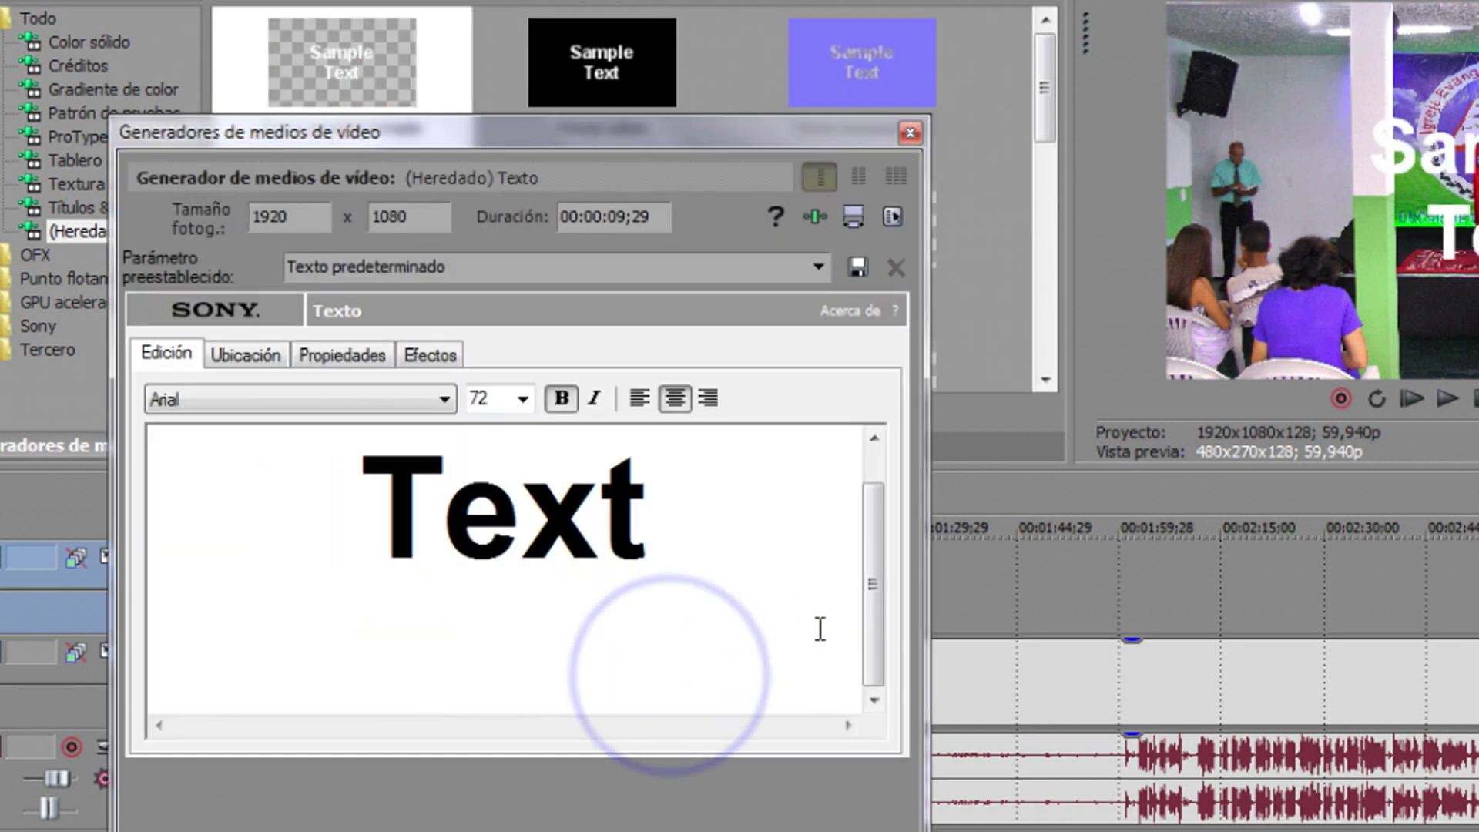
key("BackSpace")
key("BackSpace")
key("BackSpace")
key("BackSpace")
key("BackSpace")
key("BackSpace")
key("BackSpace")
key("BackSpace")
key("BackSpace")
key("BackSpace")
key("BackSpace")
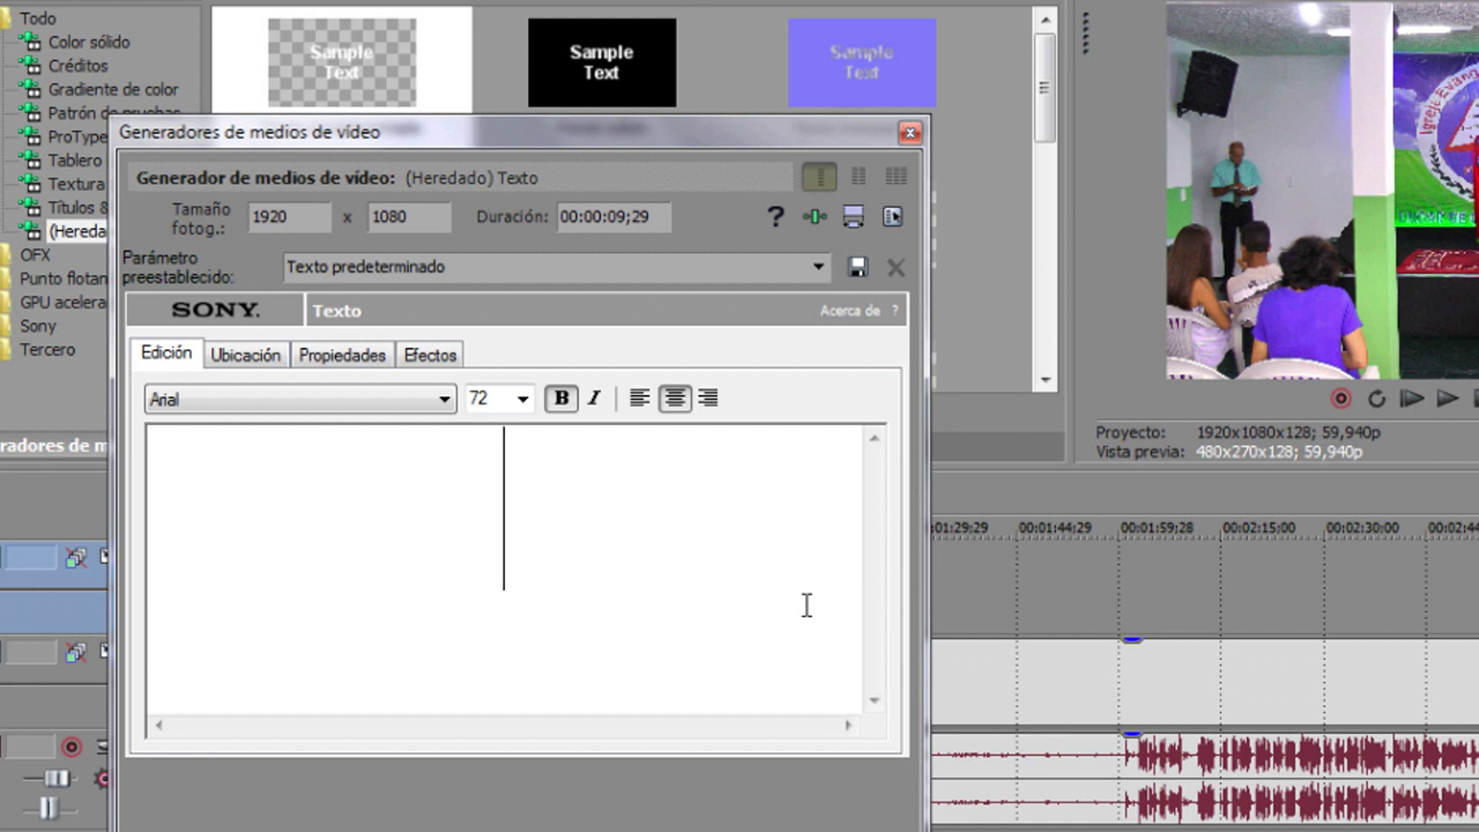
type("Eva")
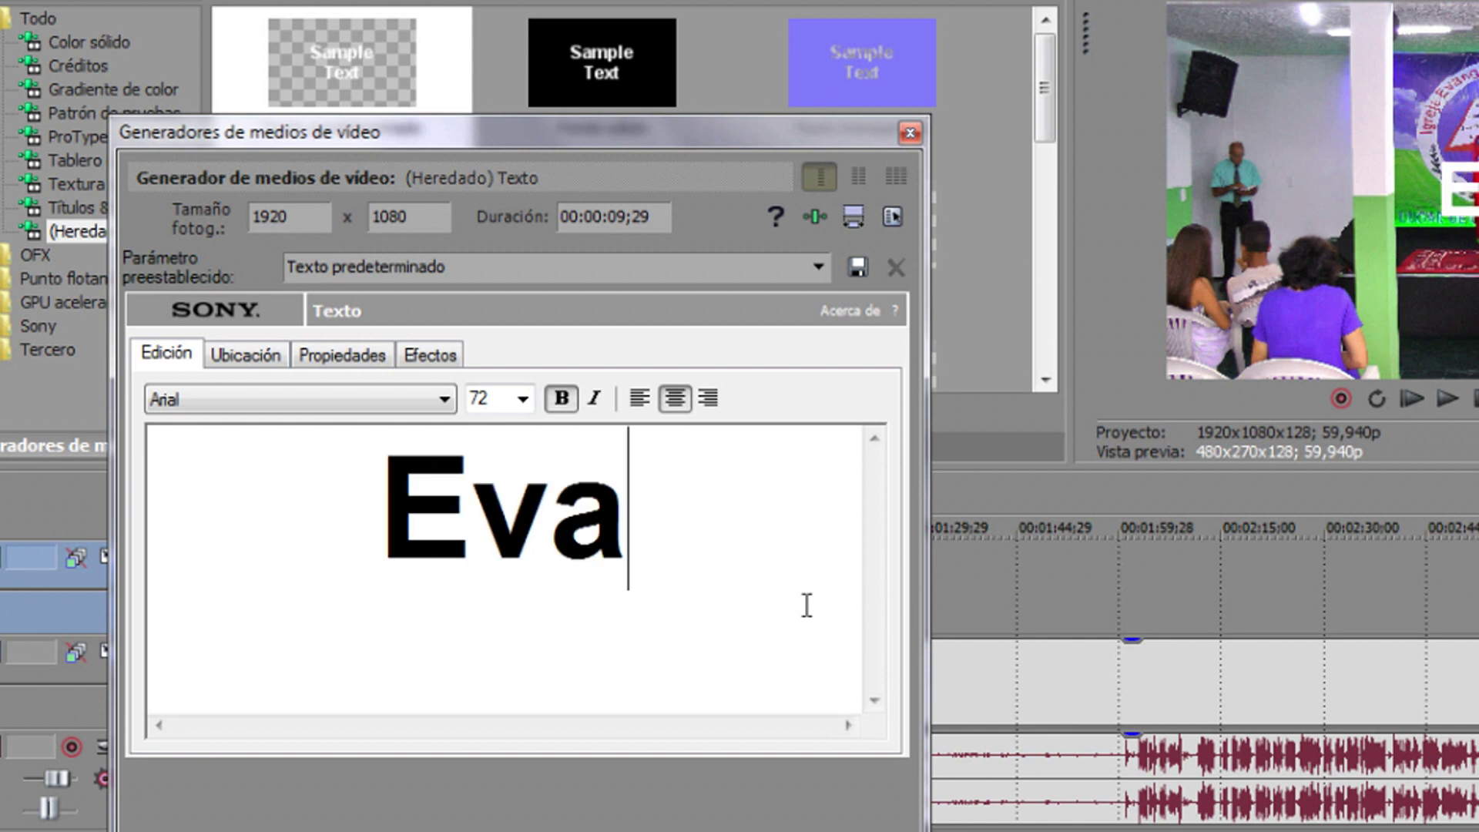
type("ngvangélho")
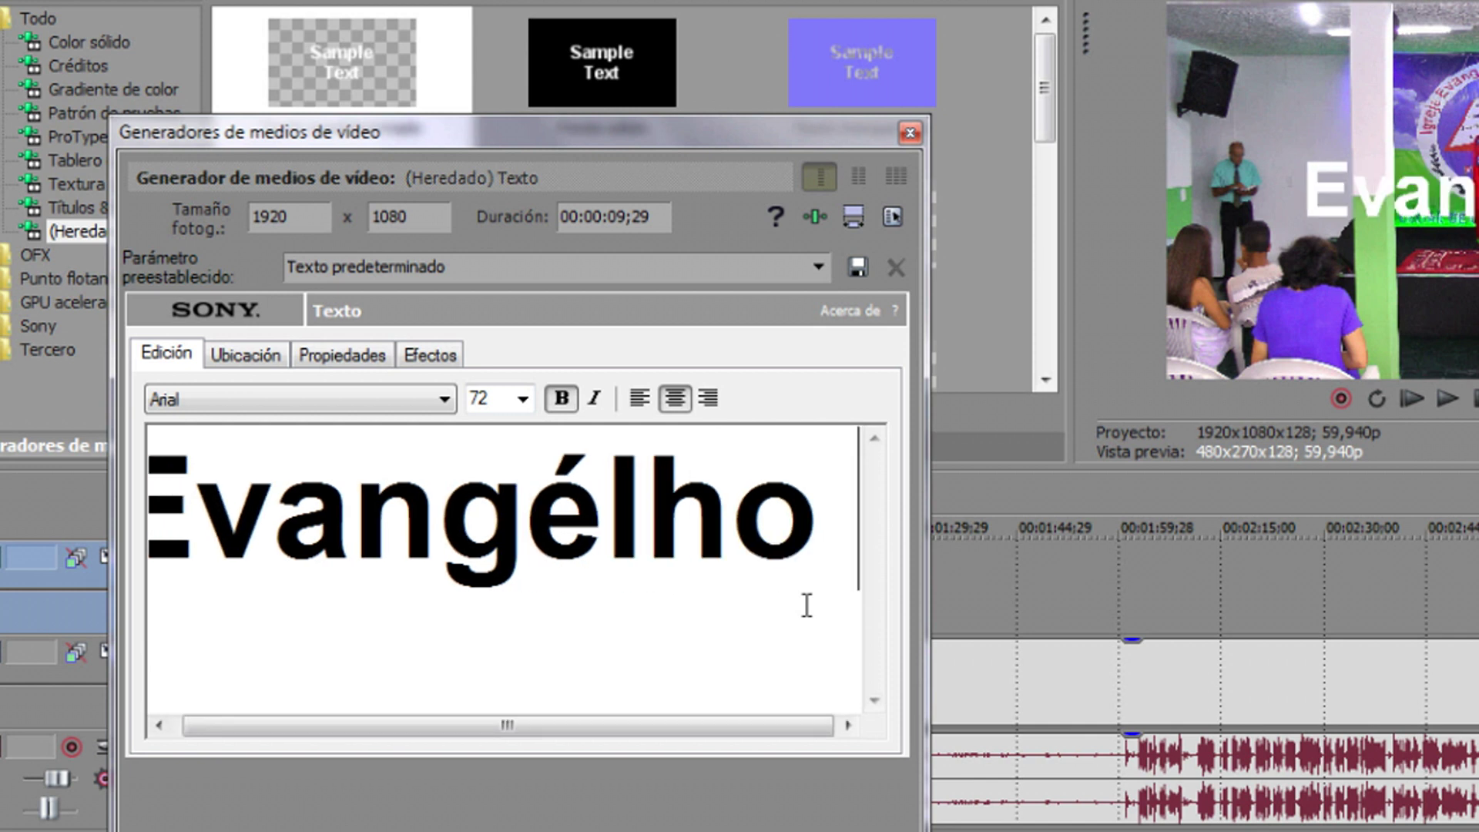
type(" de")
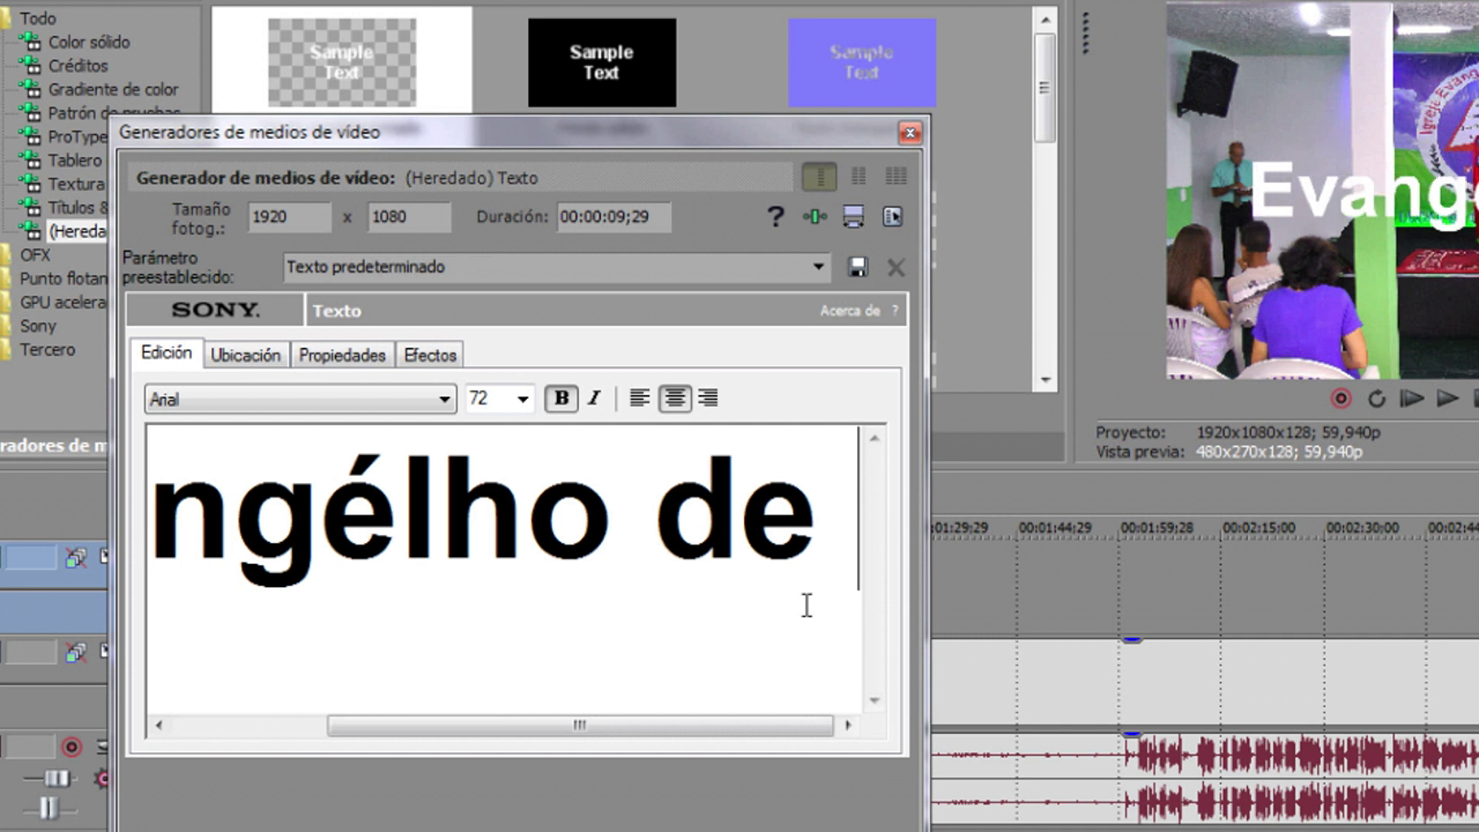
type(" Jo")
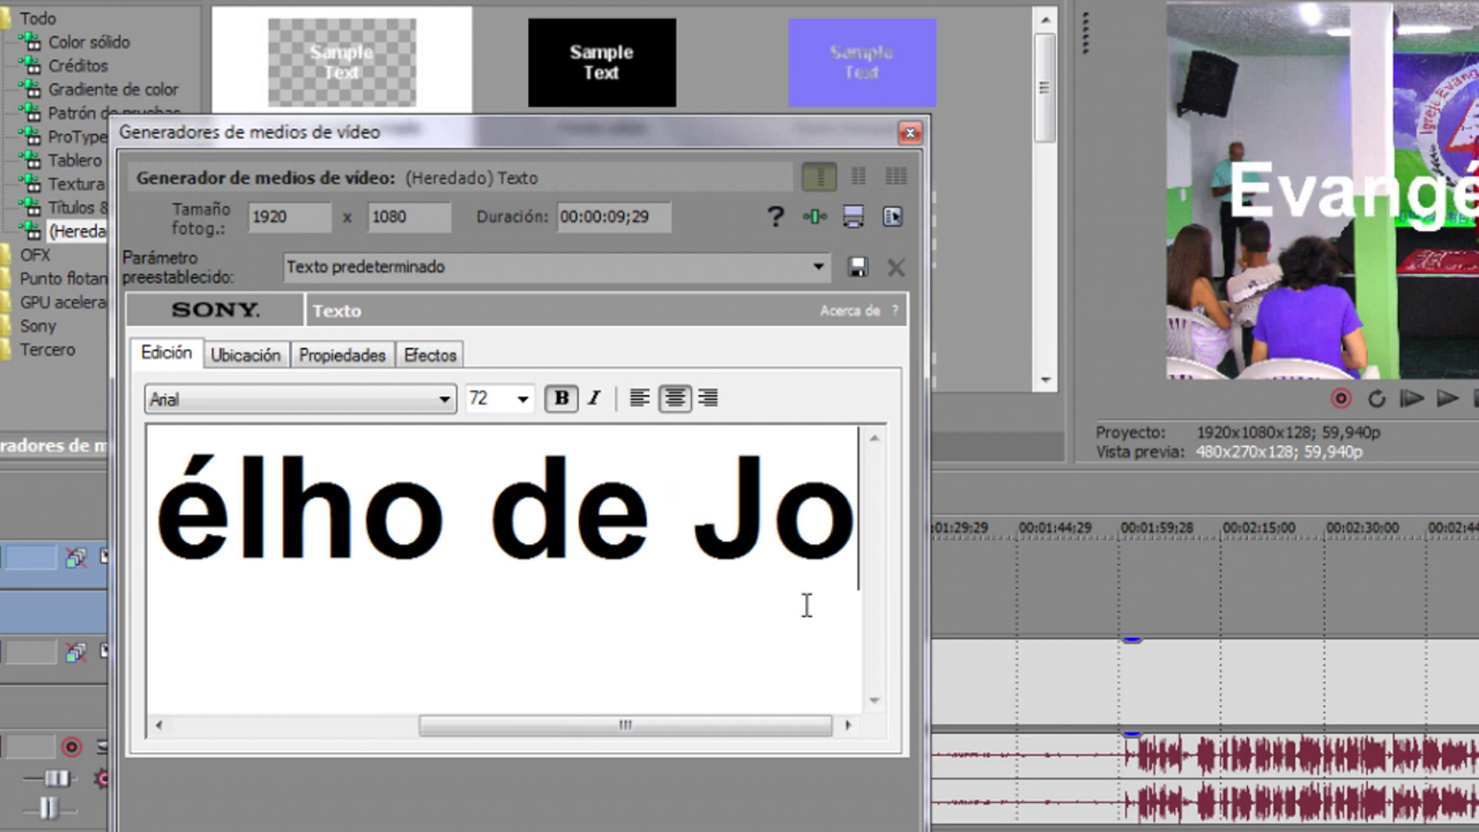
type("ão")
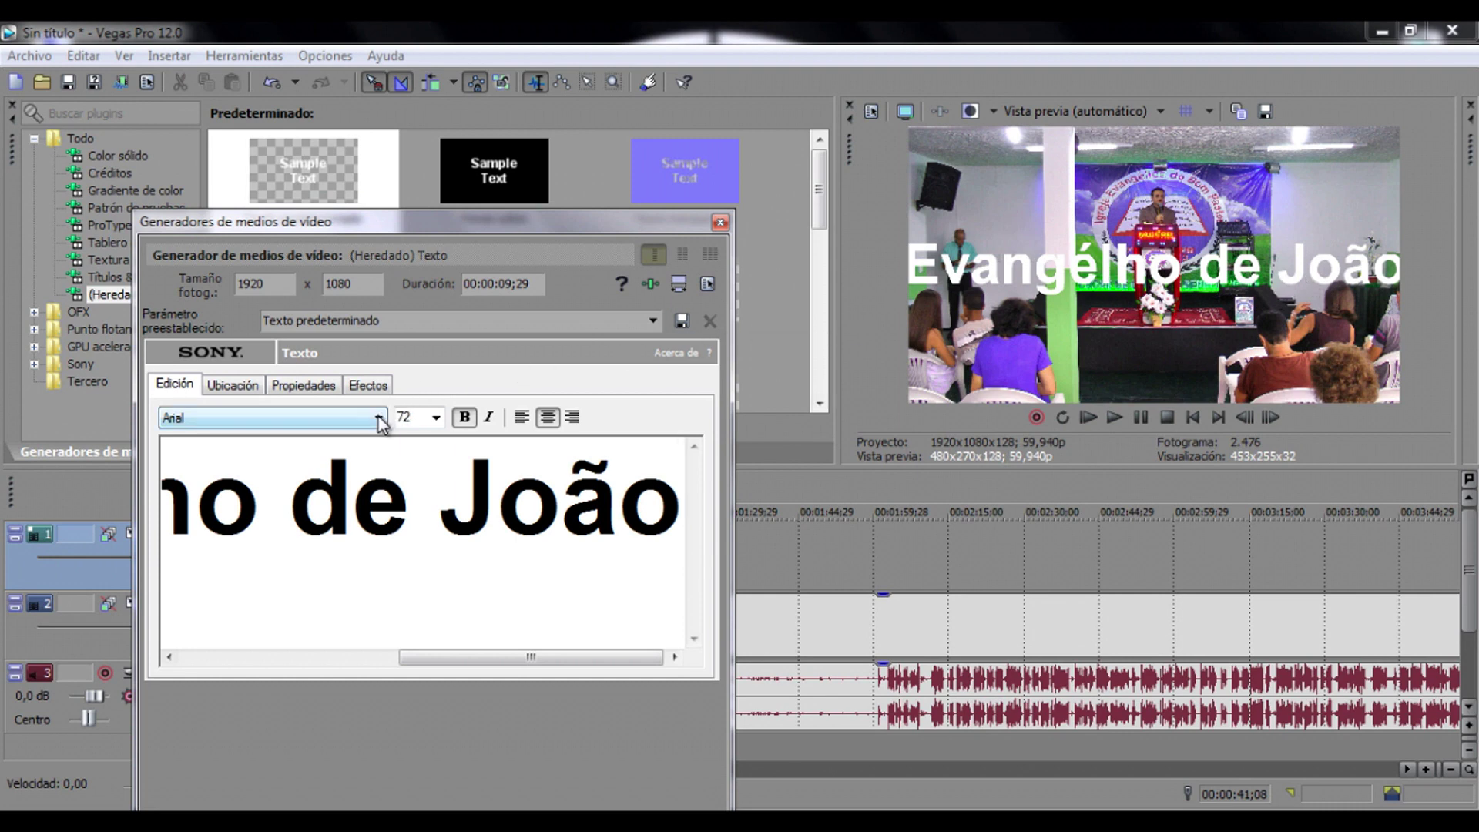
- Set the font size of the "Evangélho de João" title to 18
left_click(312, 385)
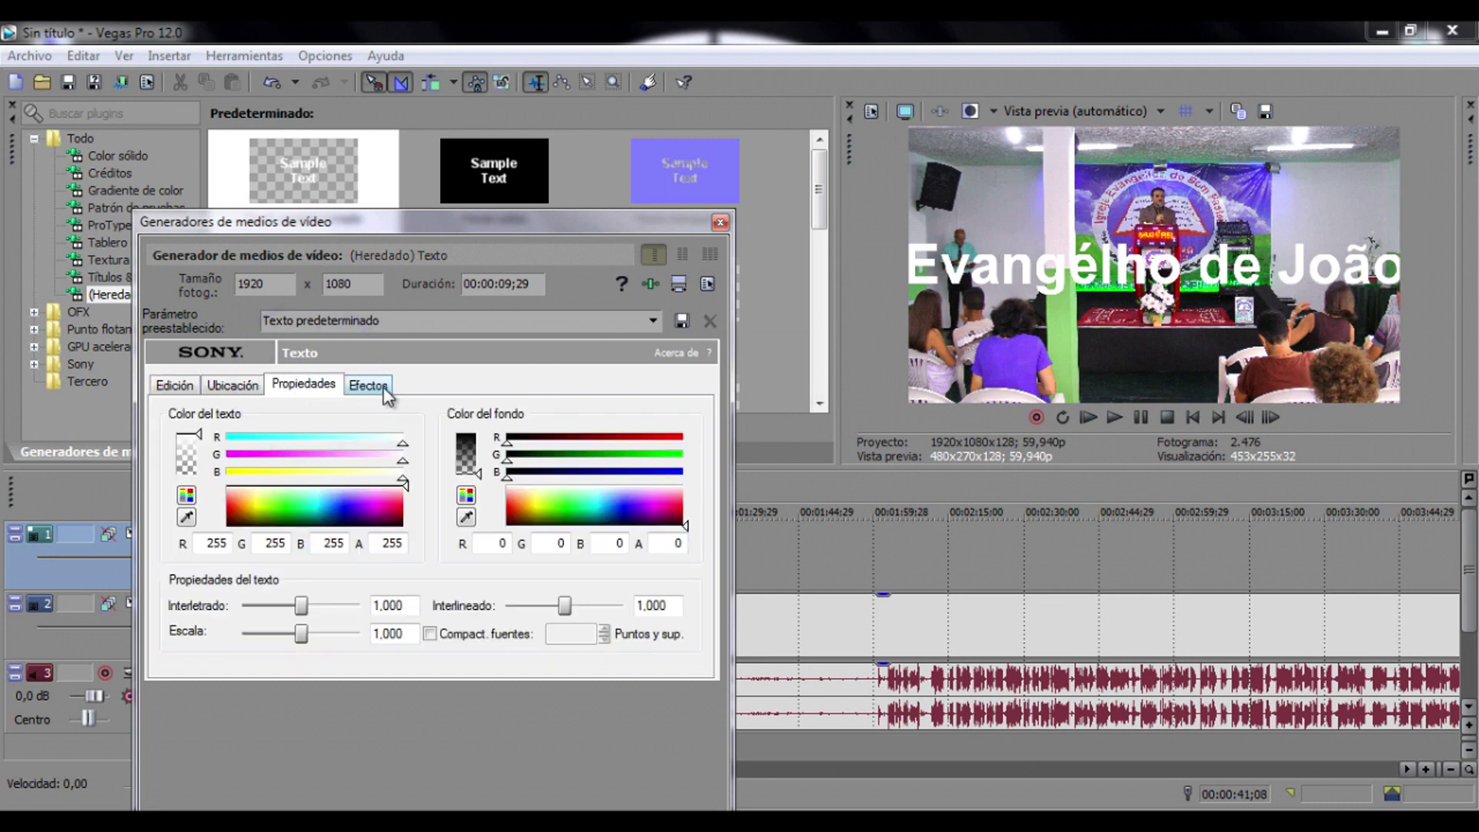
left_click(172, 387)
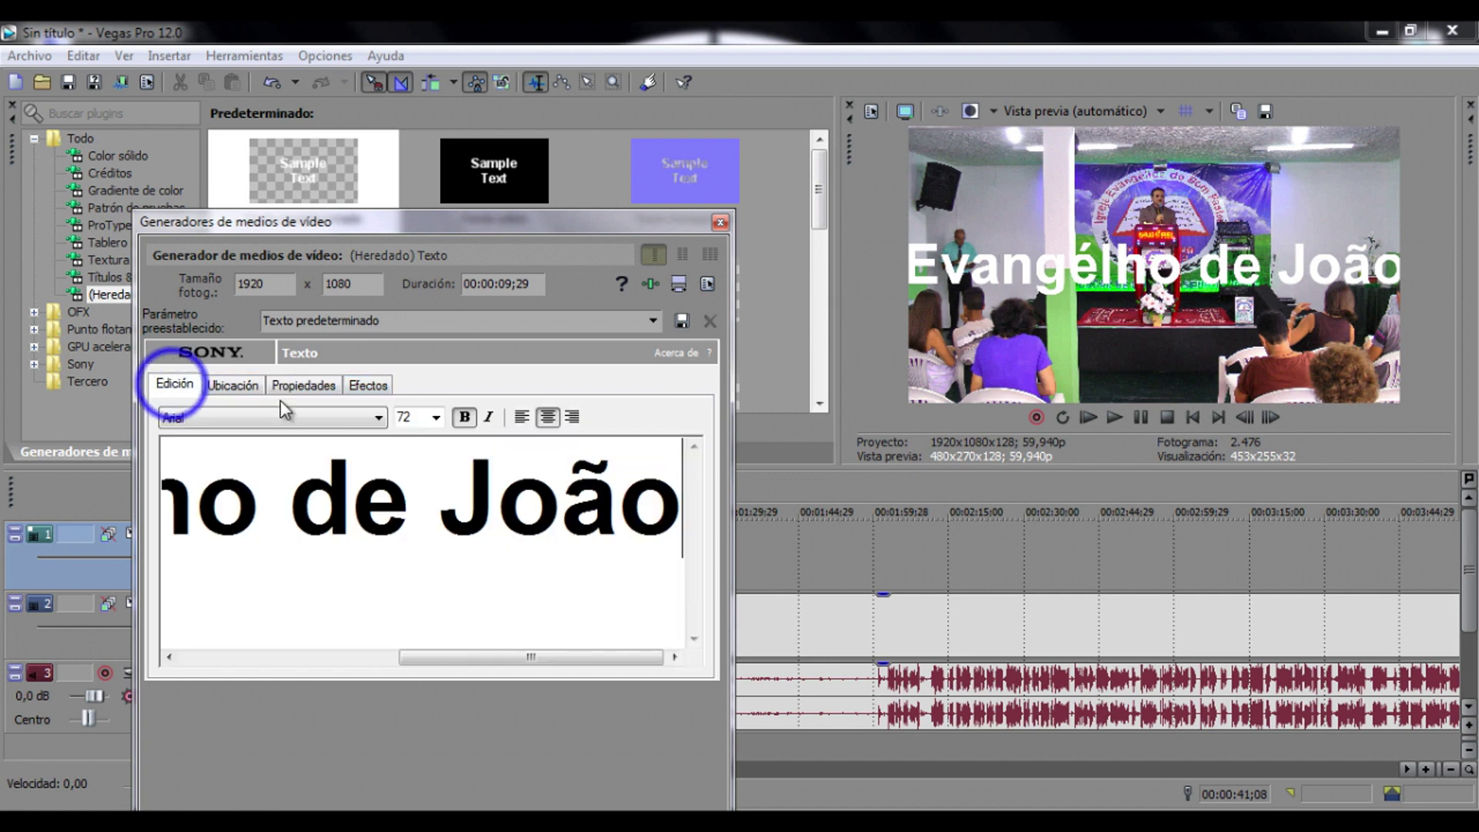
left_click(437, 417)
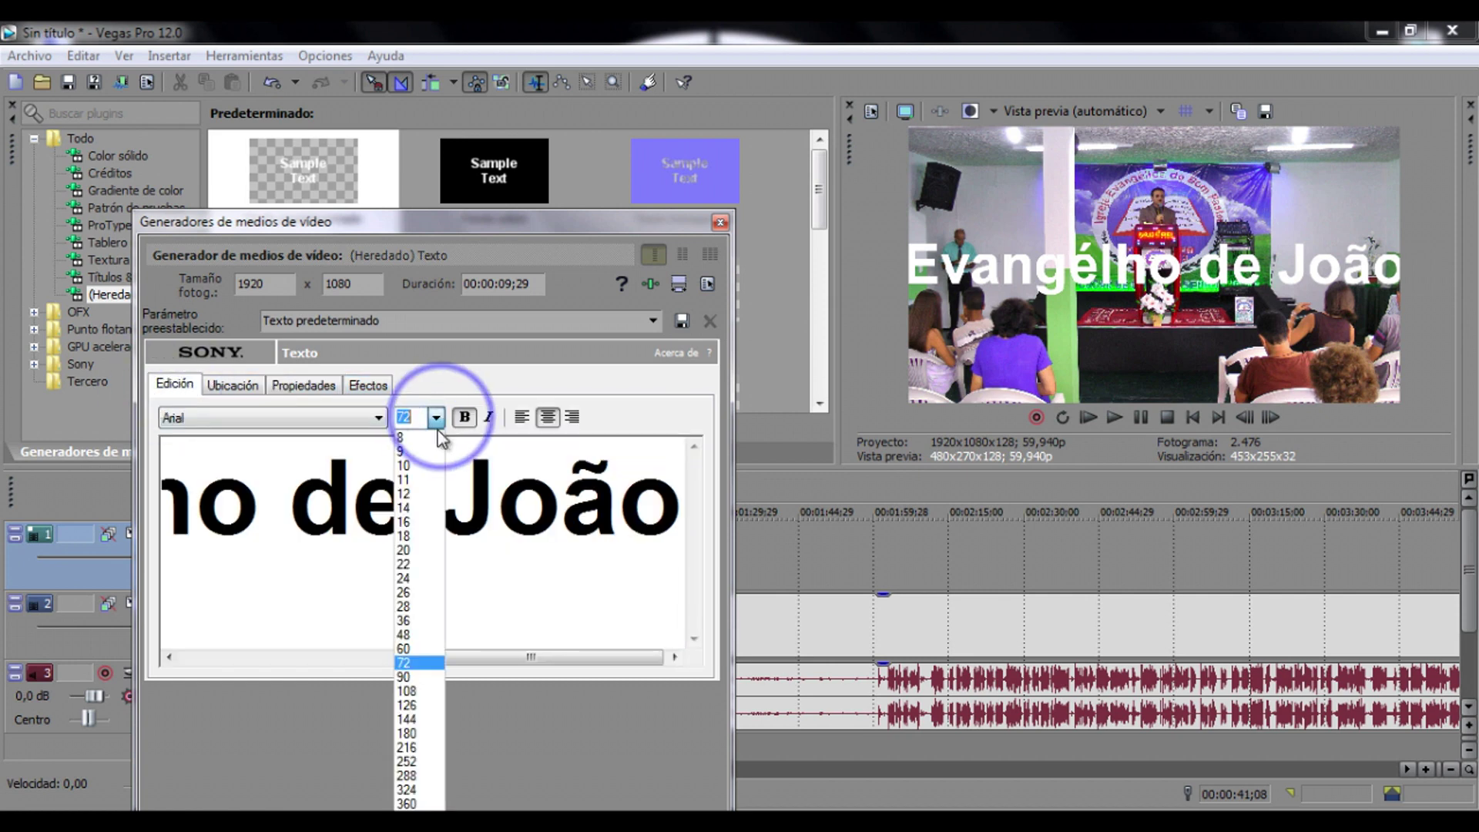
left_click(423, 564)
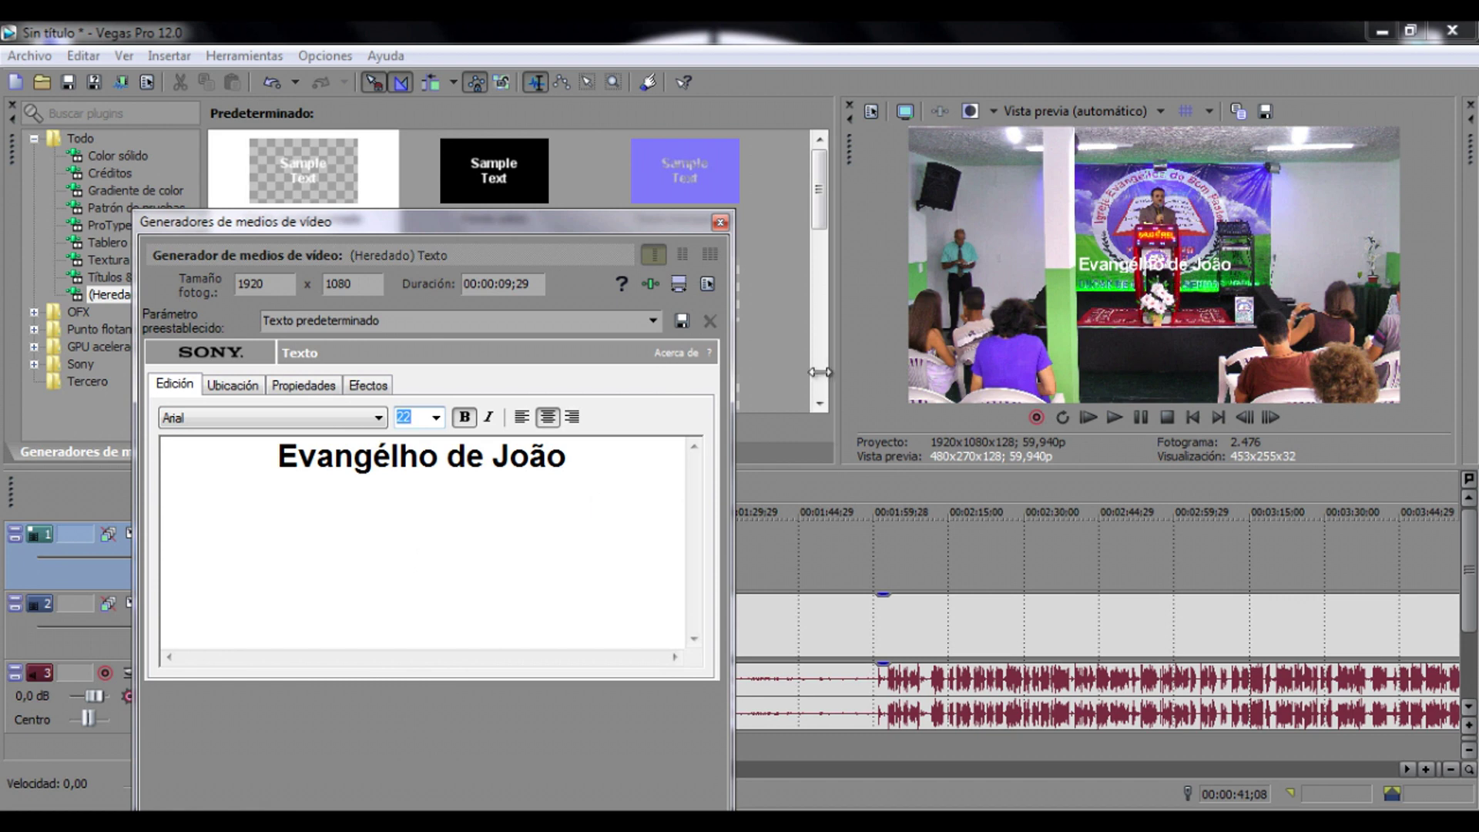
left_click(437, 418)
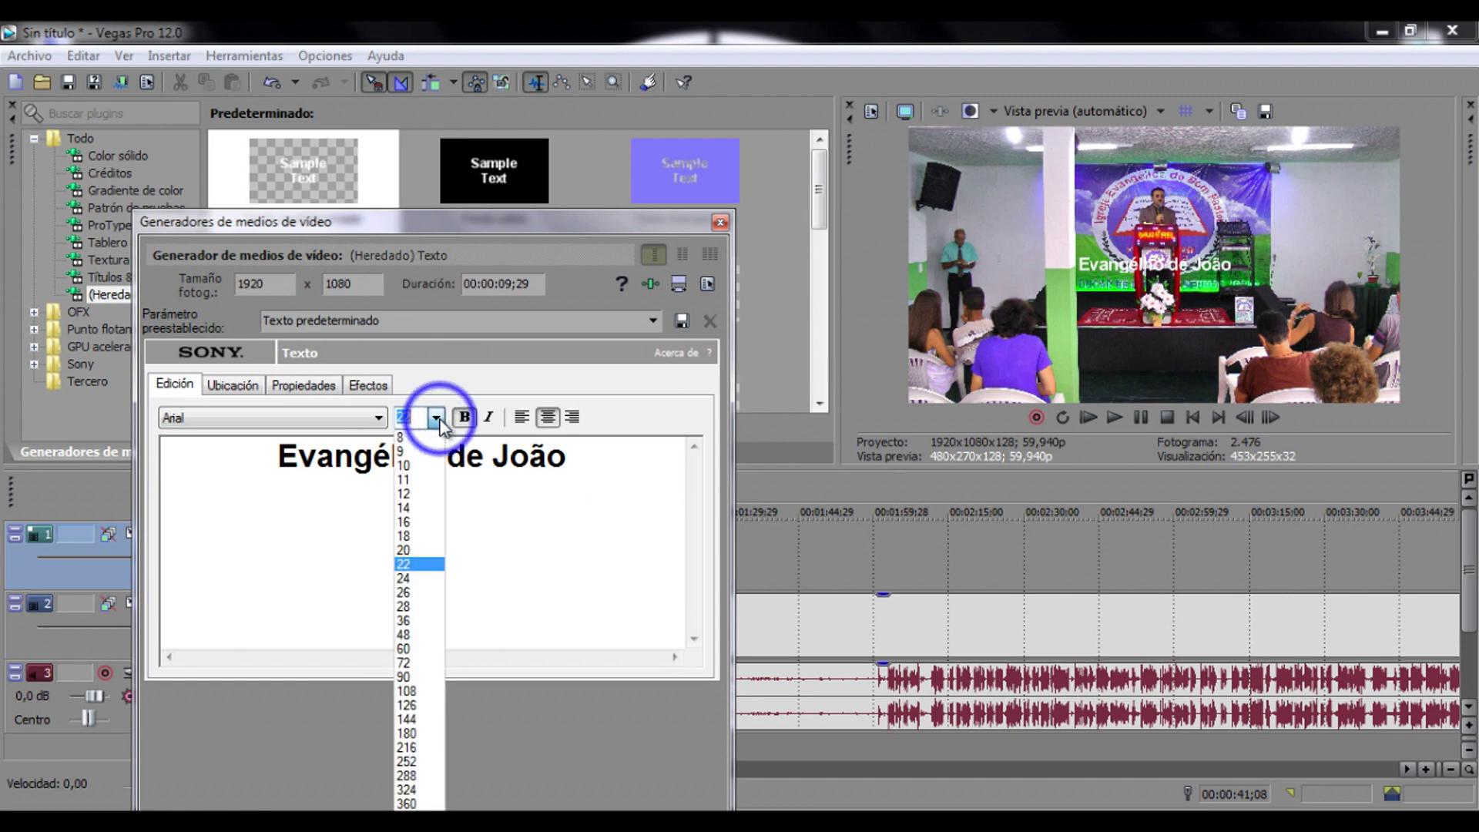
left_click(423, 535)
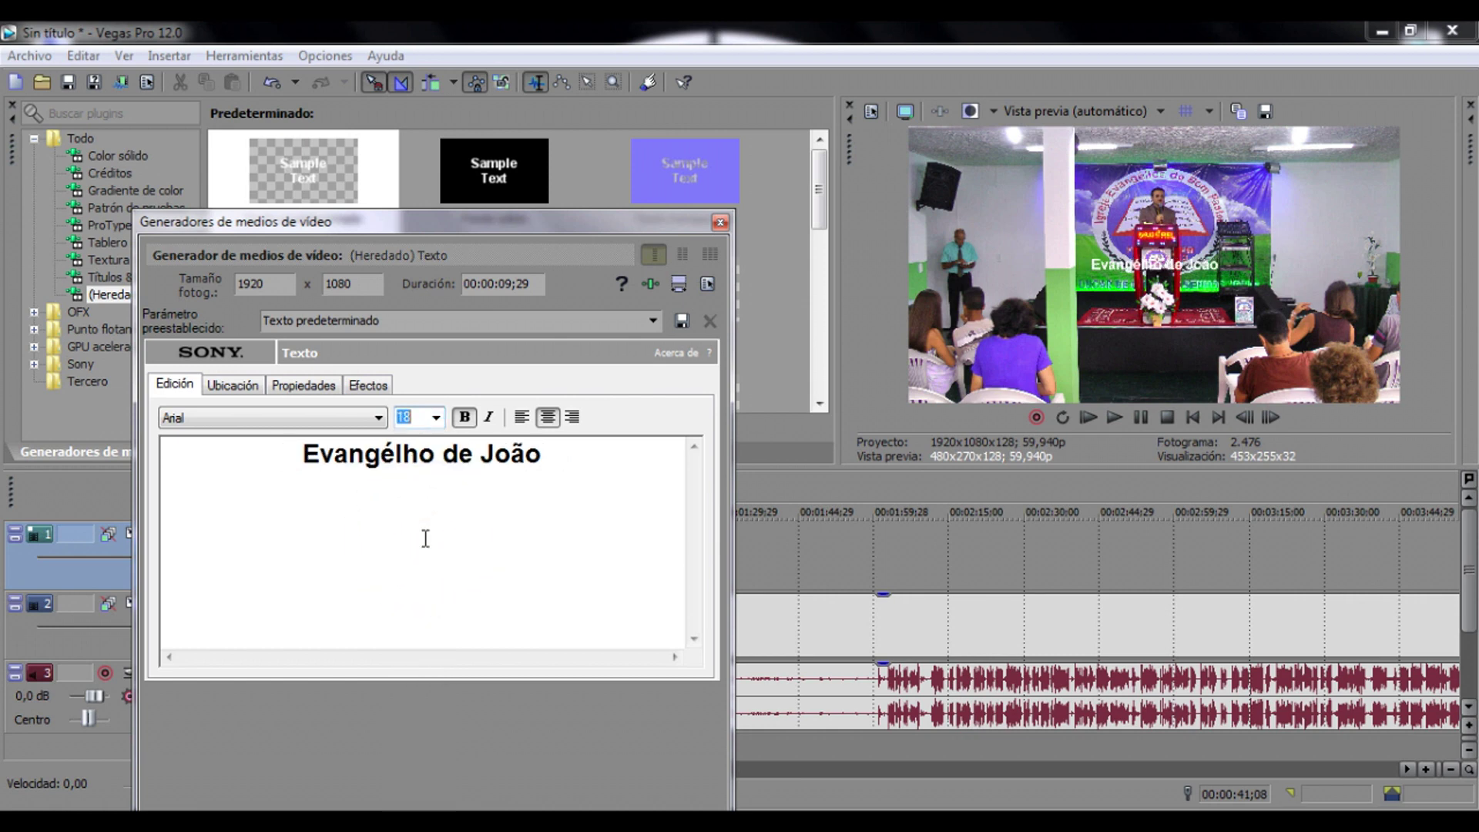
- Colour the title text pure yellow with RGB values 255, 255, 0
left_click(300, 385)
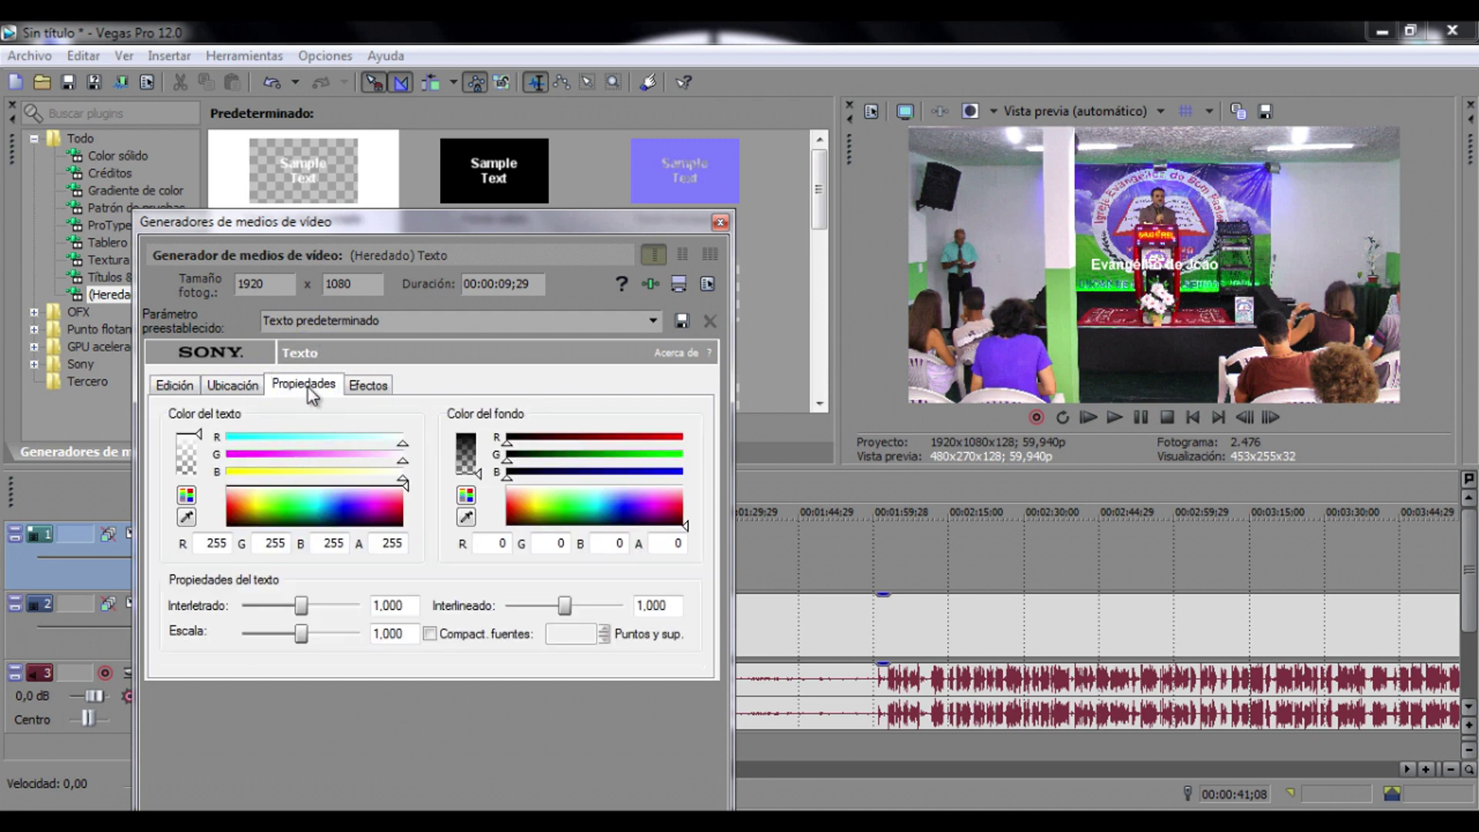
left_click(259, 503)
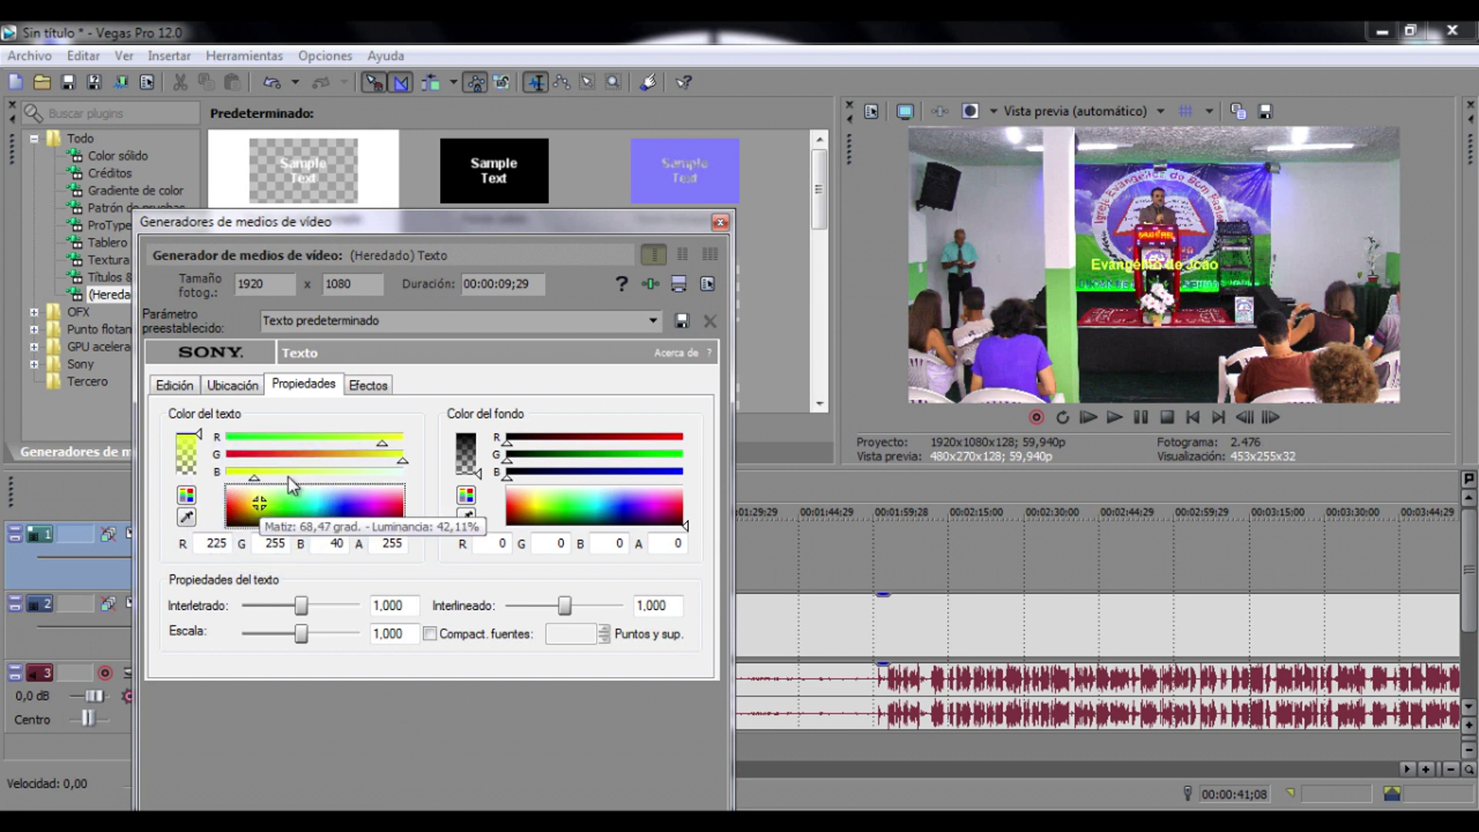
left_click_drag(254, 477, 227, 477)
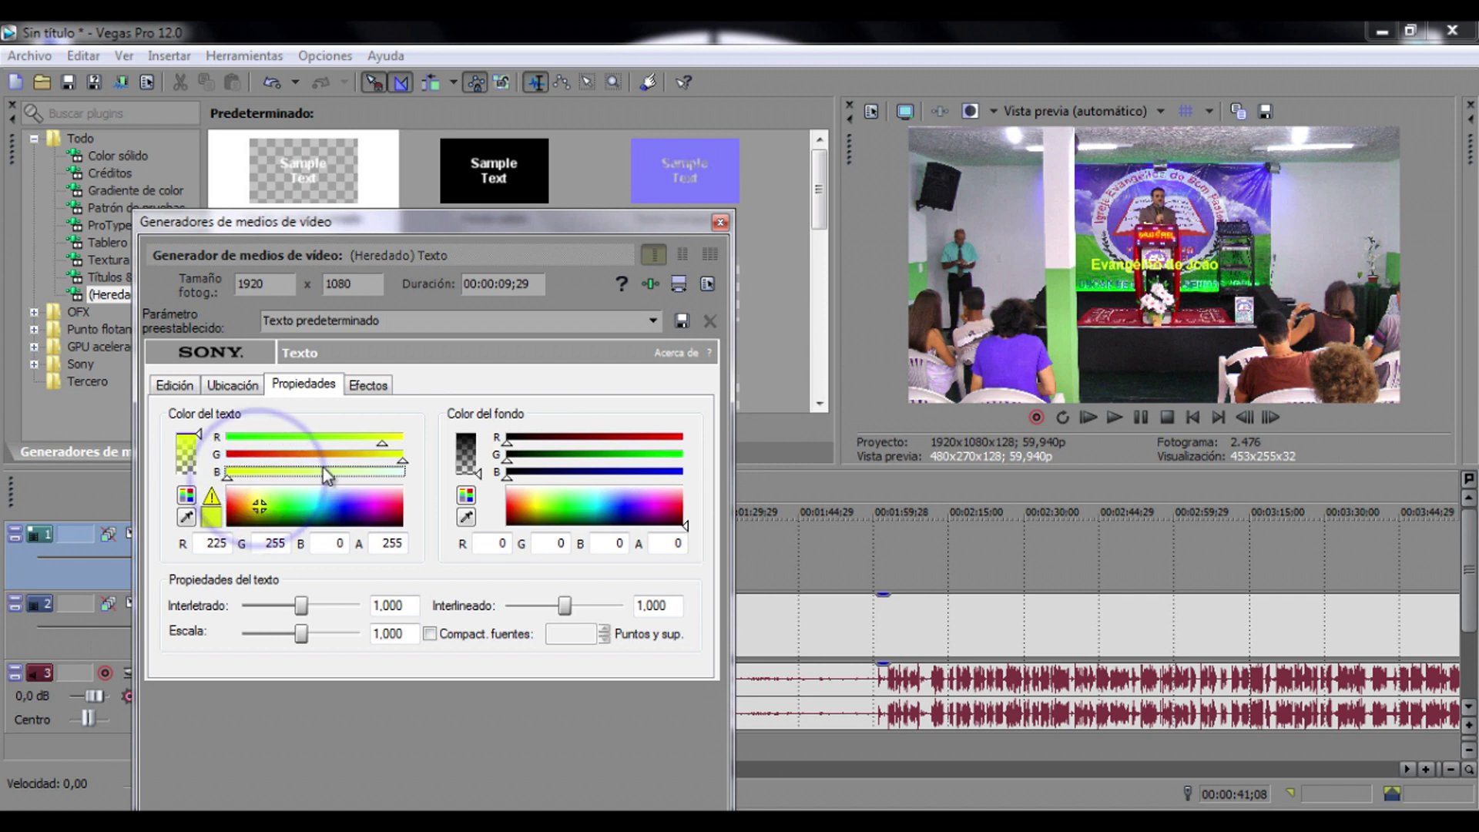
left_click_drag(381, 441, 446, 443)
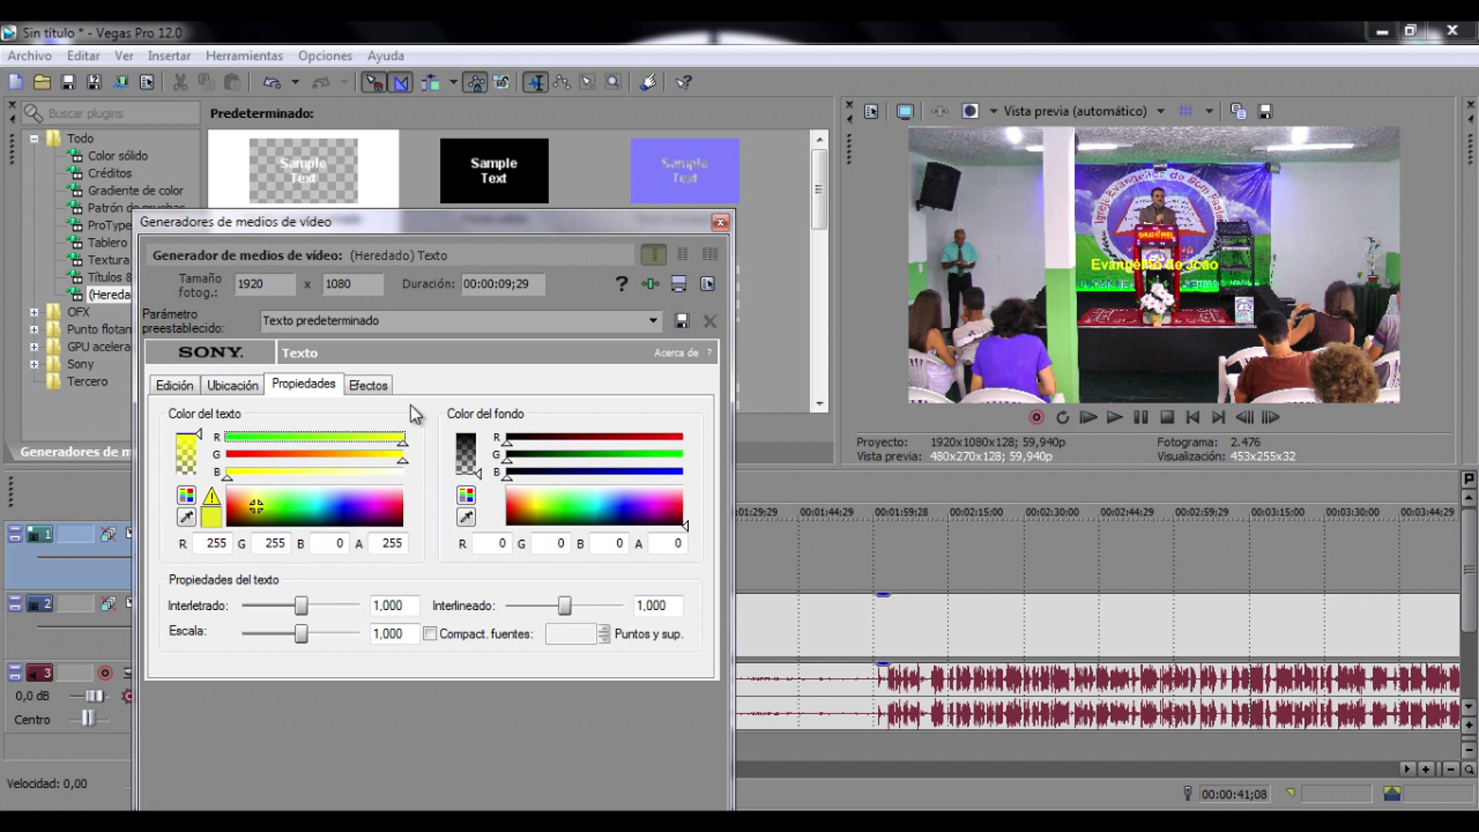
- Enable a black outline (Contornear) around the title text and close the text generator settings
left_click(377, 387)
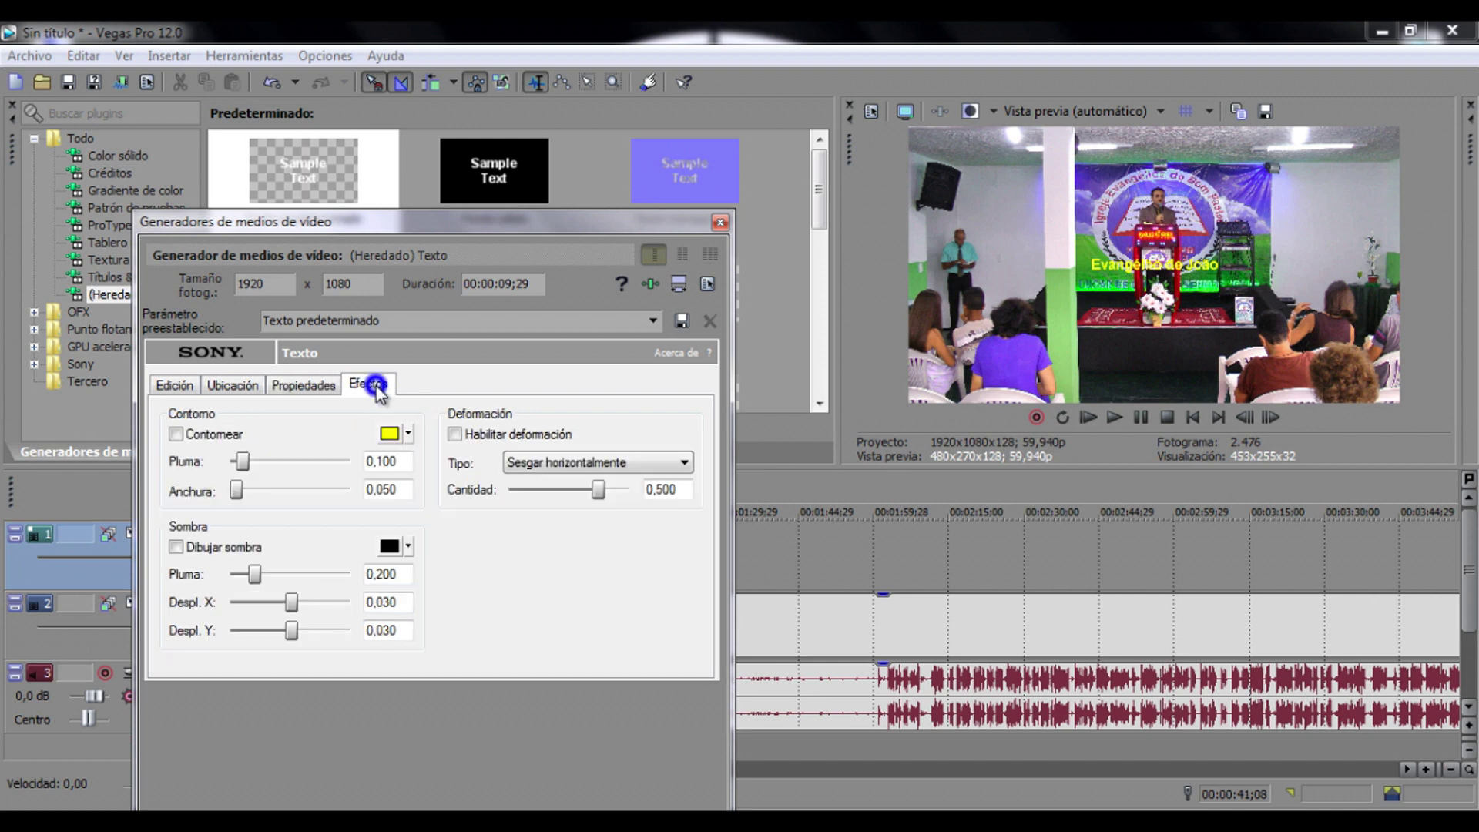
left_click(179, 436)
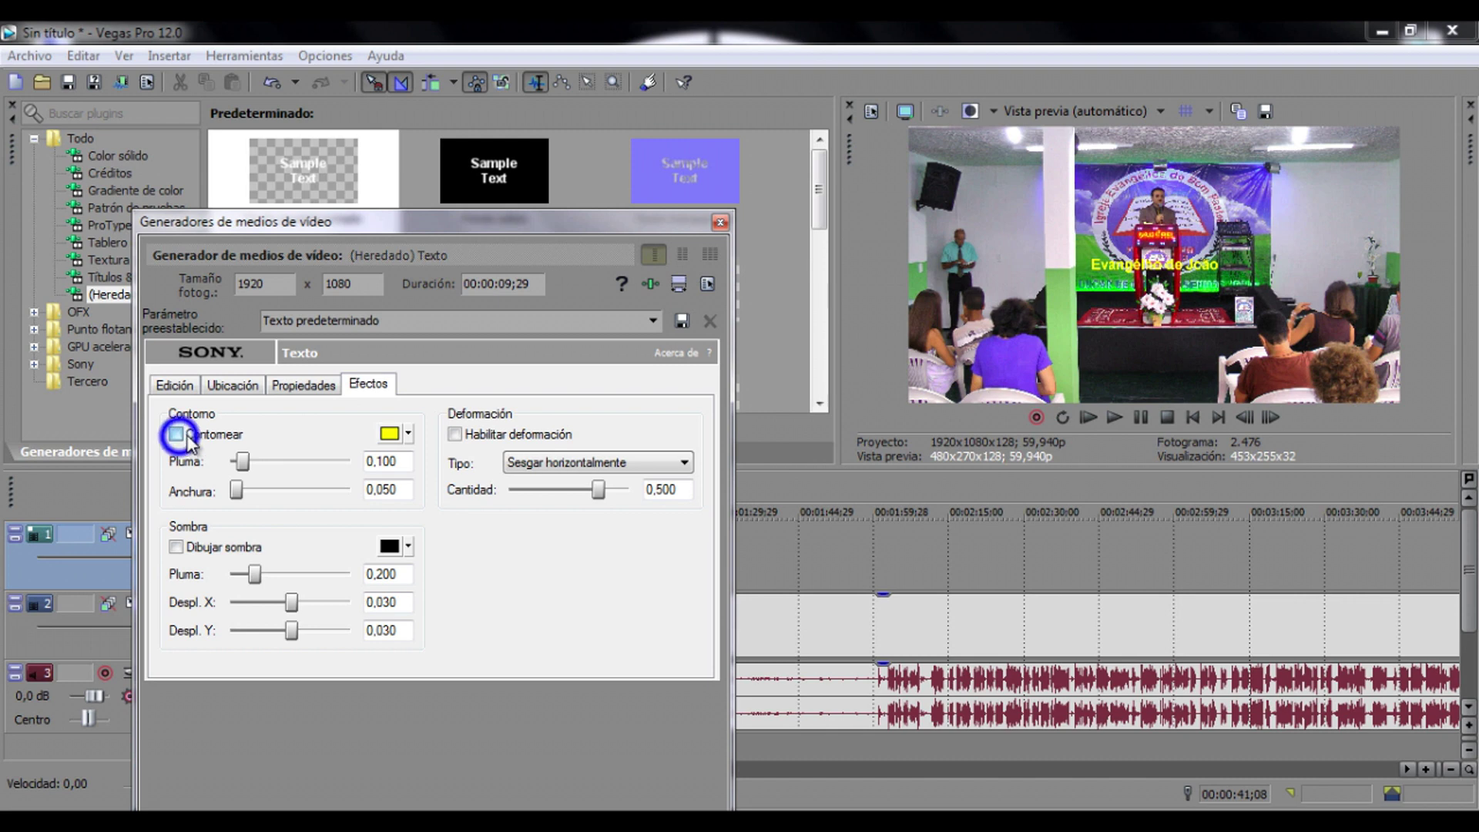
left_click(390, 434)
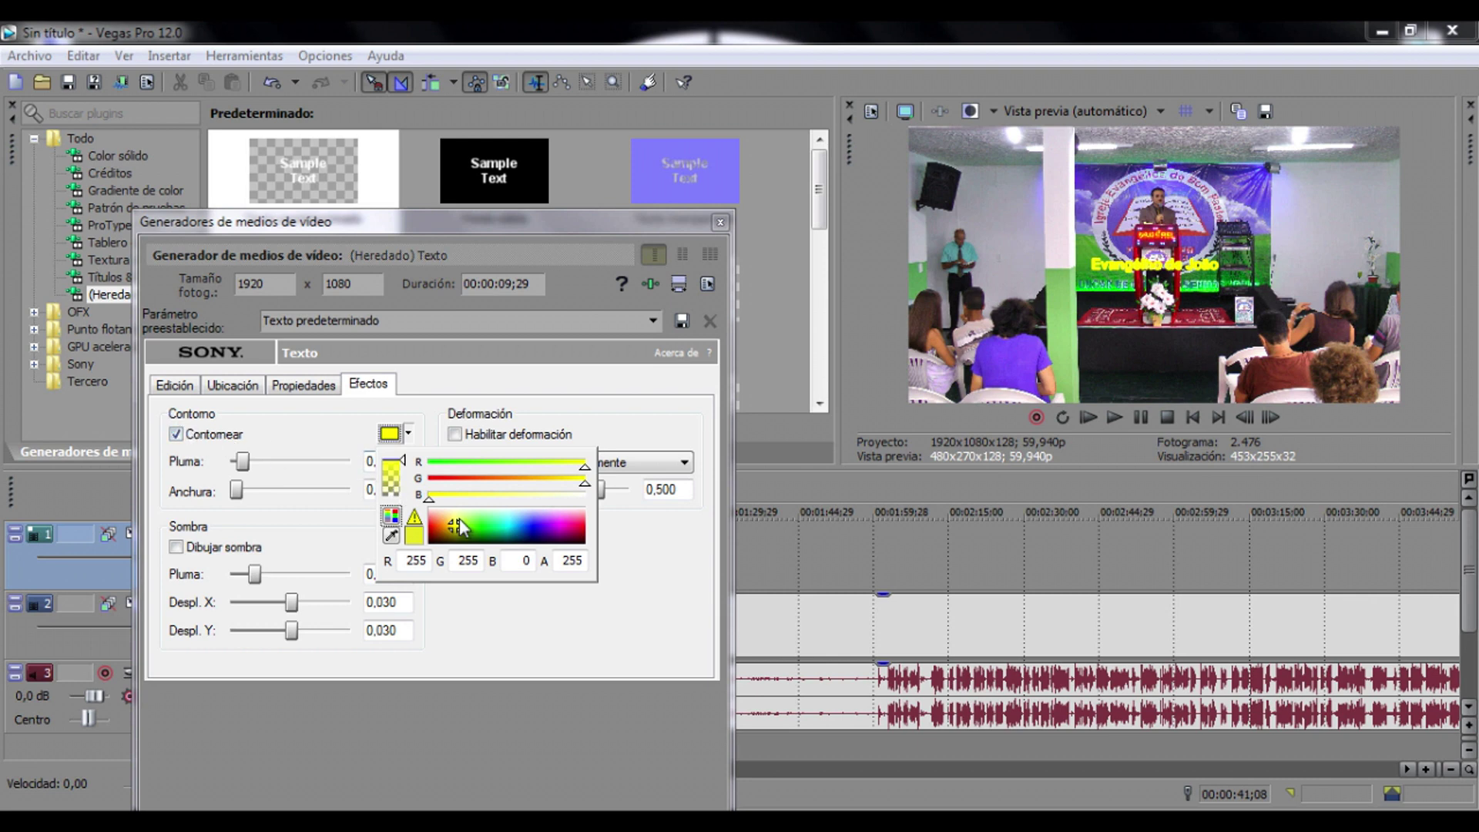
mouse_move(459, 519)
left_mouse_down()
mouse_move(593, 549)
mouse_move(621, 575)
left_mouse_up()
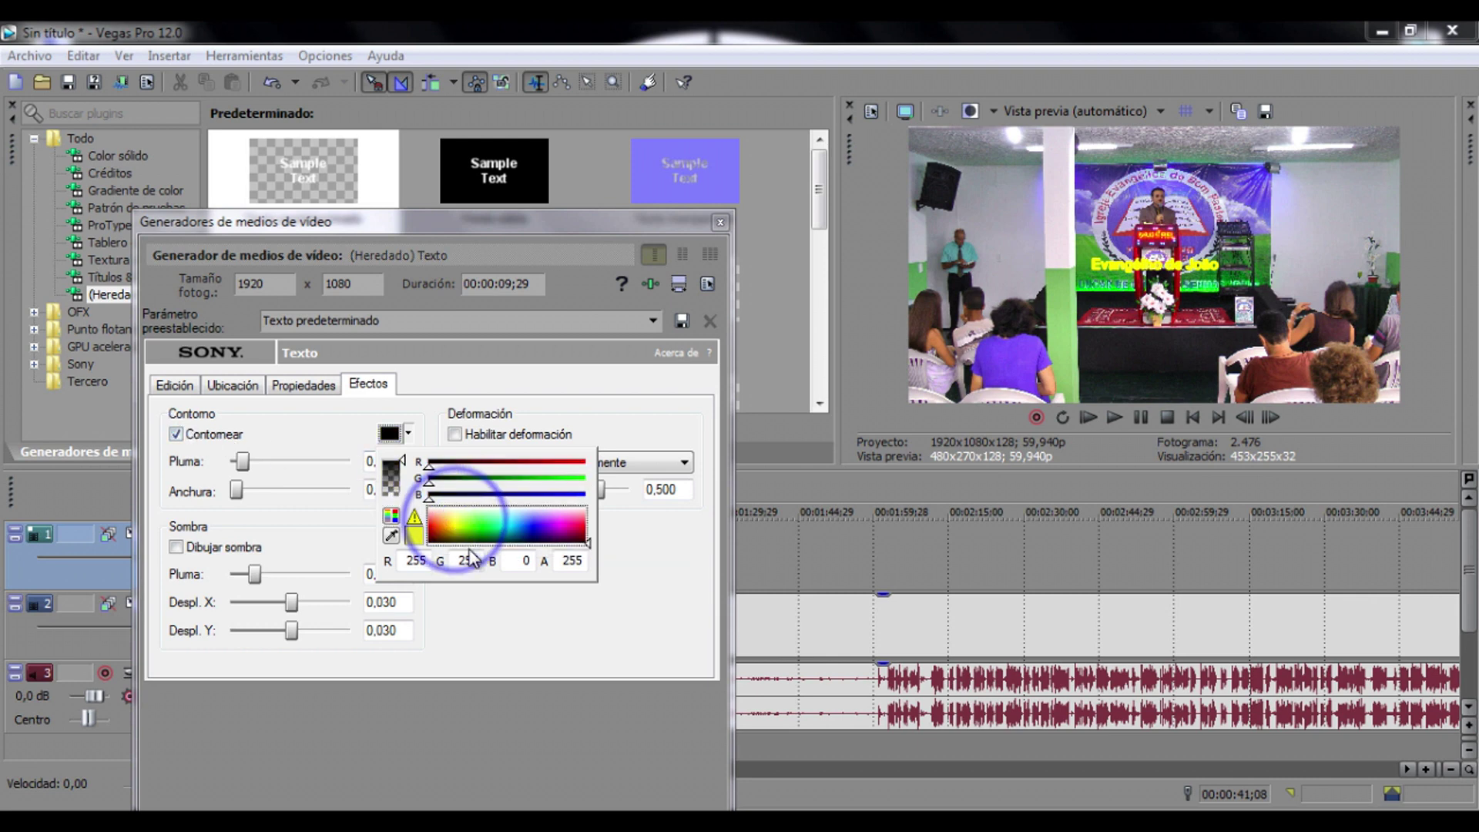
left_click(621, 575)
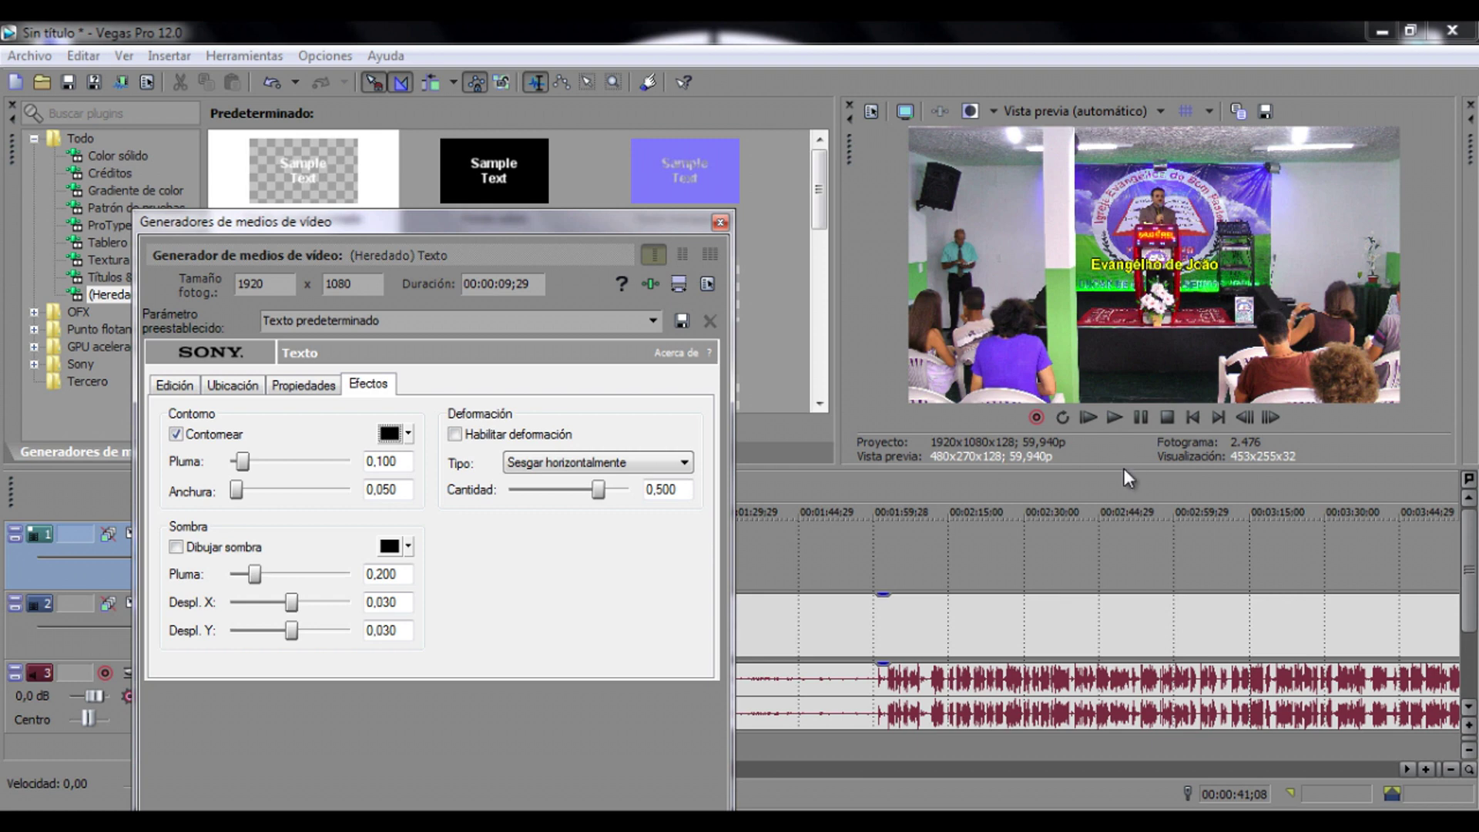
mouse_move(1122, 467)
left_mouse_down()
mouse_move(1089, 693)
mouse_move(1106, 467)
left_mouse_up()
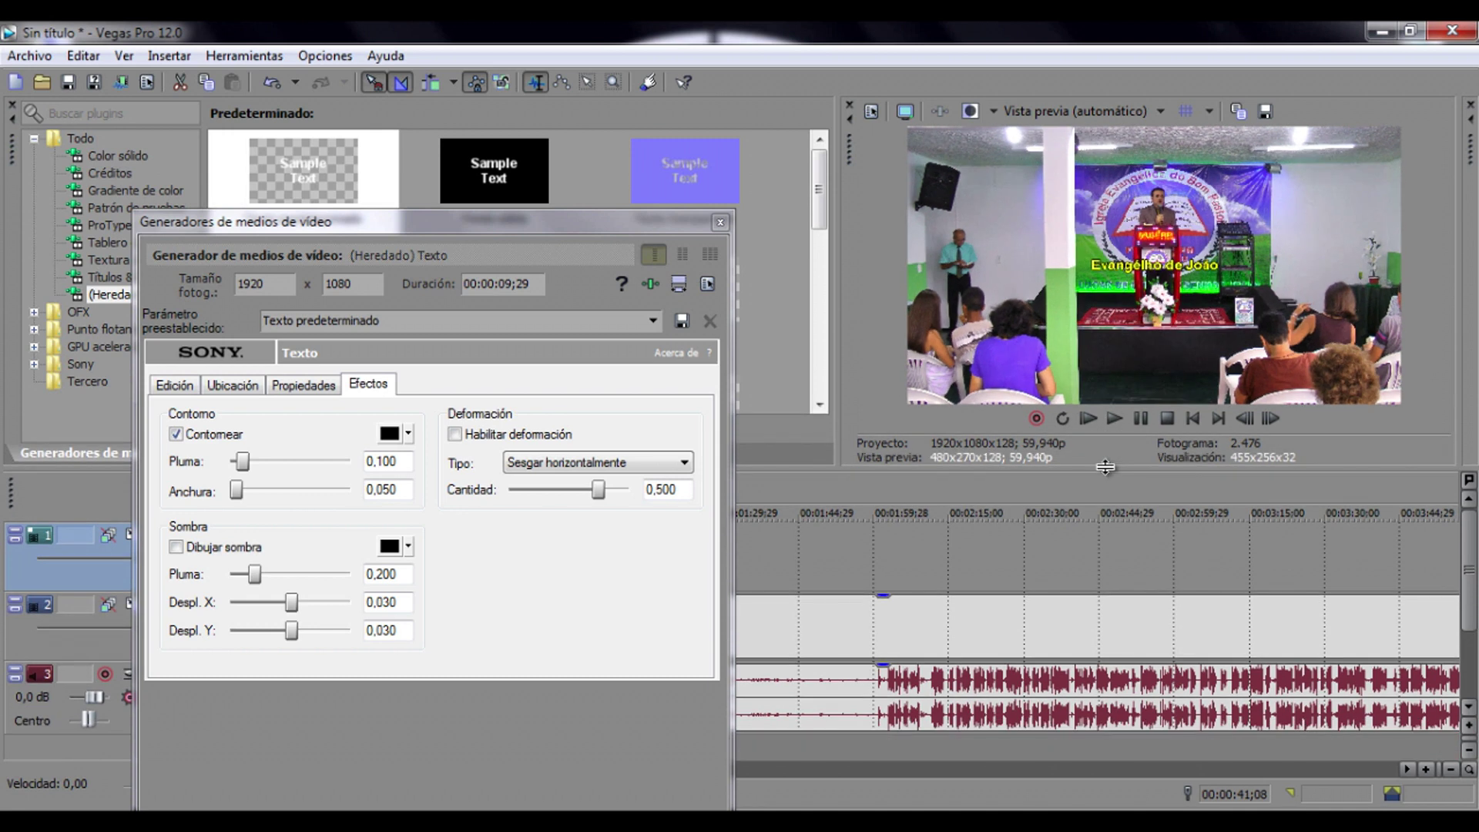
left_click(718, 223)
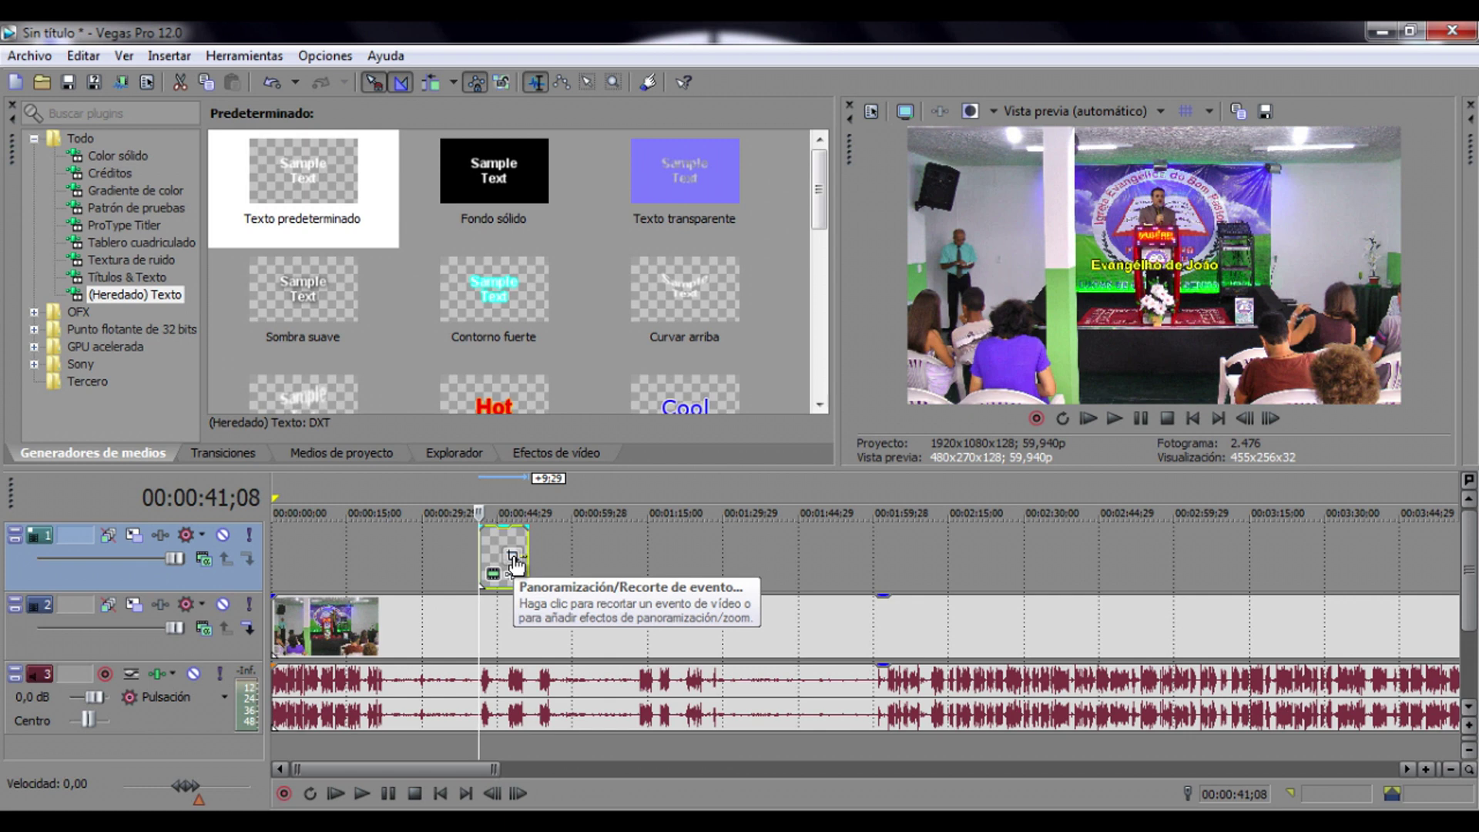
- Move the title down to the lower part of the frame with event Pan/Crop, about Centro Y 136,7, using the preview's safe areas as a temporary guide
left_click(513, 559)
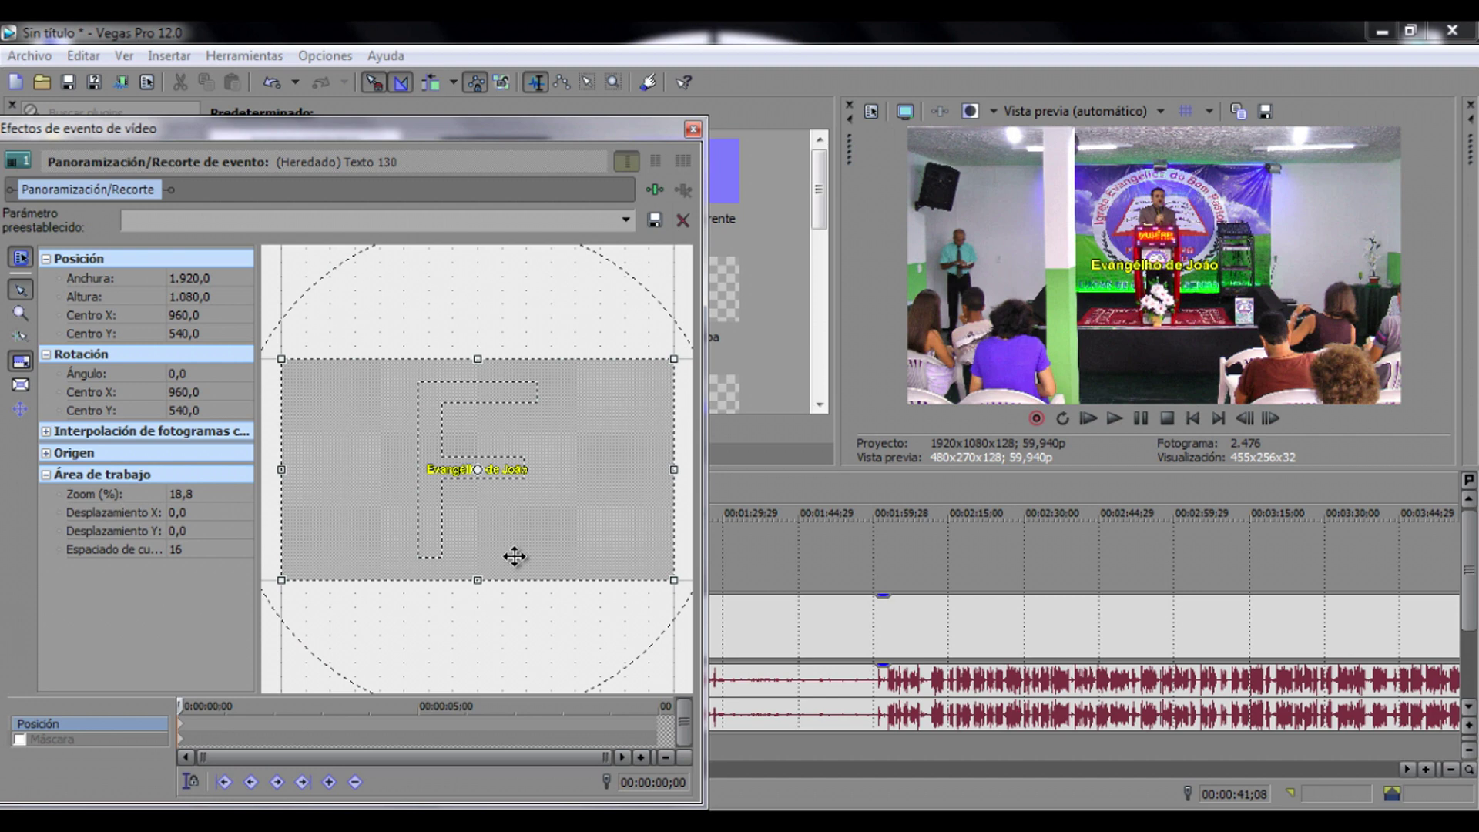
left_click(1186, 112)
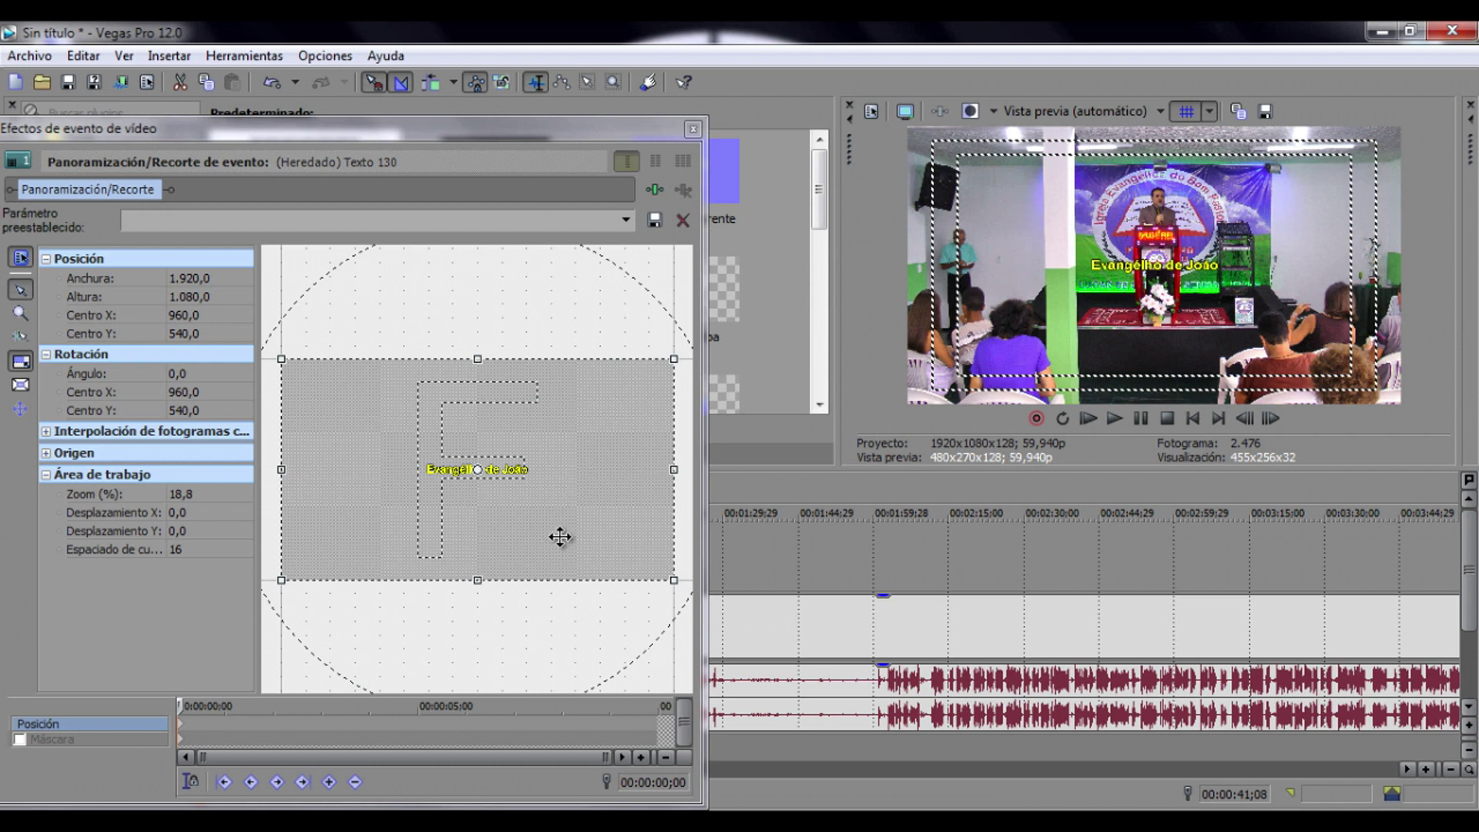
left_click_drag(560, 537, 561, 455)
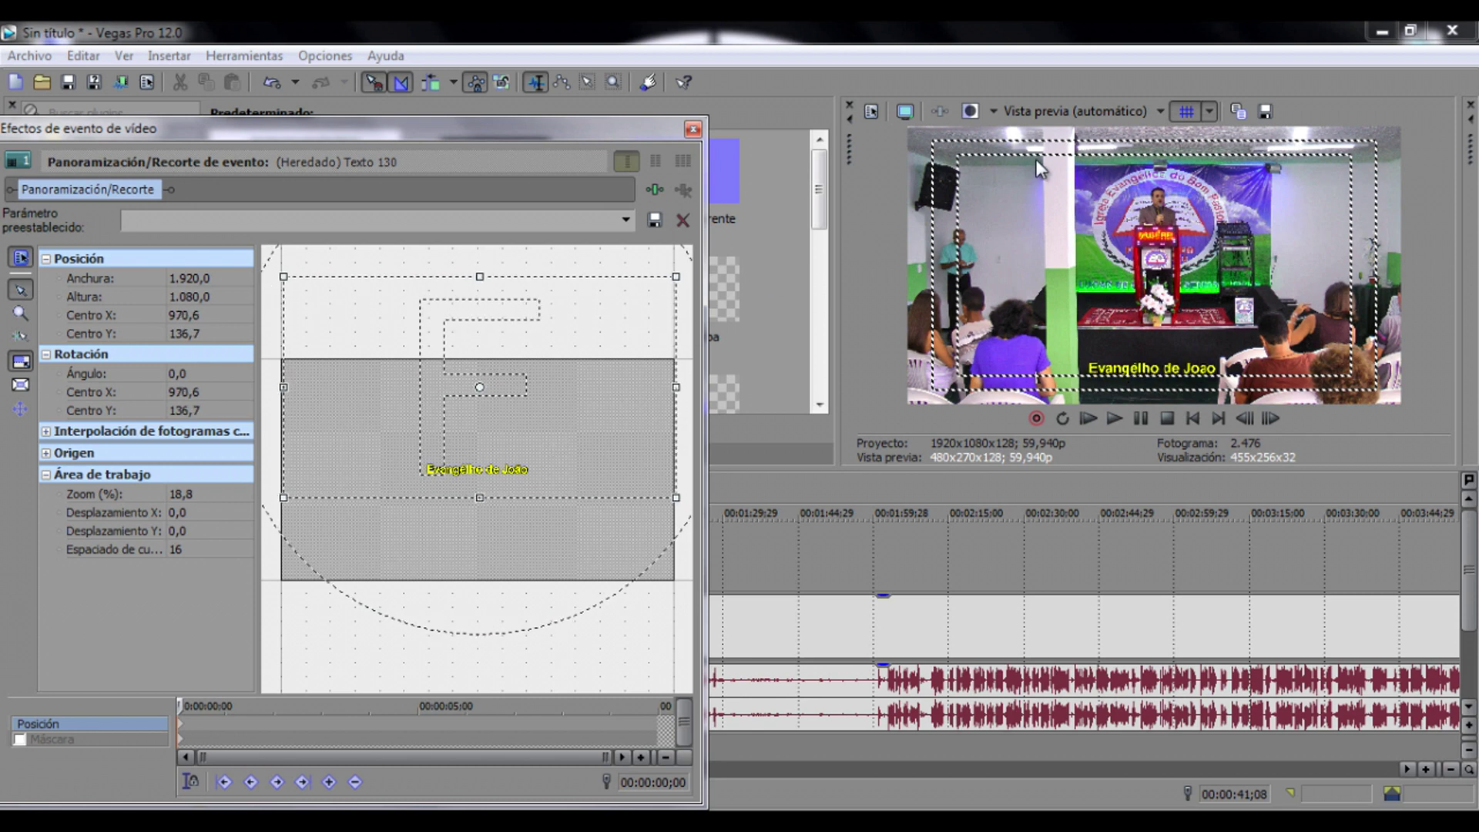
left_click(1187, 113)
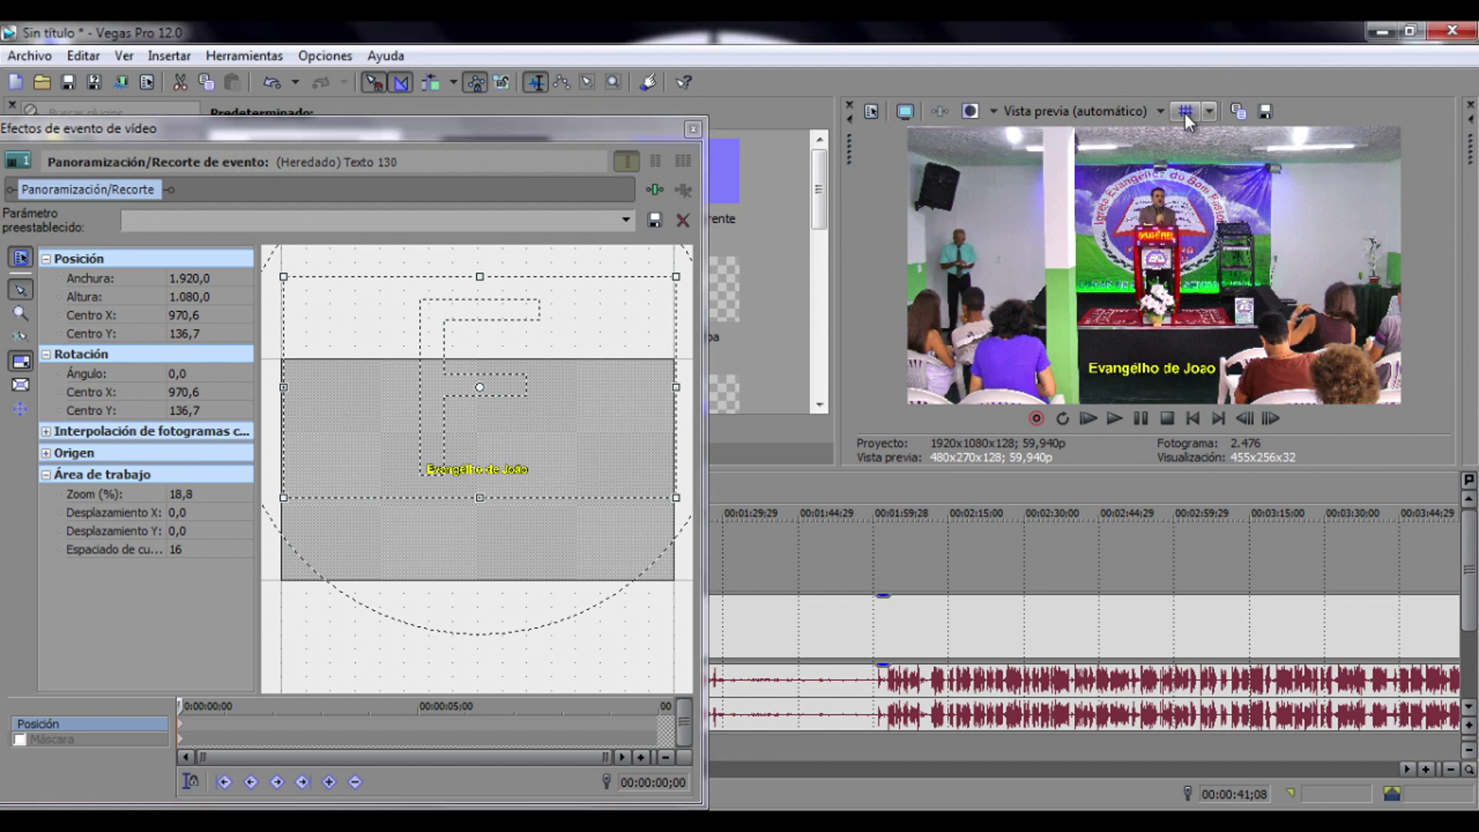
left_click(693, 129)
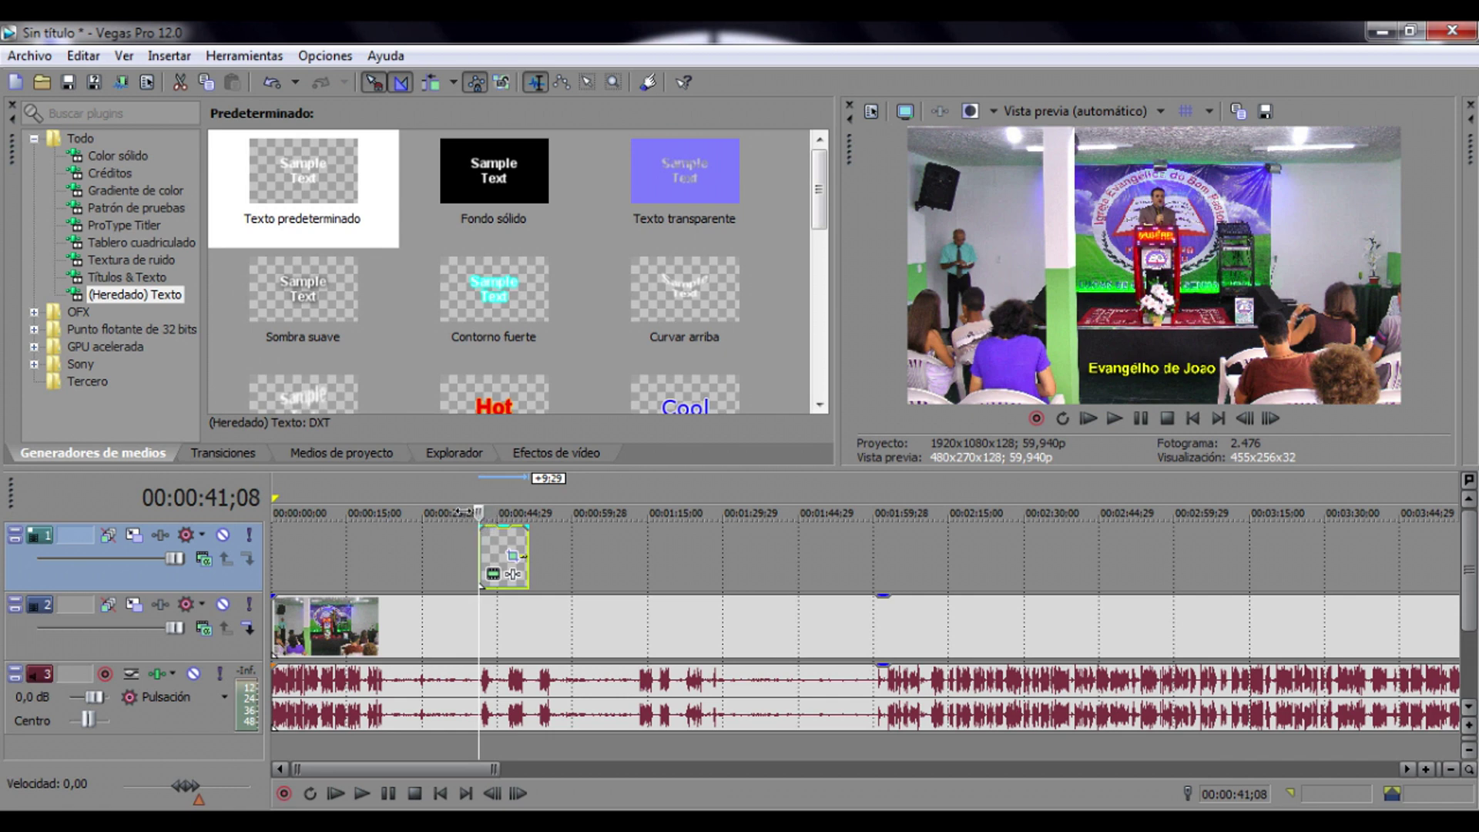
- Play the footage from 00:00:36;02 to check how the title appears, and look at its text generator settings again
left_click(452, 492)
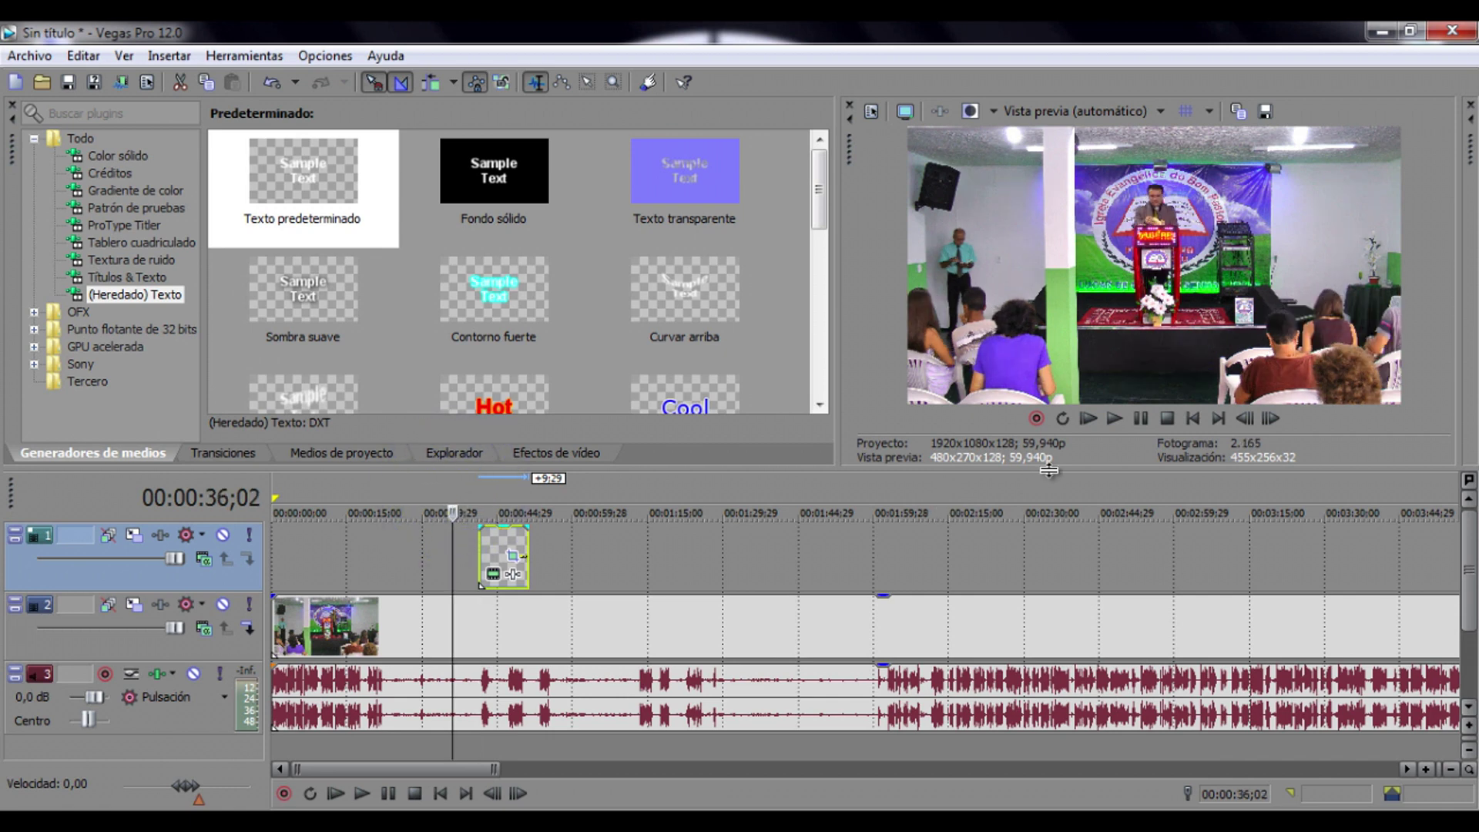
left_click(1115, 421)
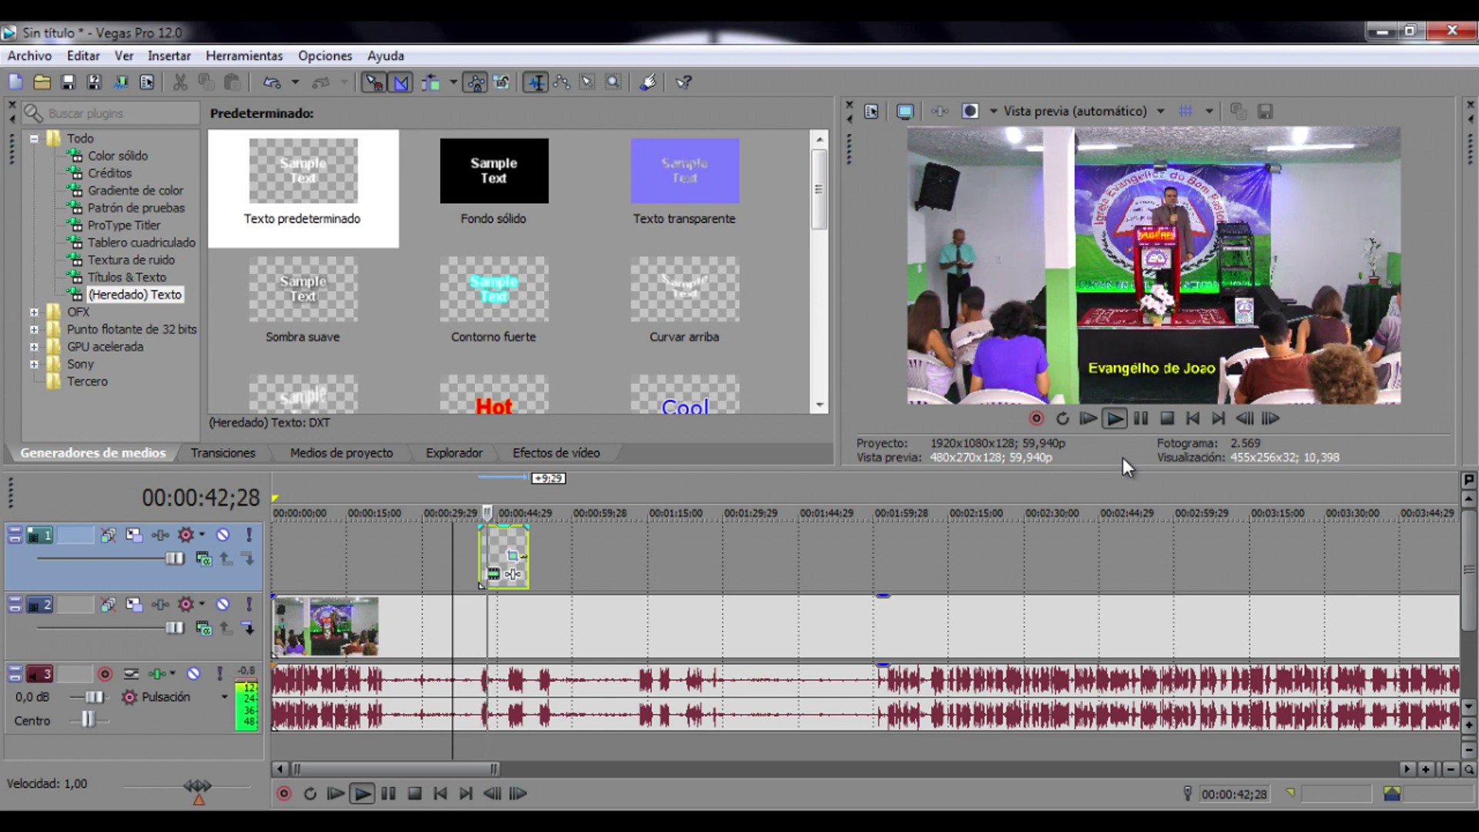
left_click(1140, 420)
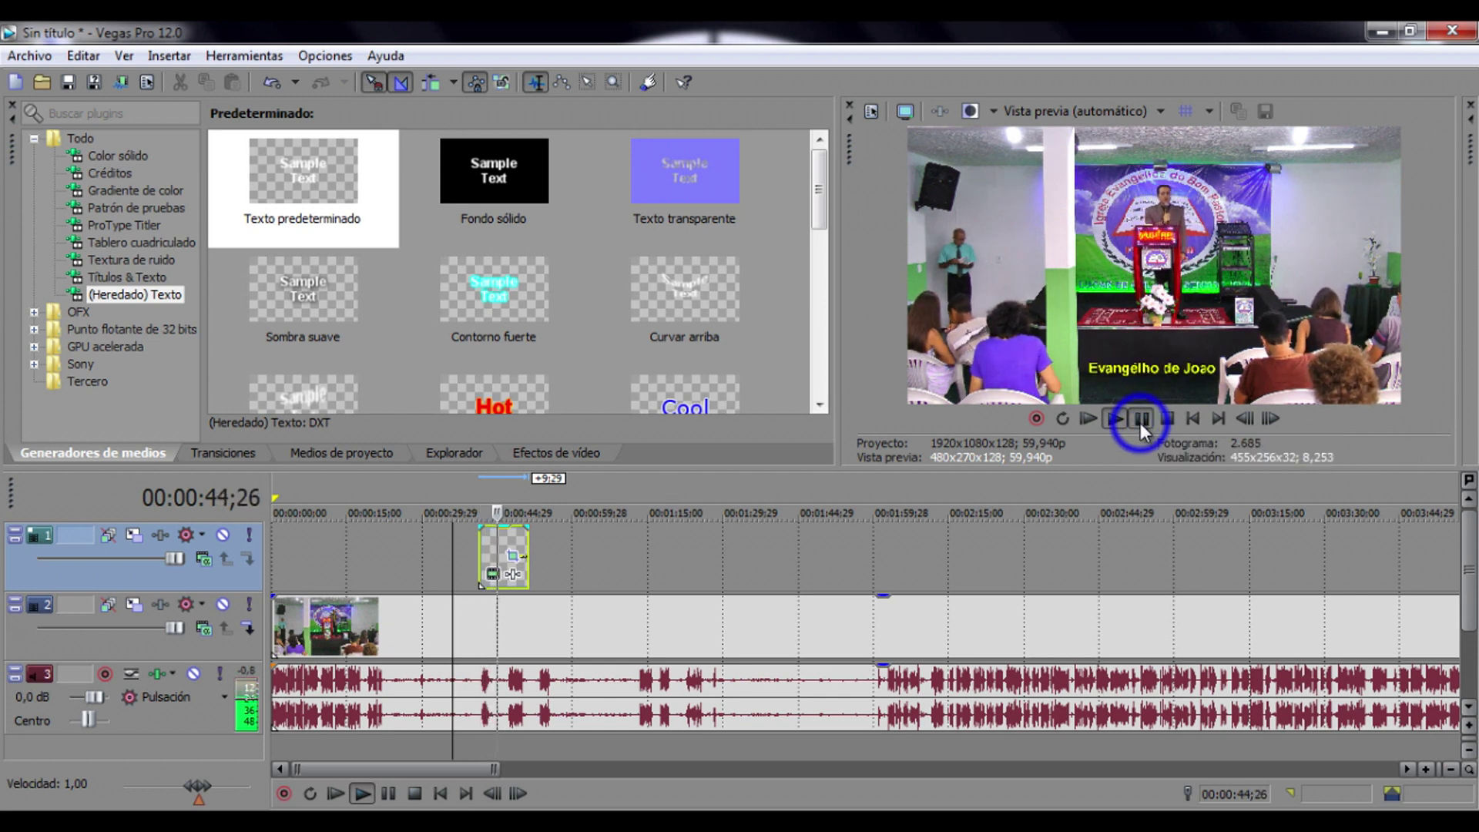
left_click(493, 571)
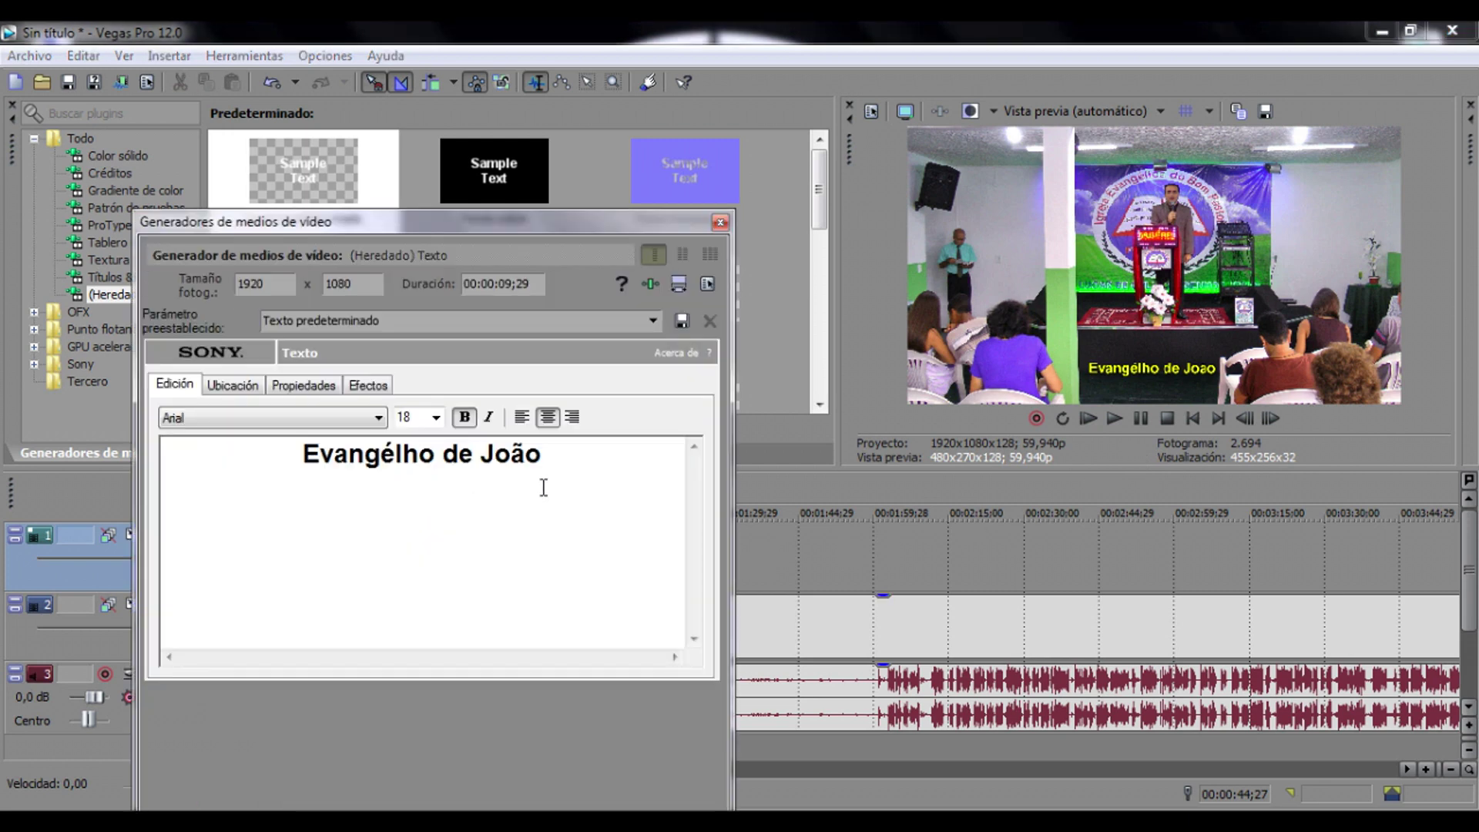
left_click(721, 224)
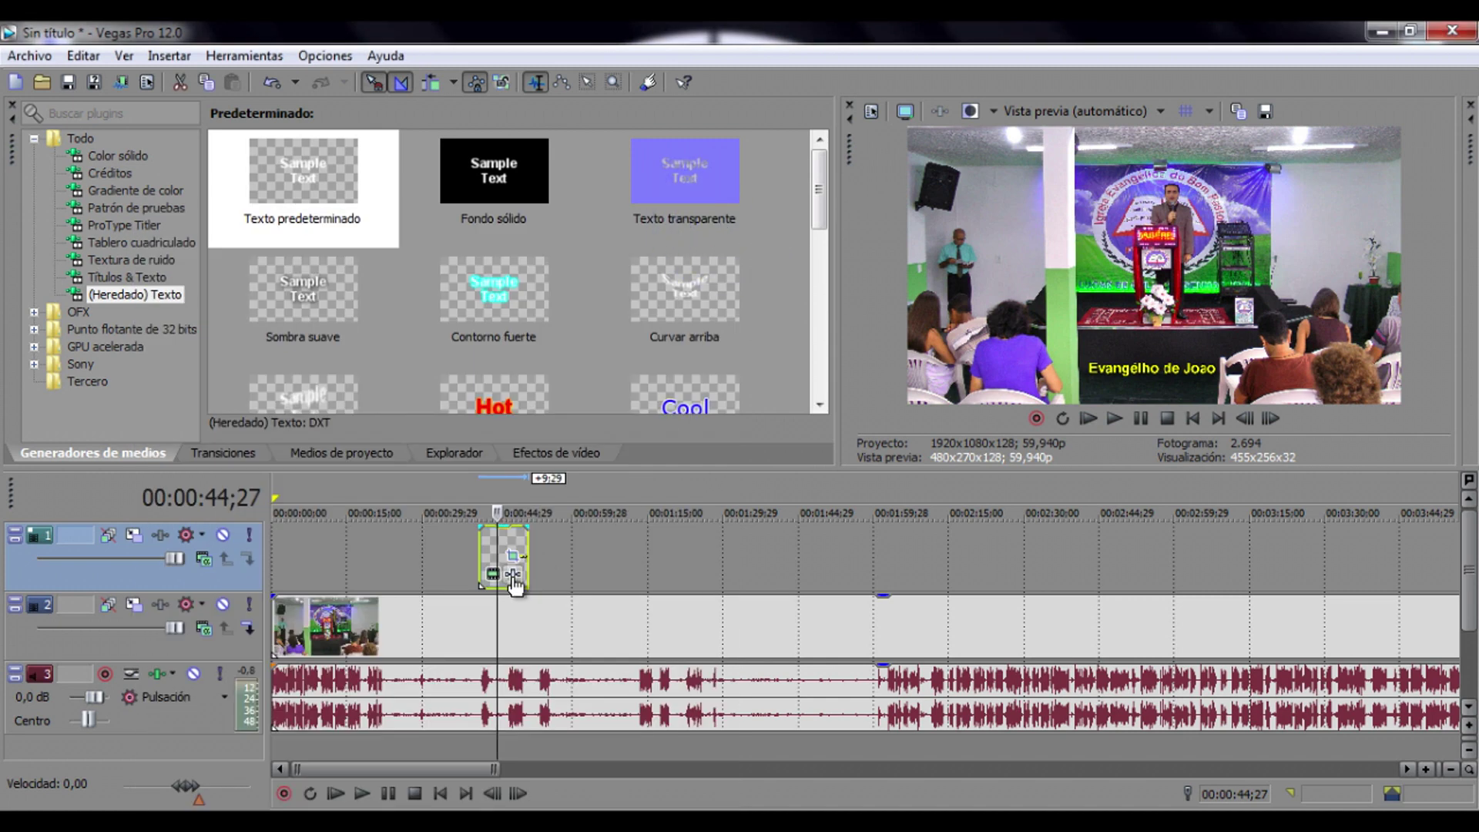
- Play the footage from 00:00:47;03 until past the end of the title to check how long it stays on screen
left_click(505, 507)
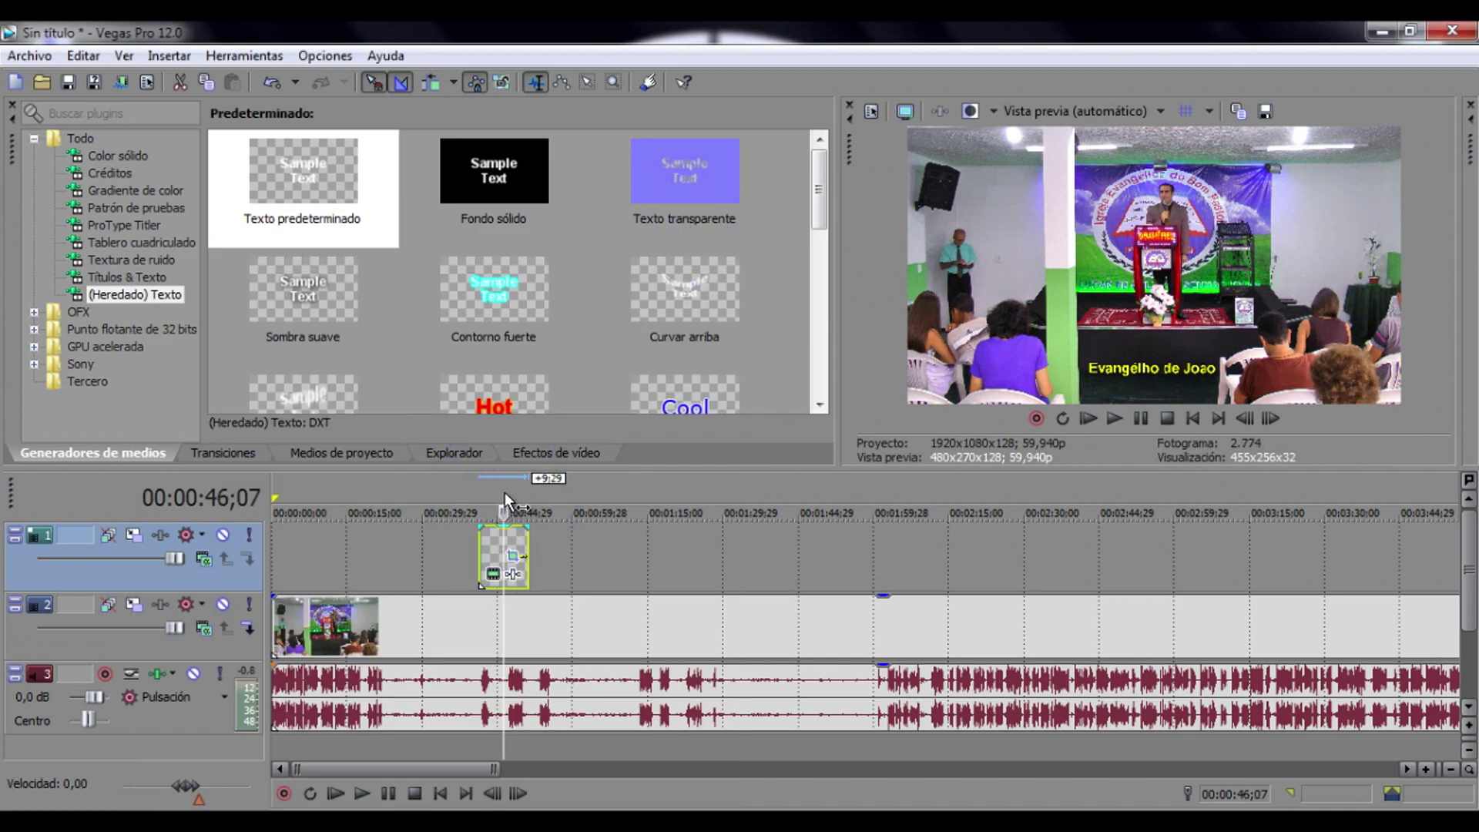
left_click(504, 494)
left_click(507, 494)
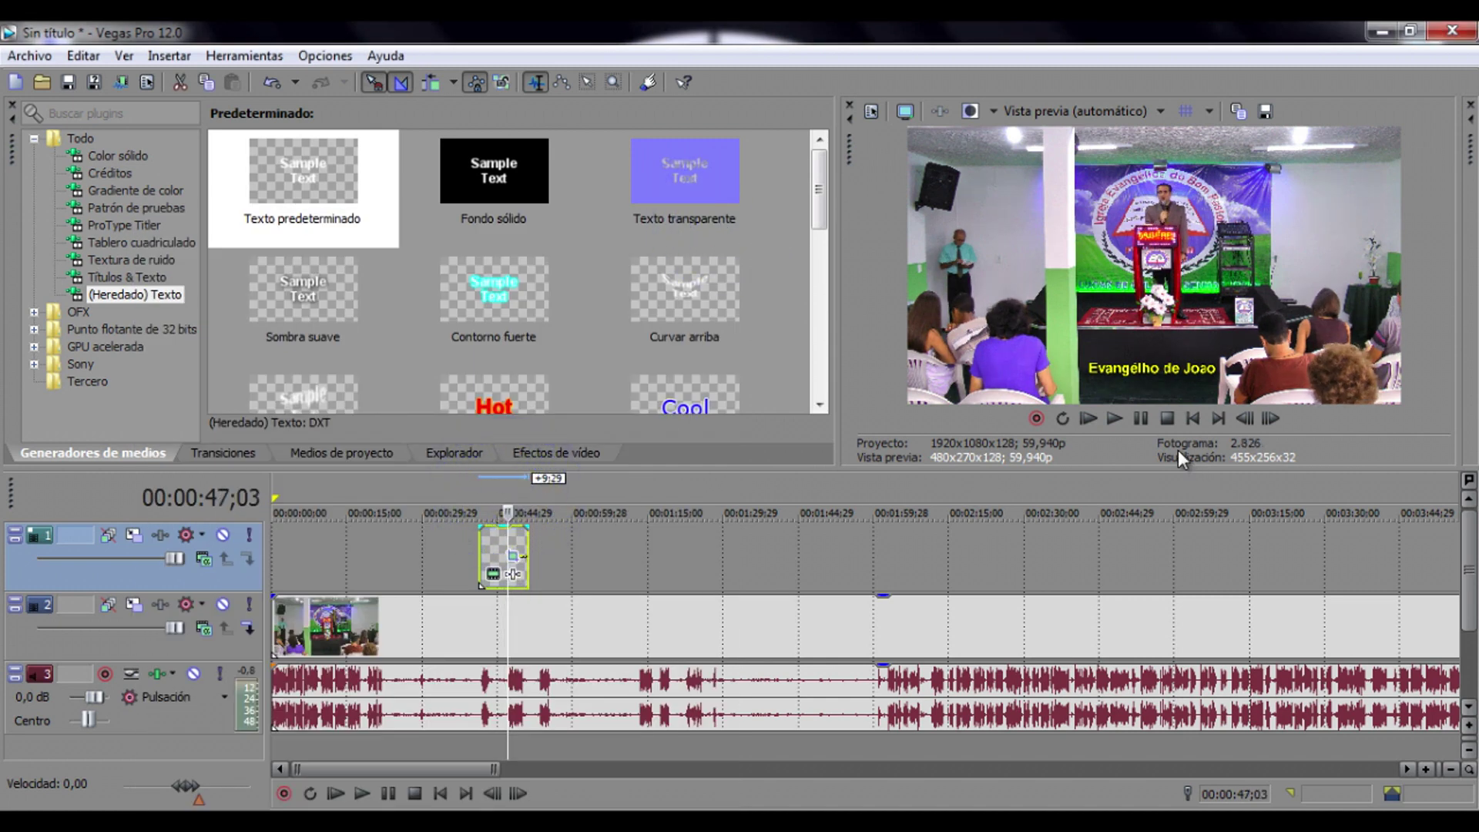
left_click(1121, 418)
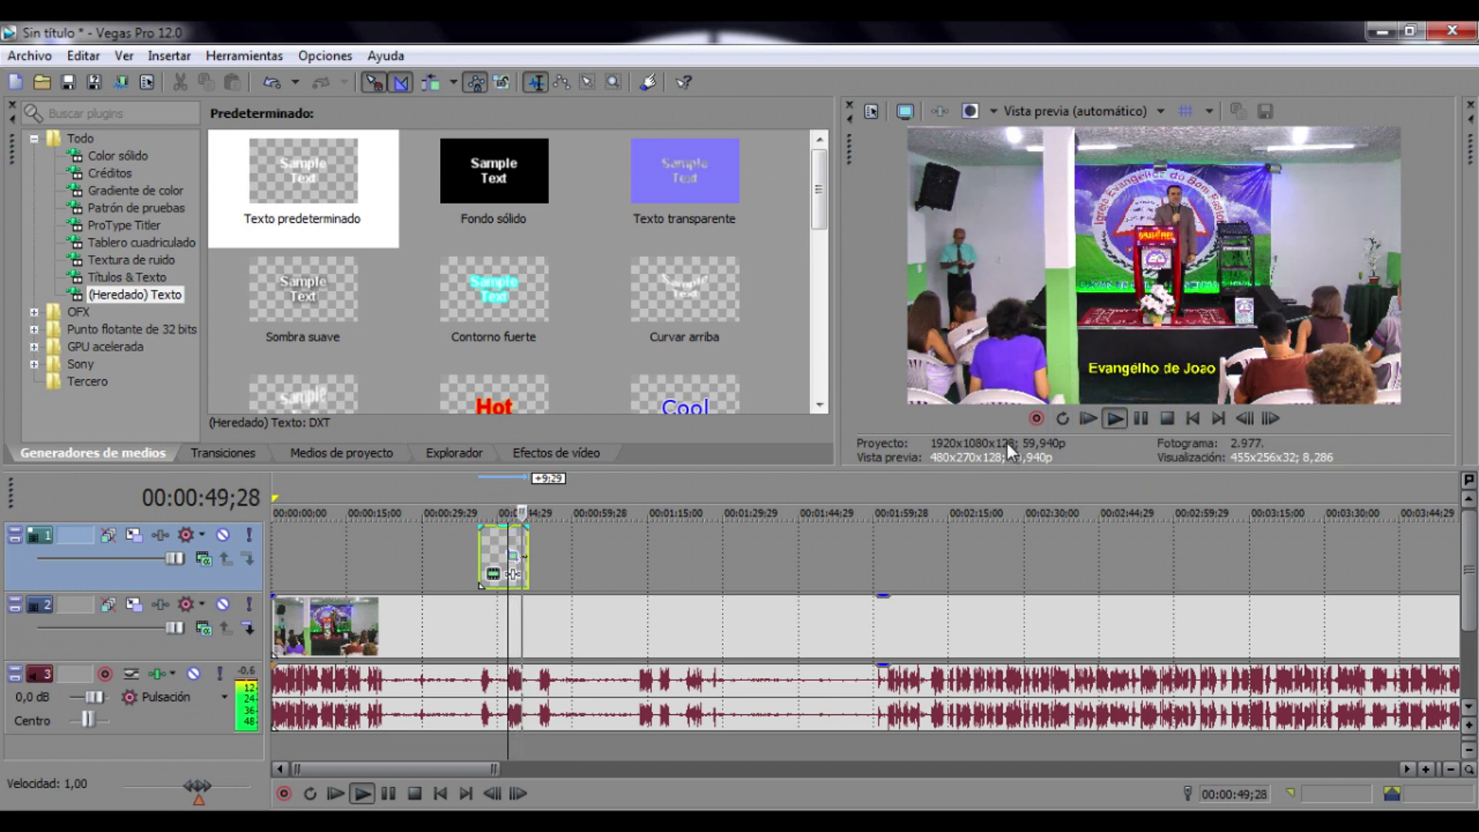
left_click(1138, 422)
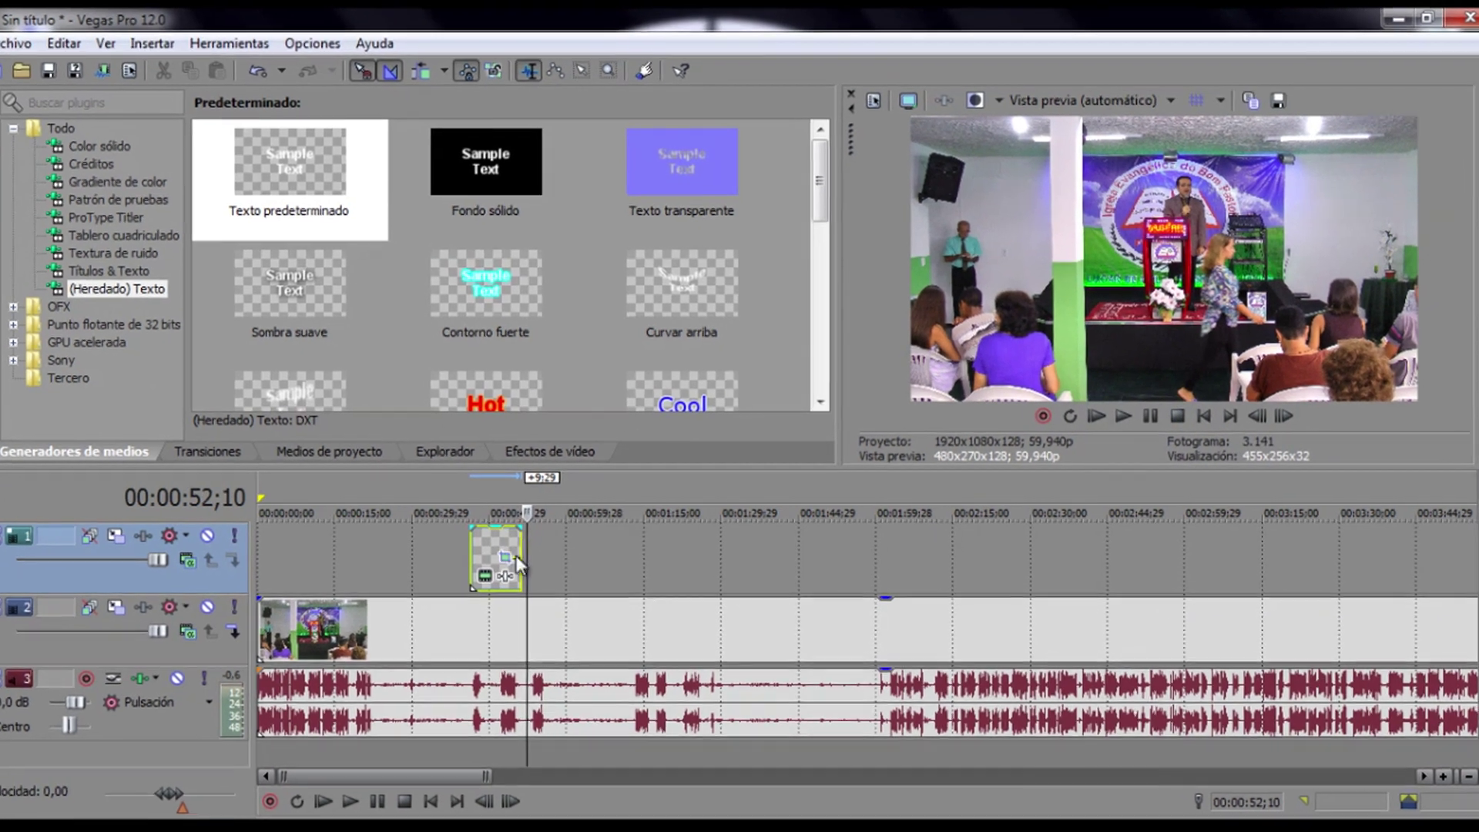
- Trim 4;22 off the end of the title event and place the timeline cursor at 00:00:47;03, just after it
left_click_drag(518, 566, 401, 580)
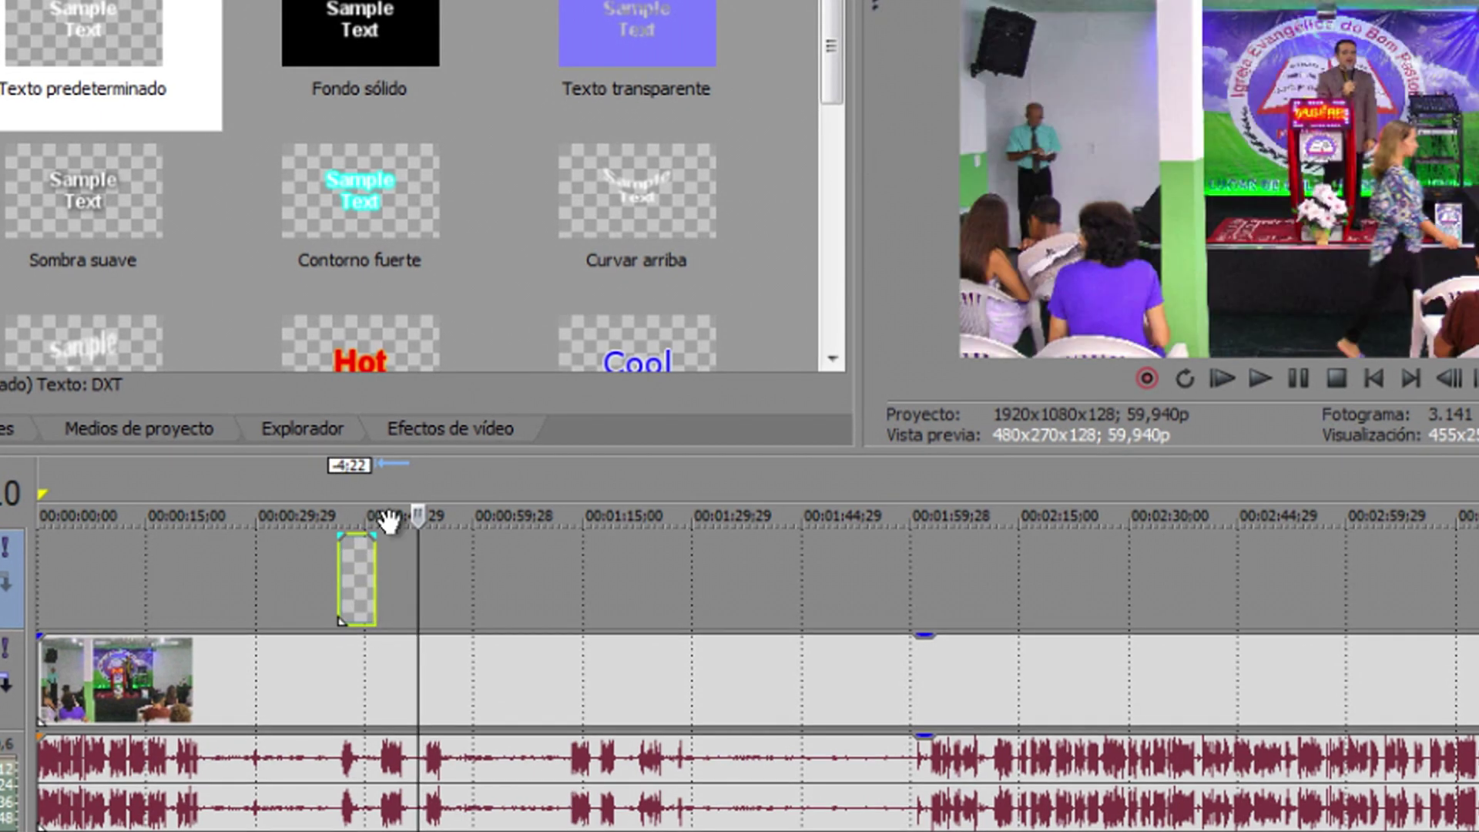
left_click(374, 479)
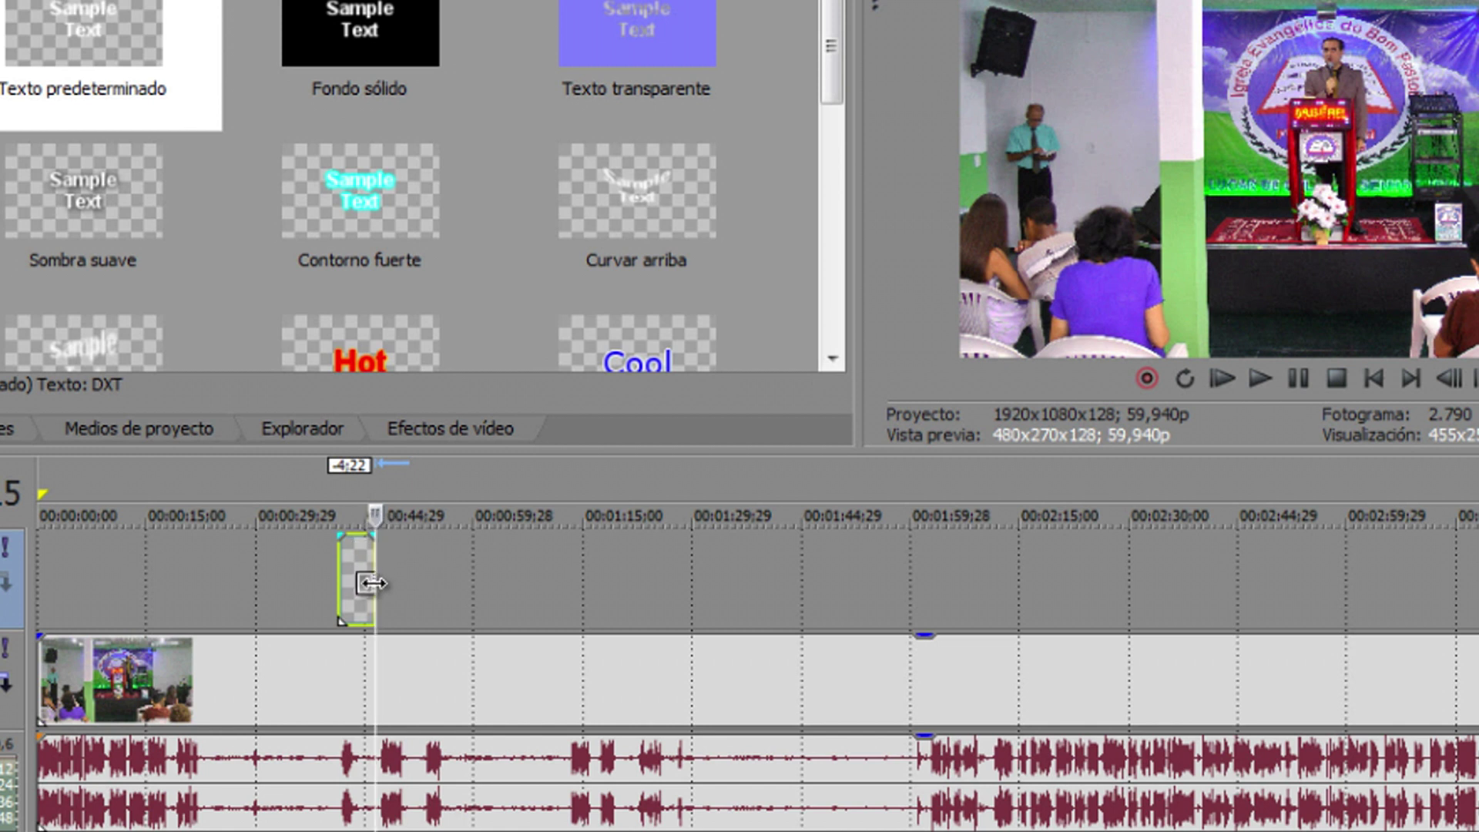
left_click_drag(375, 515, 377, 515)
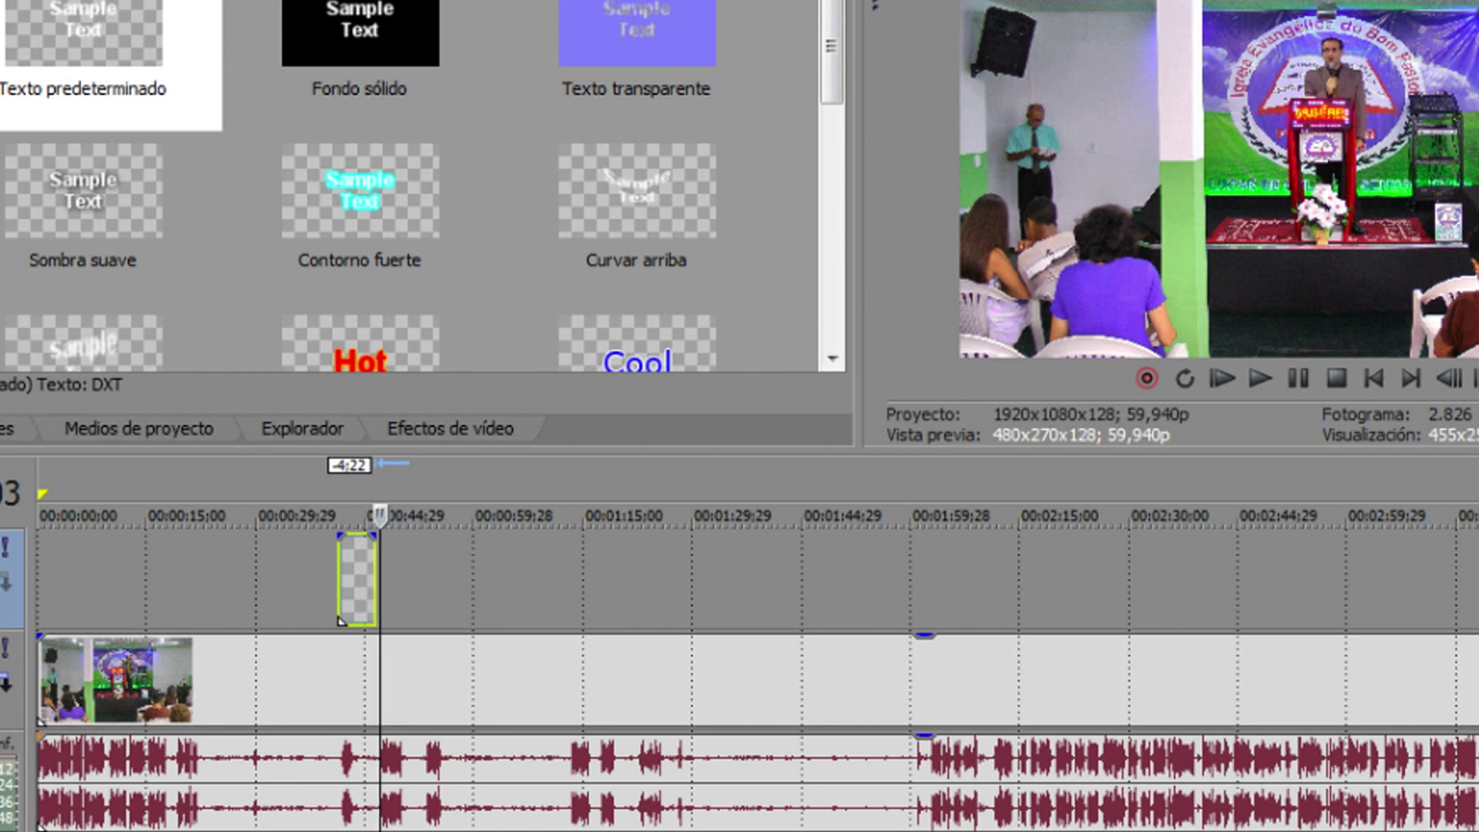
key("Up")
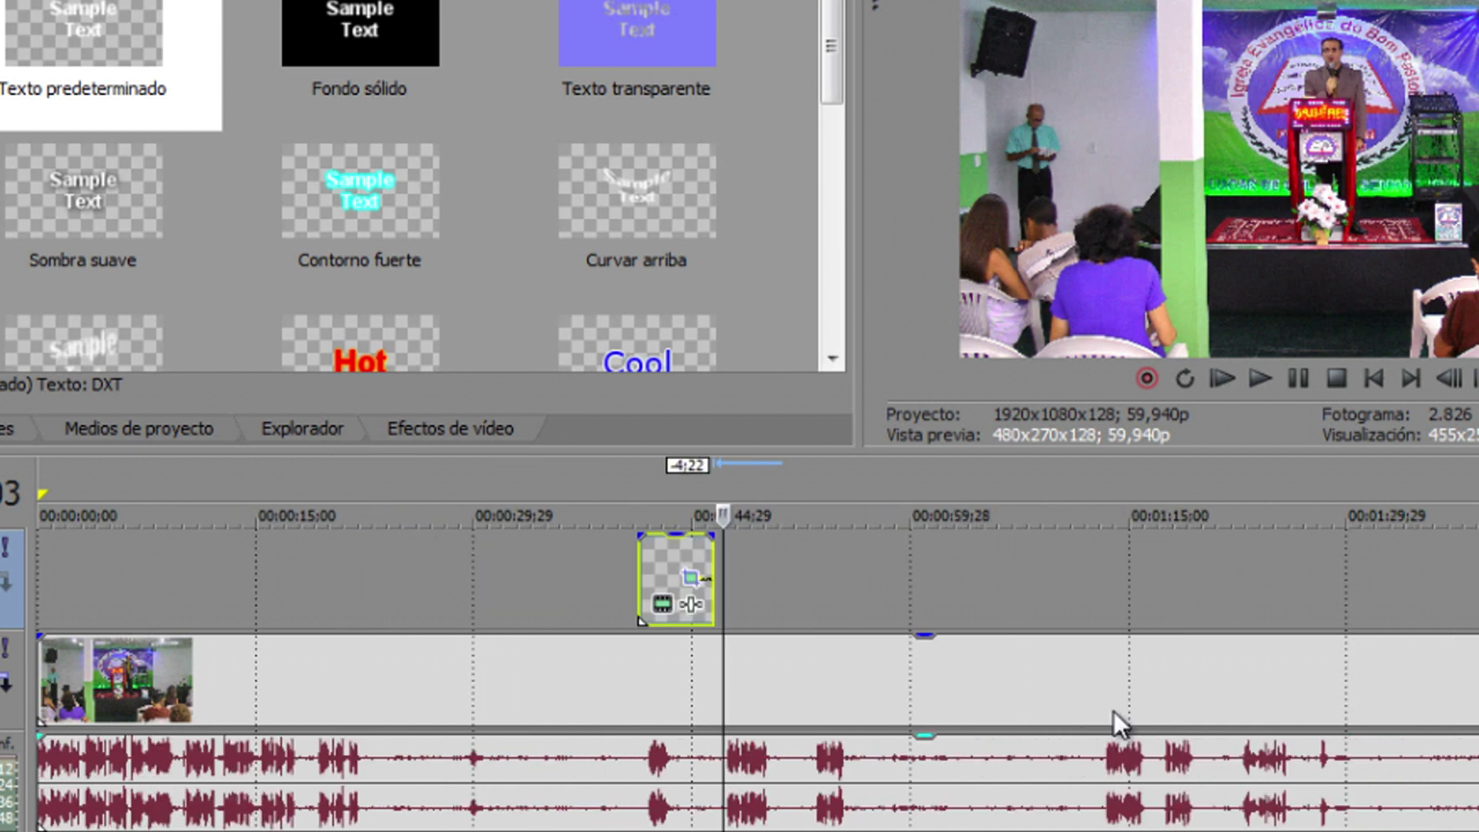
- Move the title event to start at about 42 seconds, where the speech begins, and trim 1;25 off its end
left_click(649, 489)
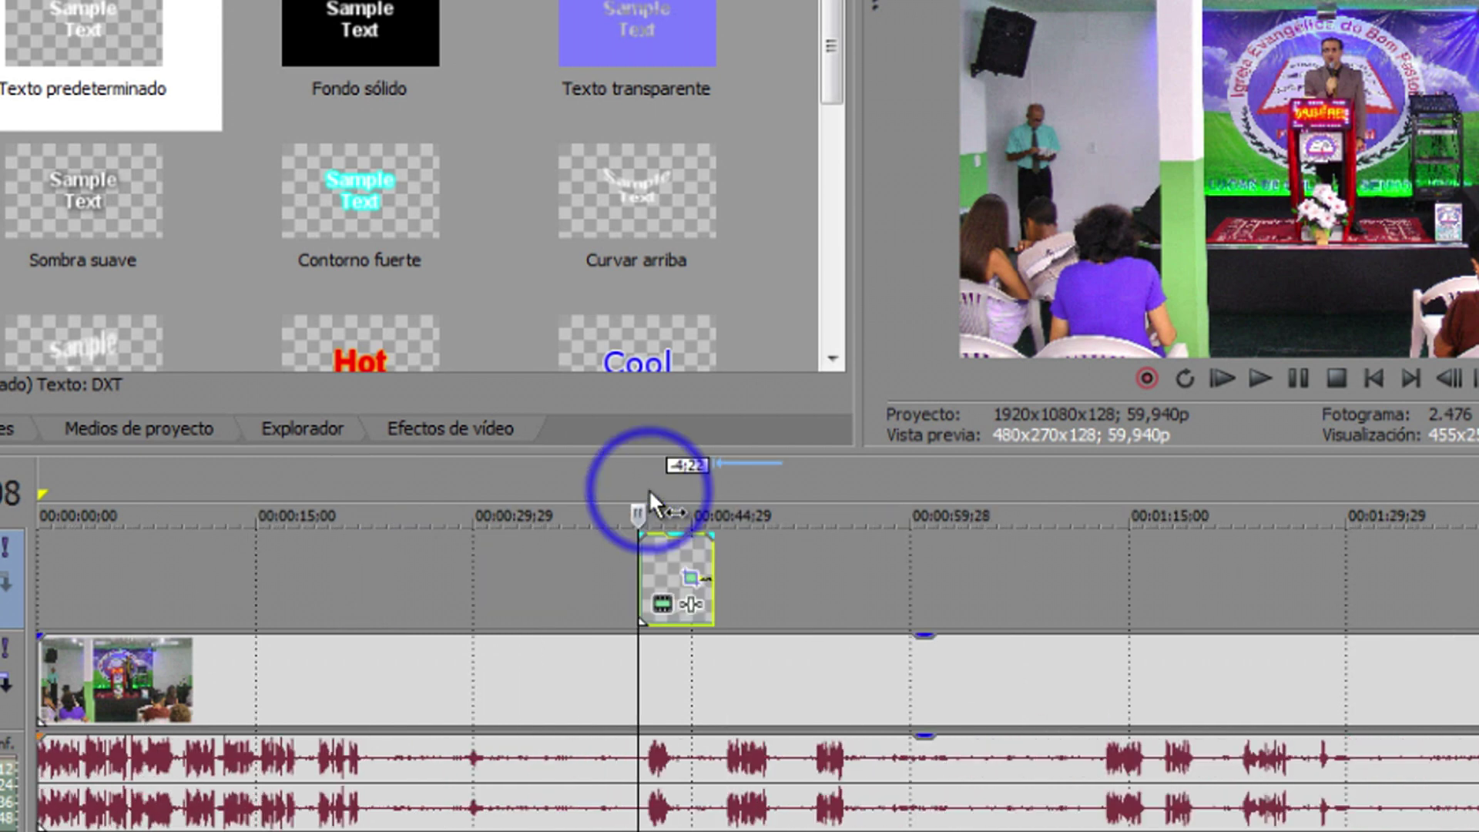
left_click(656, 490)
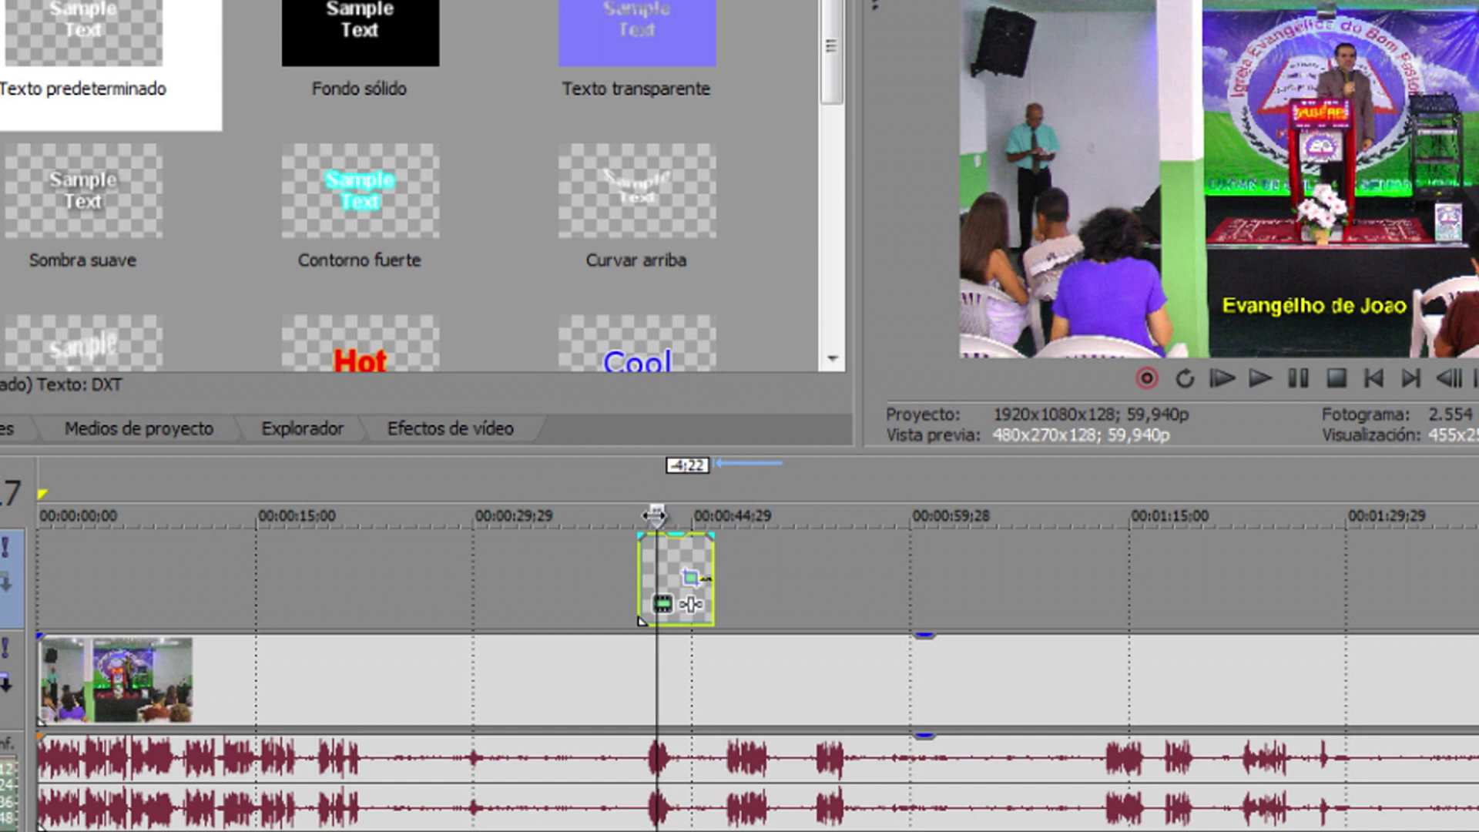
left_click(653, 512)
left_click(649, 514)
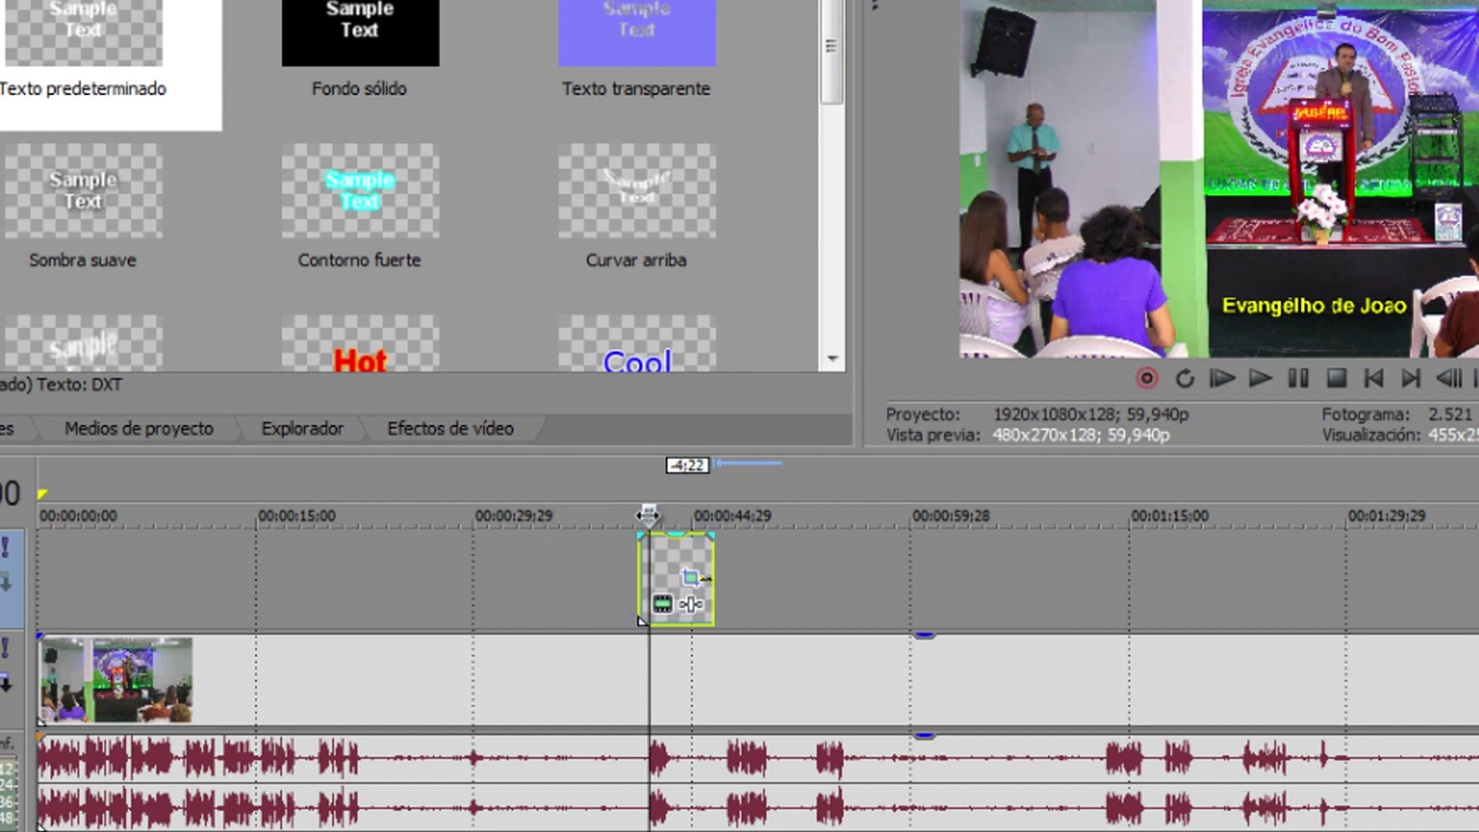
left_click(666, 552)
left_click_drag(667, 553, 697, 580)
left_click(721, 578)
- Place the timeline cursor at about 47 seconds and save the title's text settings as a preset named LEGENDAS
left_click(725, 488)
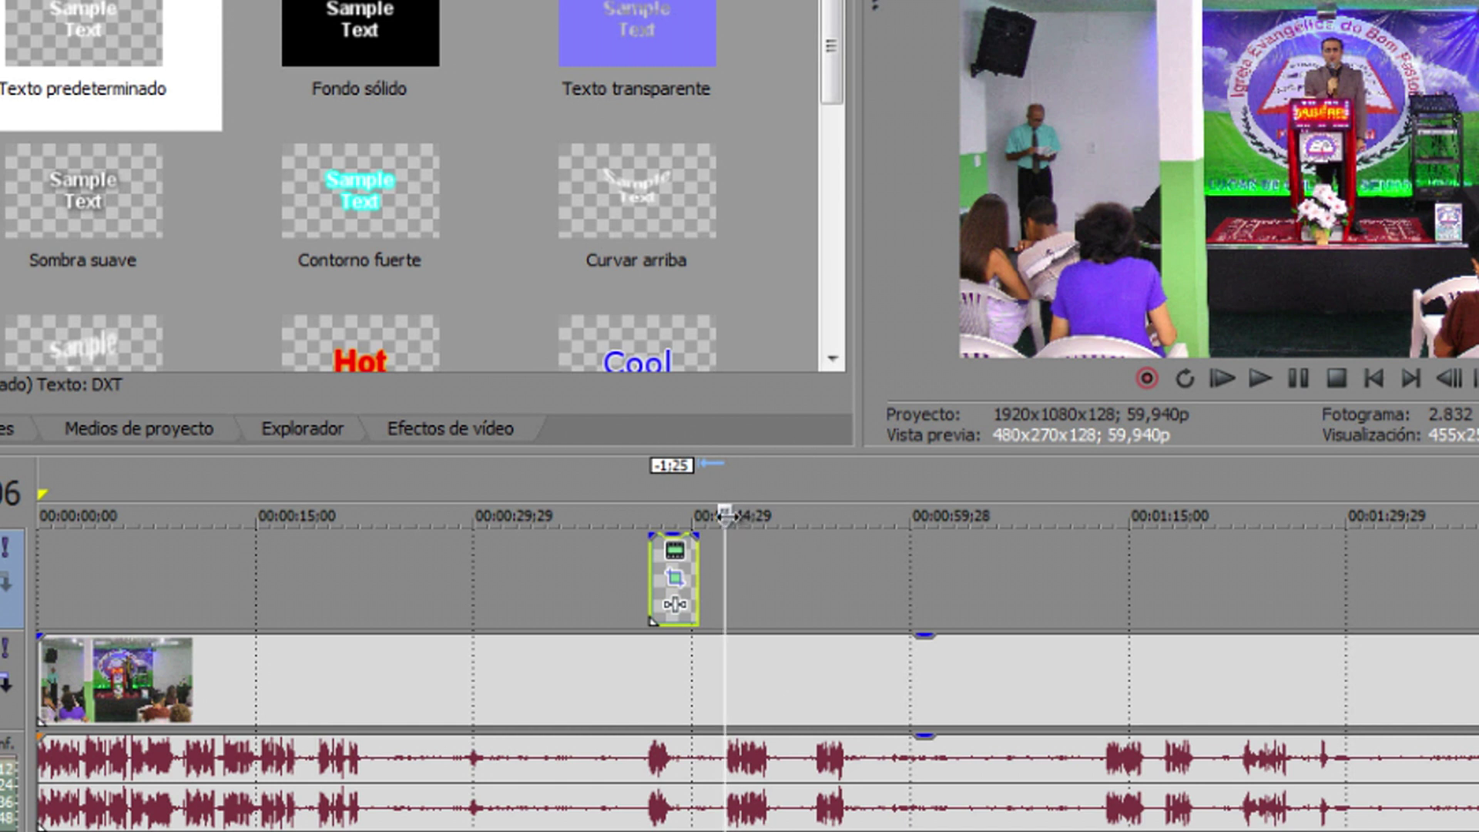
left_click_drag(725, 515, 726, 517)
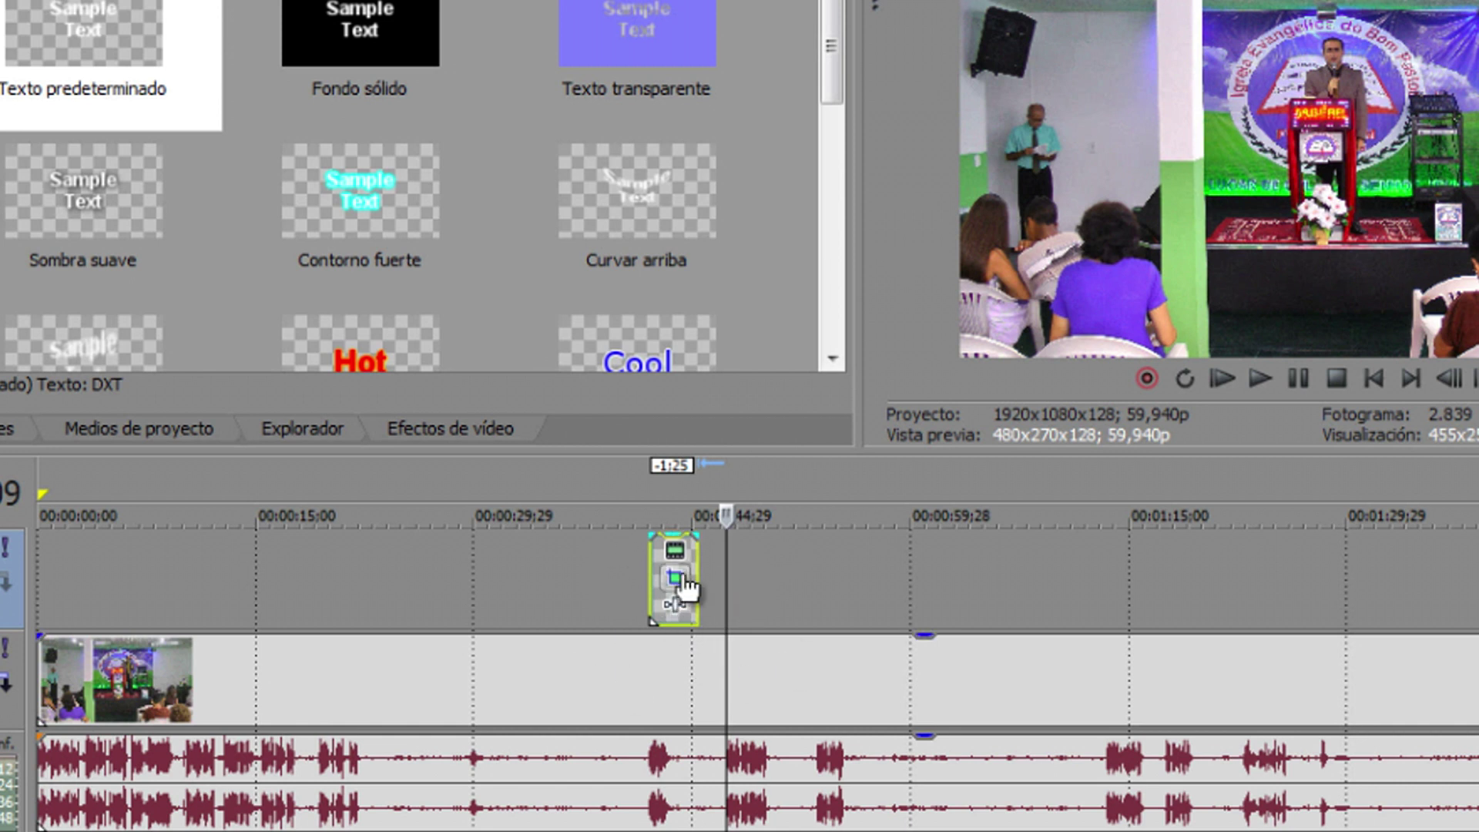
left_click(675, 553)
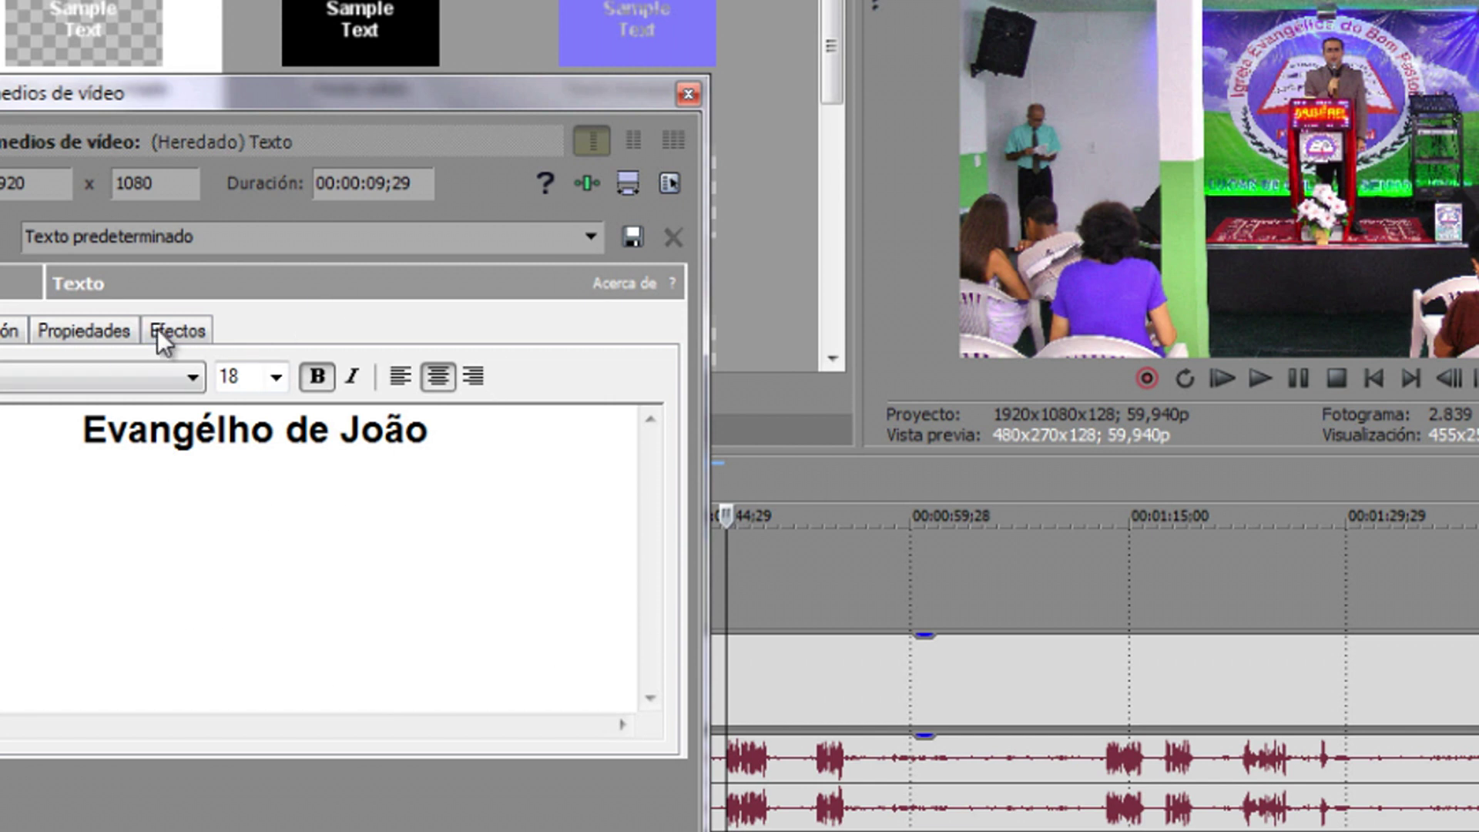
left_click(199, 240)
key("BackSpace")
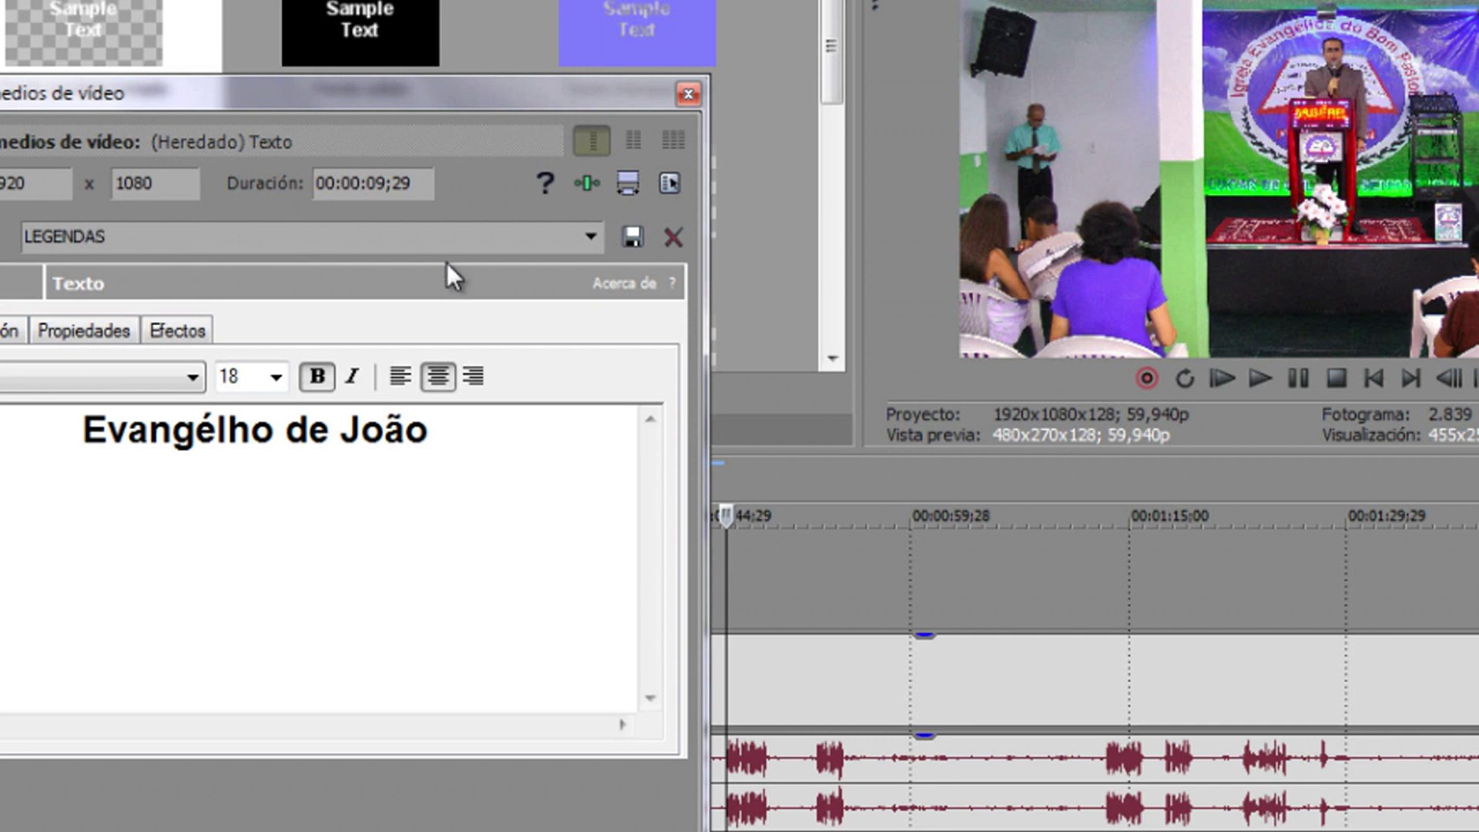
left_click(632, 235)
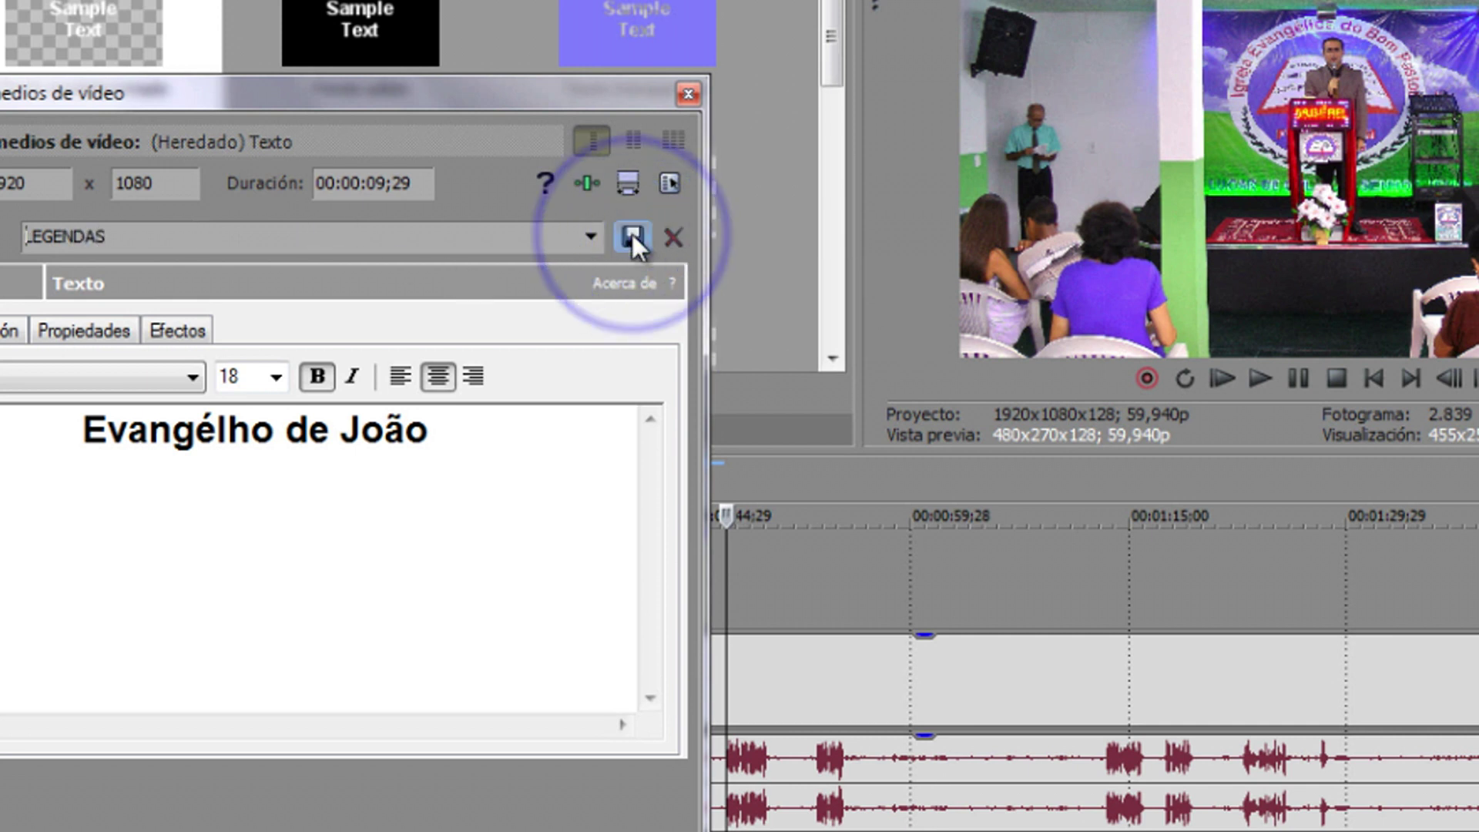
left_click(692, 93)
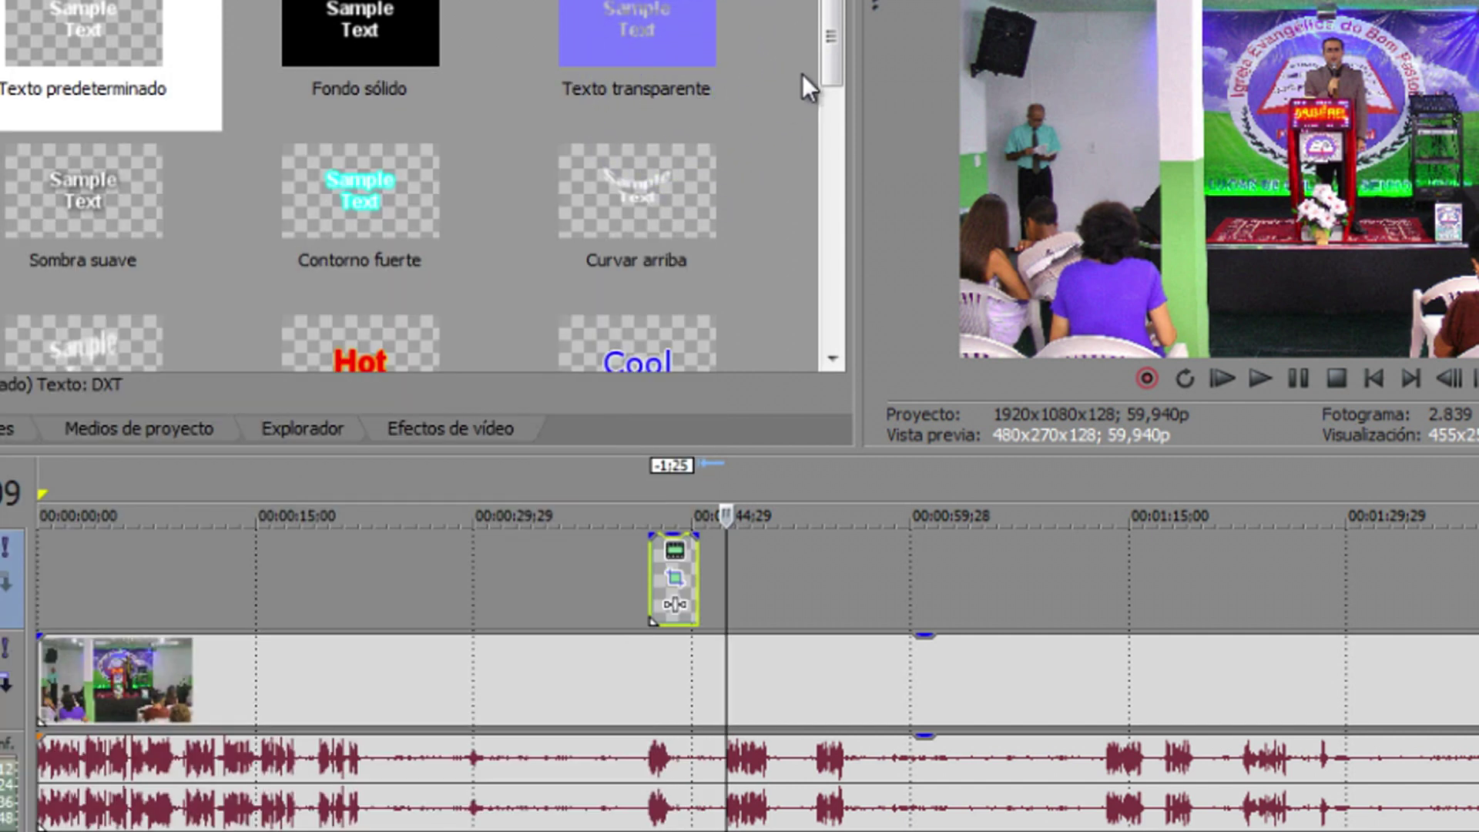
- Add a second title from the LEGENDAS text preset to the title track at about 47 seconds
left_click_drag(820, 62, 830, 329)
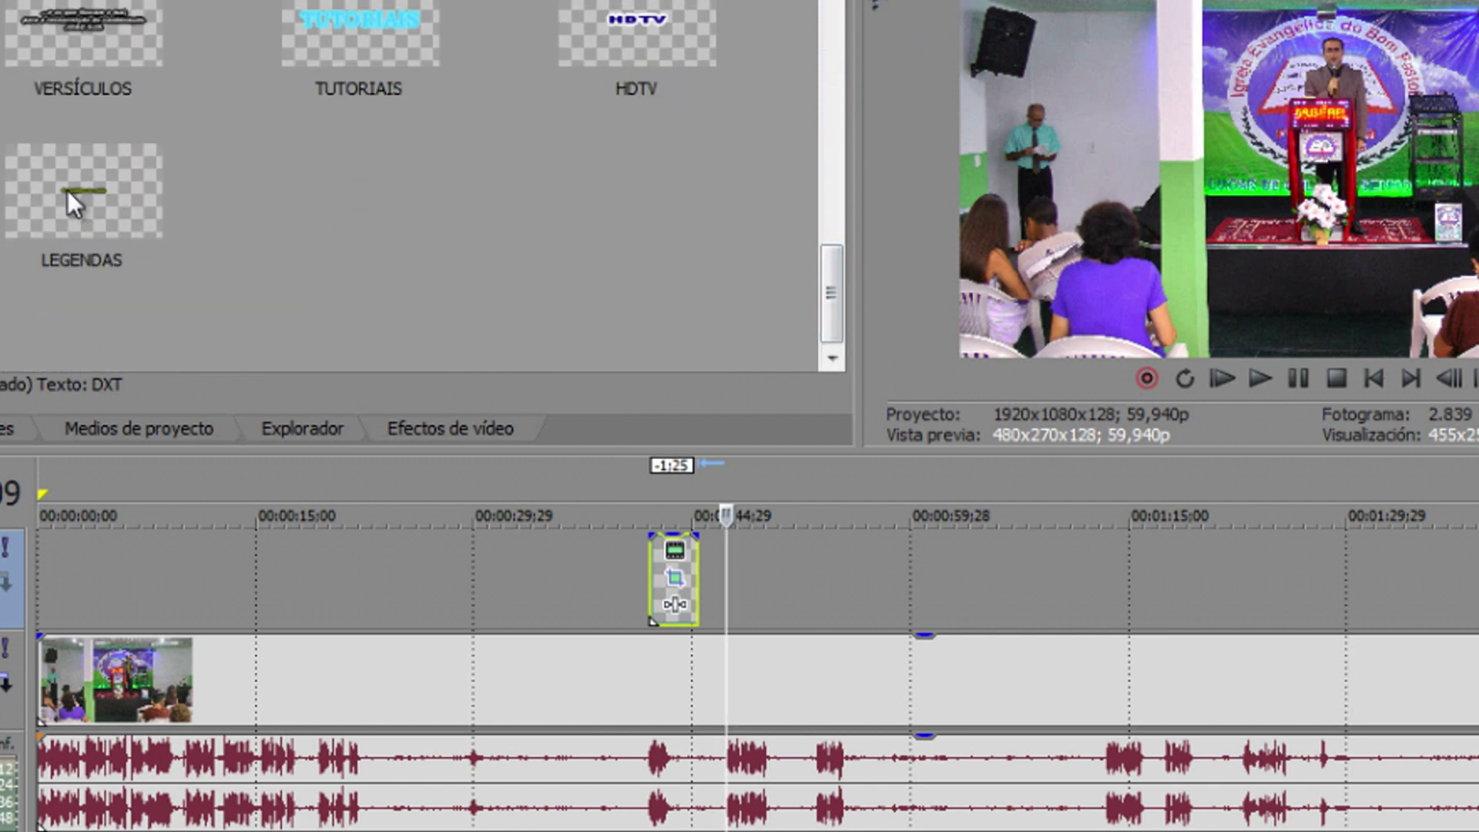
left_click_drag(67, 190, 750, 541)
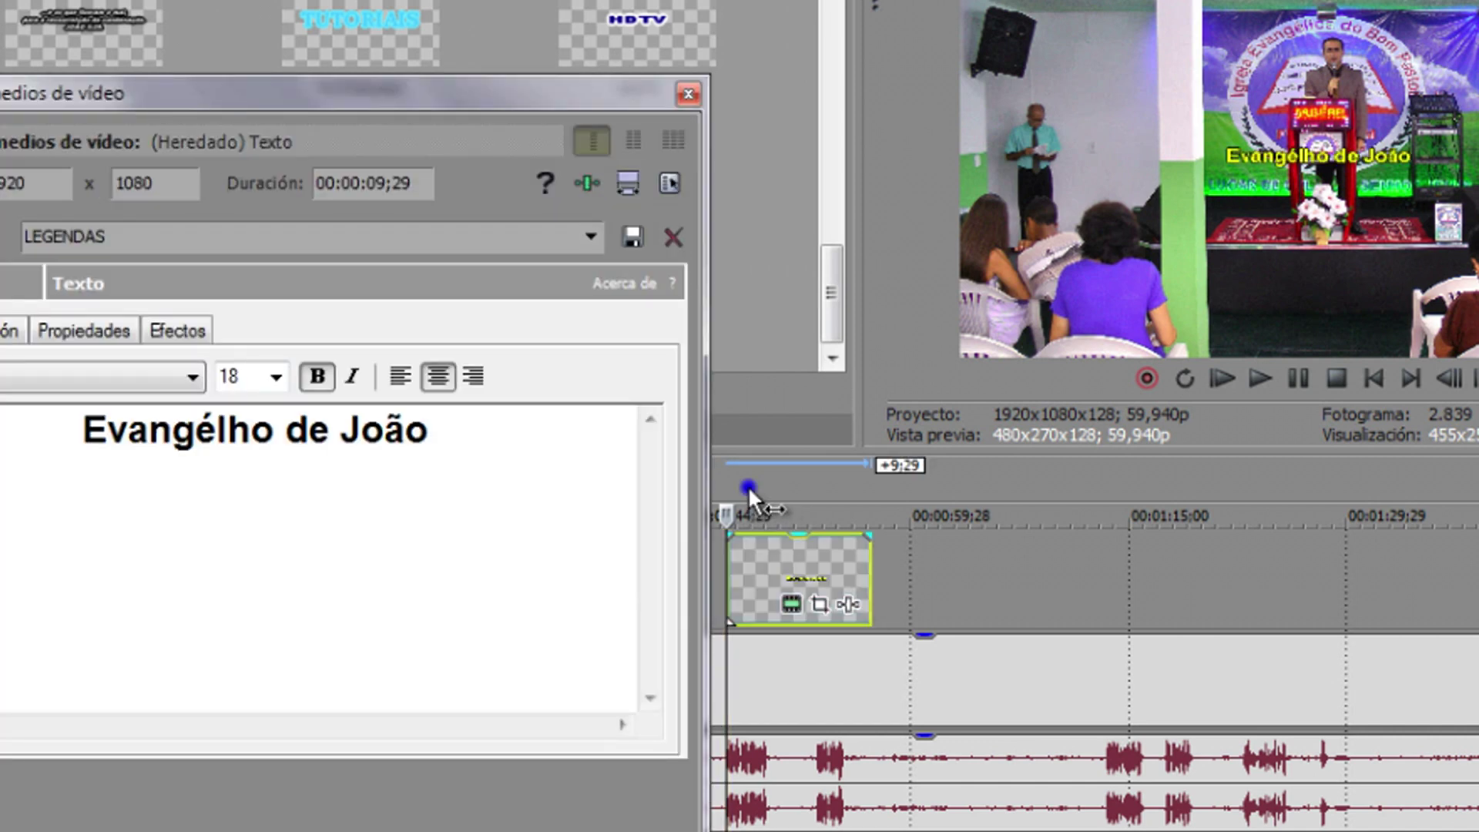
left_click(748, 493)
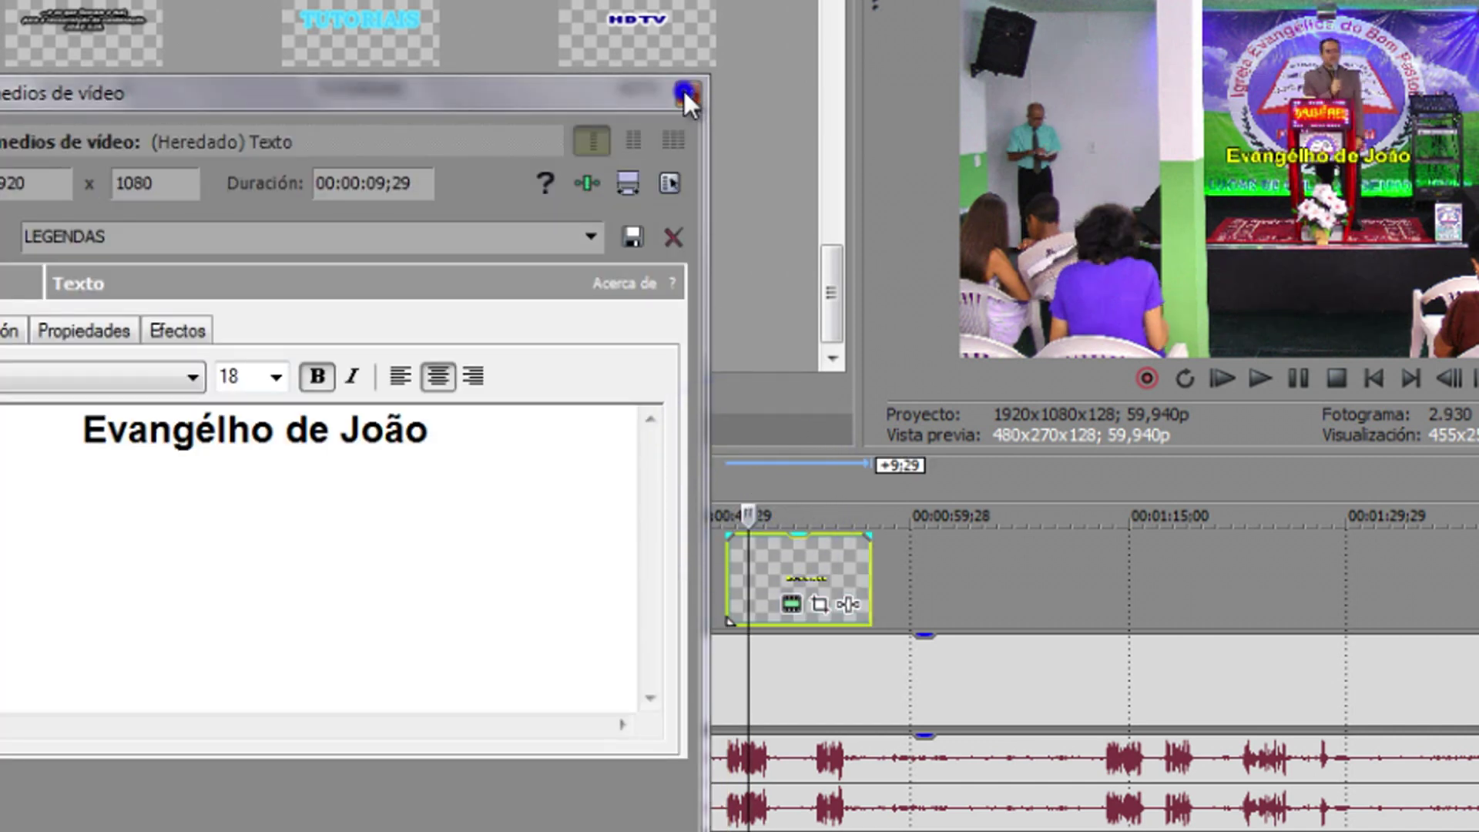
left_click(685, 94)
- Play the footage from the start of the second title until 00:00:50;22 to hear what is said there
left_click(726, 495)
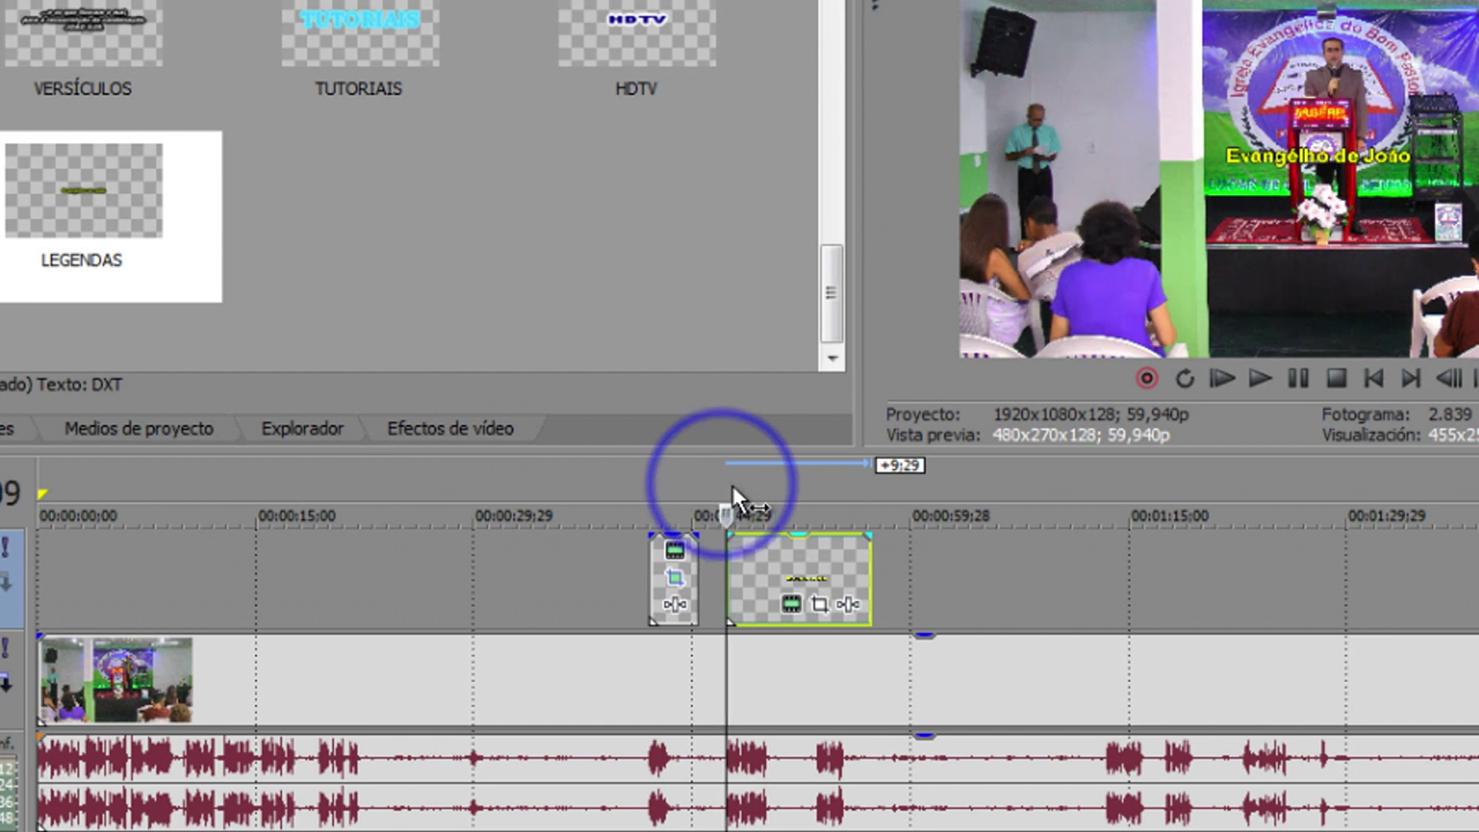
left_click(1263, 382)
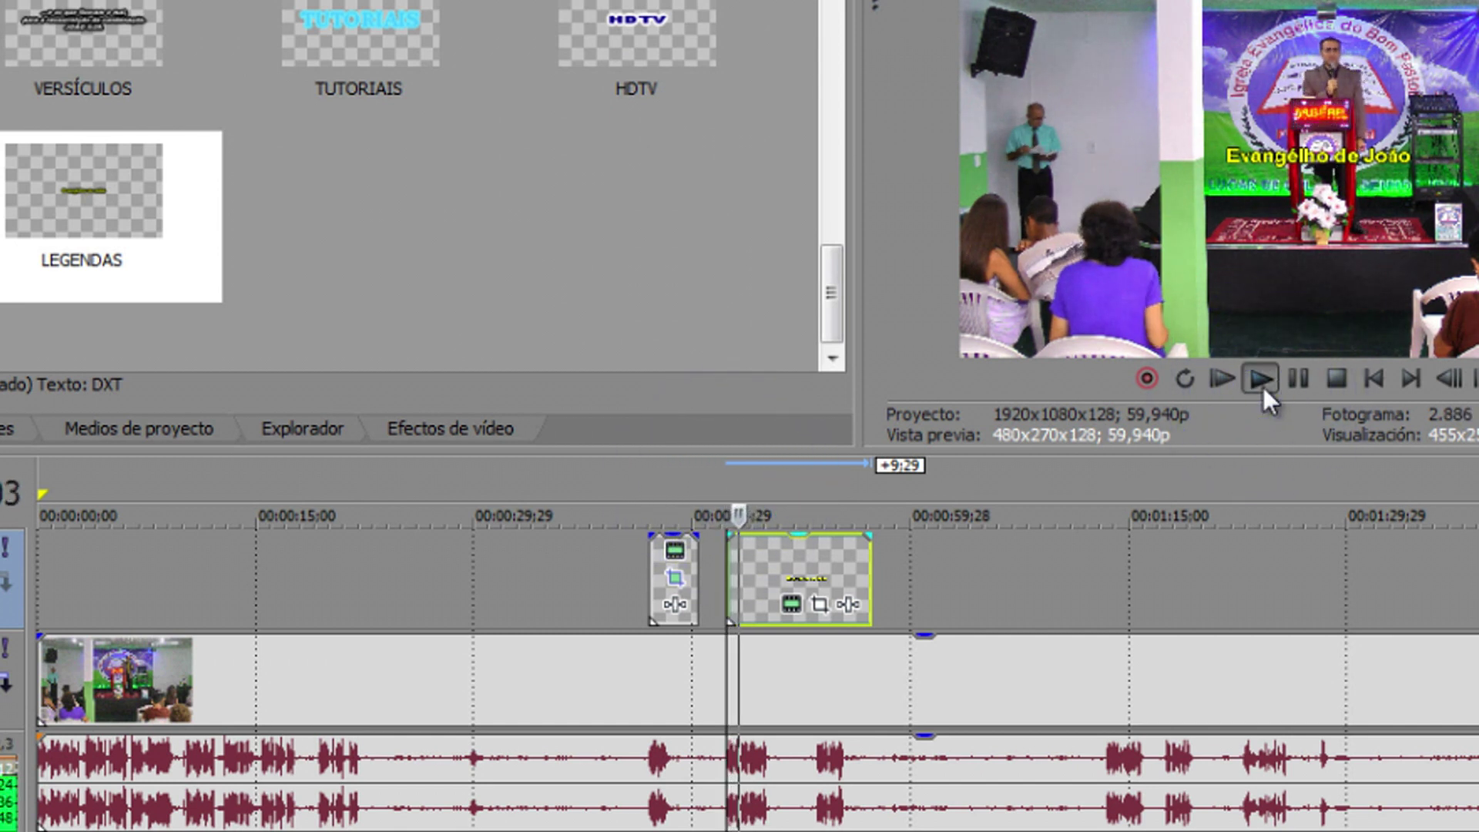
left_click(1302, 377)
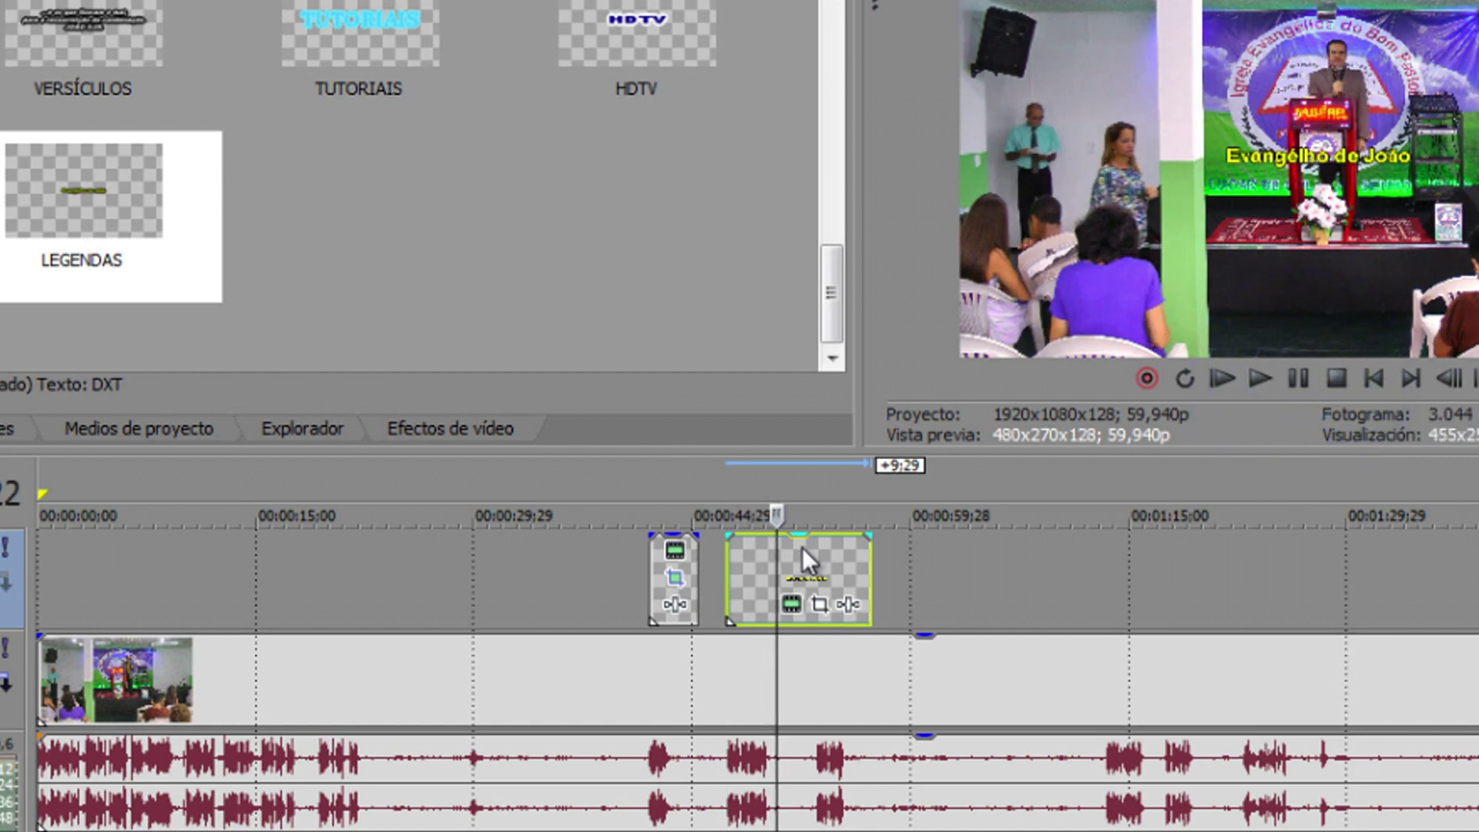
- Replace the second title's text with "Capítulo 12 versículo 14"
left_click(792, 602)
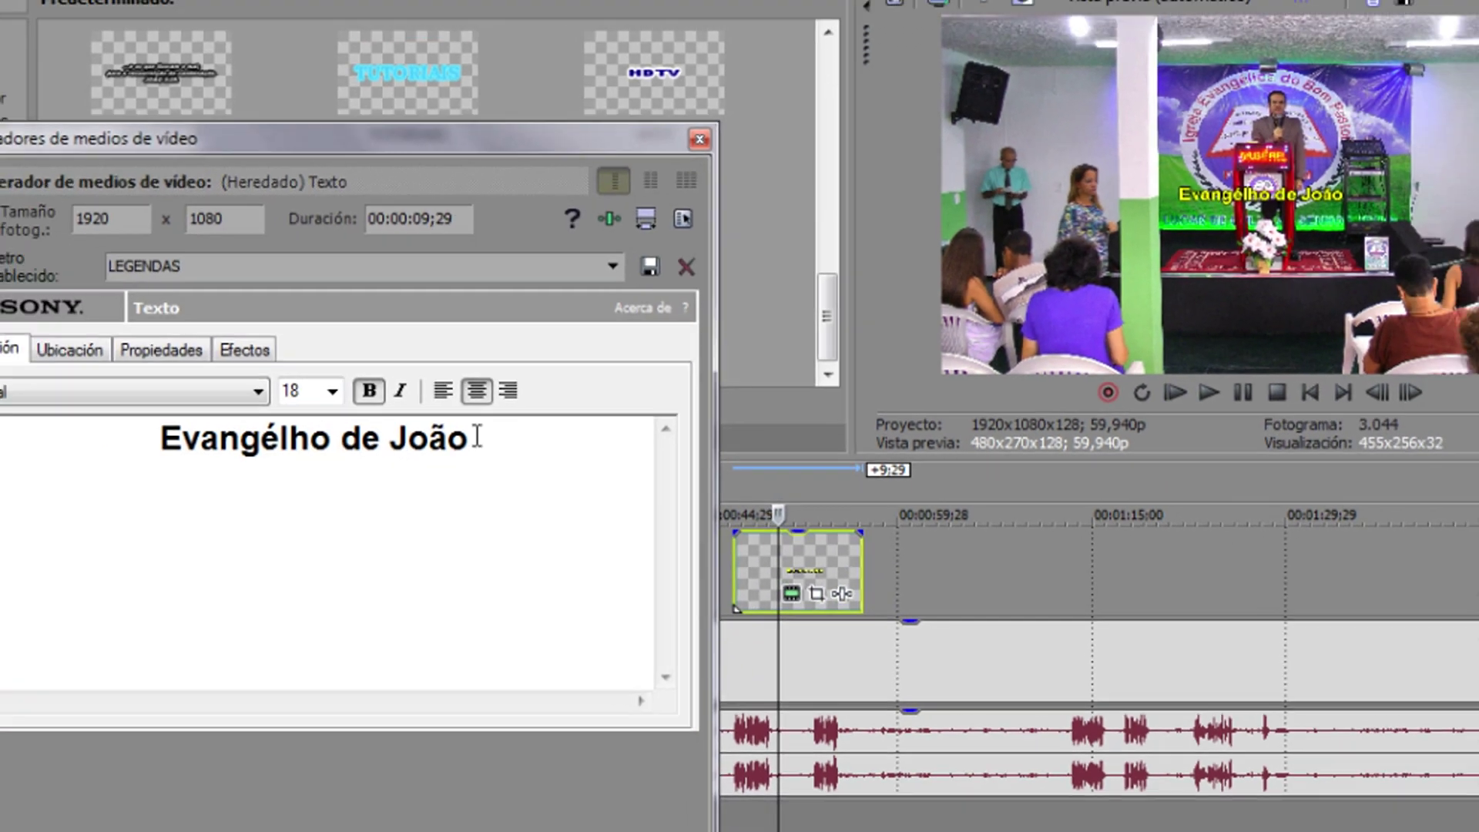
left_click(477, 436)
key("BackSpace")
key("BackSpace")
key("BackSpace")
key("BackSpace")
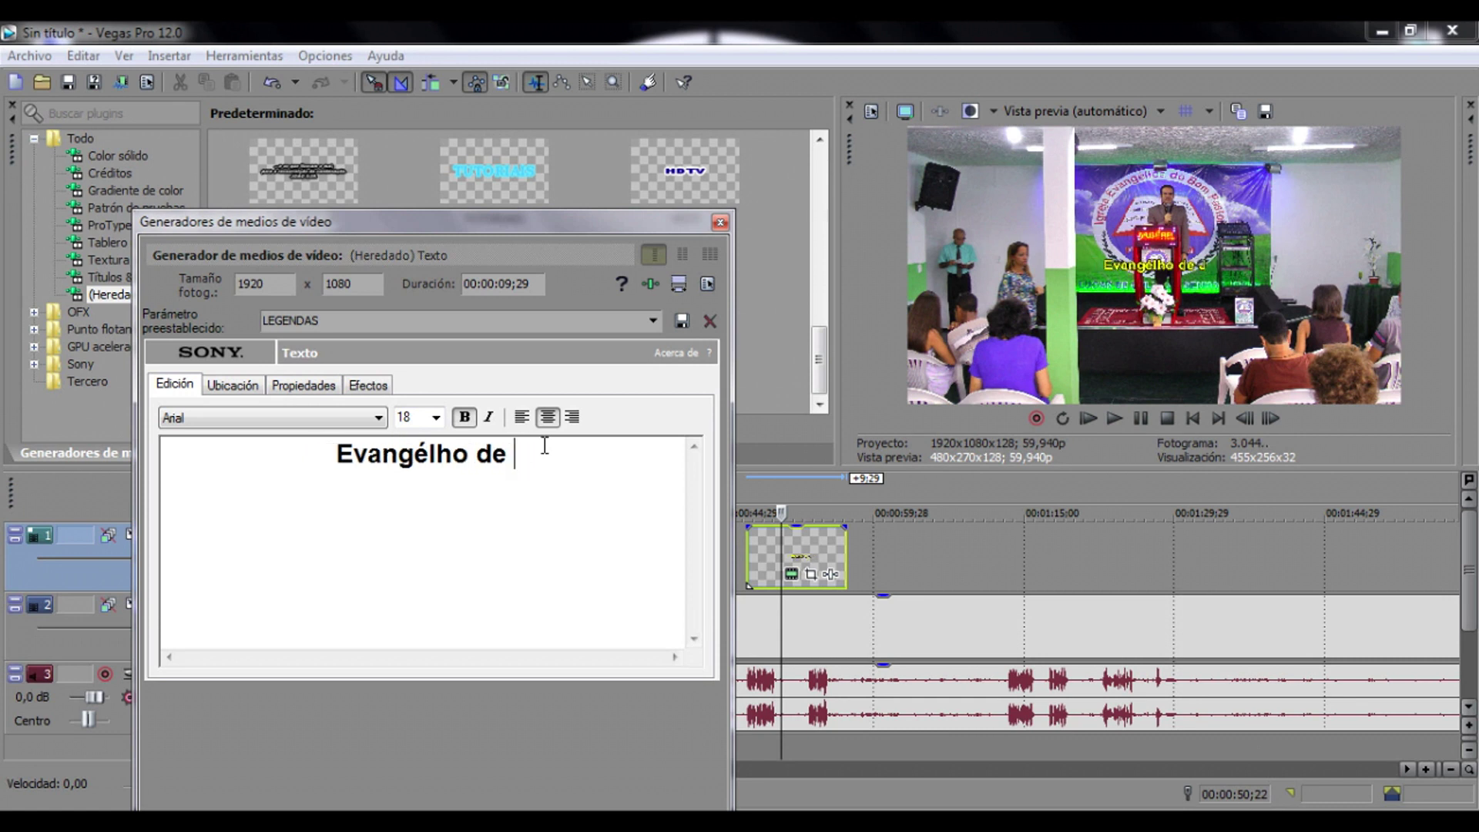
key("BackSpace")
key("BackSpace")
key("BackSpace")
key("BackSpace")
key("BackSpace")
key("BackSpace")
key("BackSpace")
key("BackSpace")
key("BackSpace")
key("BackSpace")
key("BackSpace")
key("BackSpace")
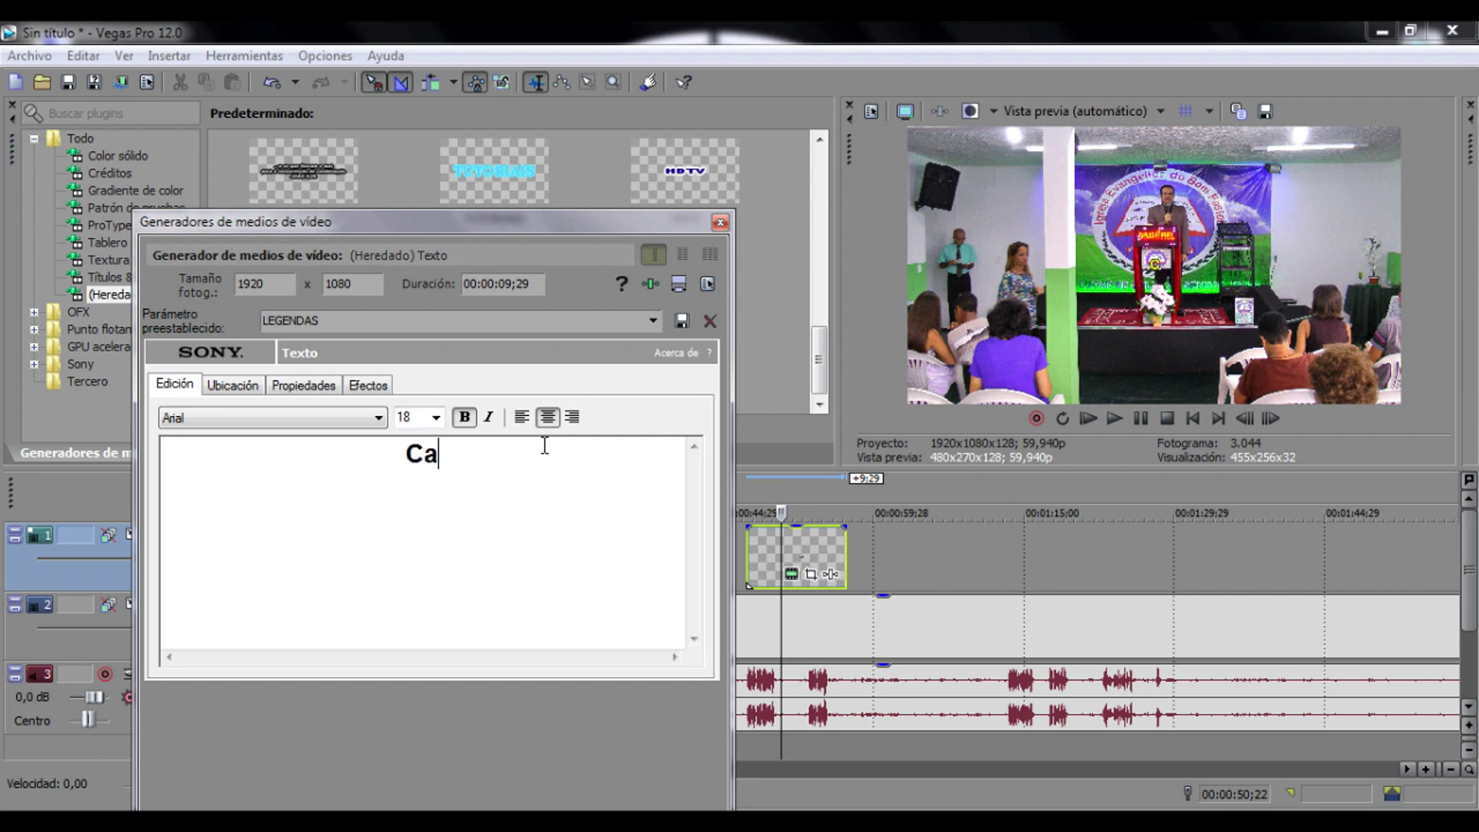
type("pí")
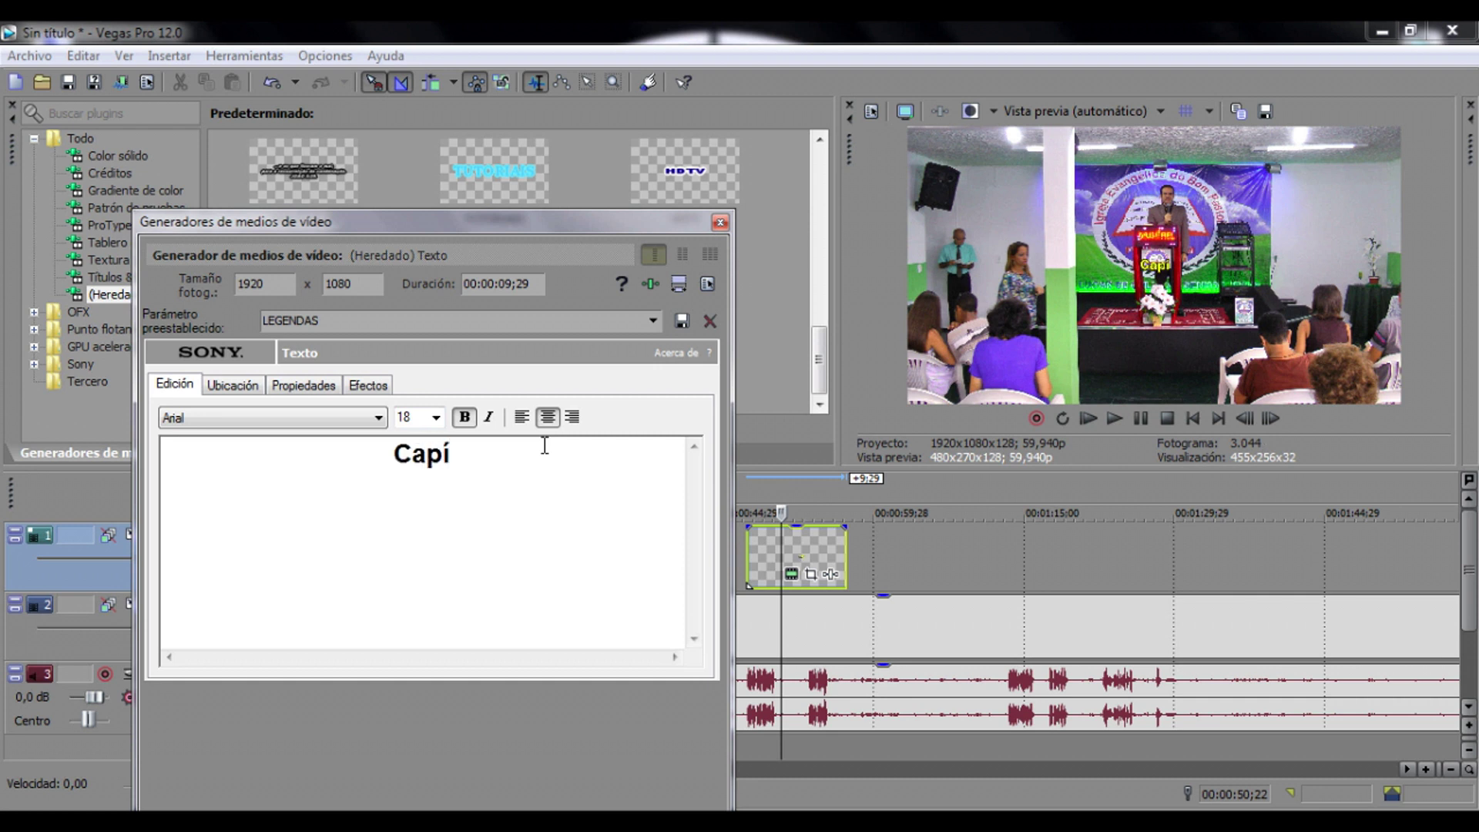
type("tulo ")
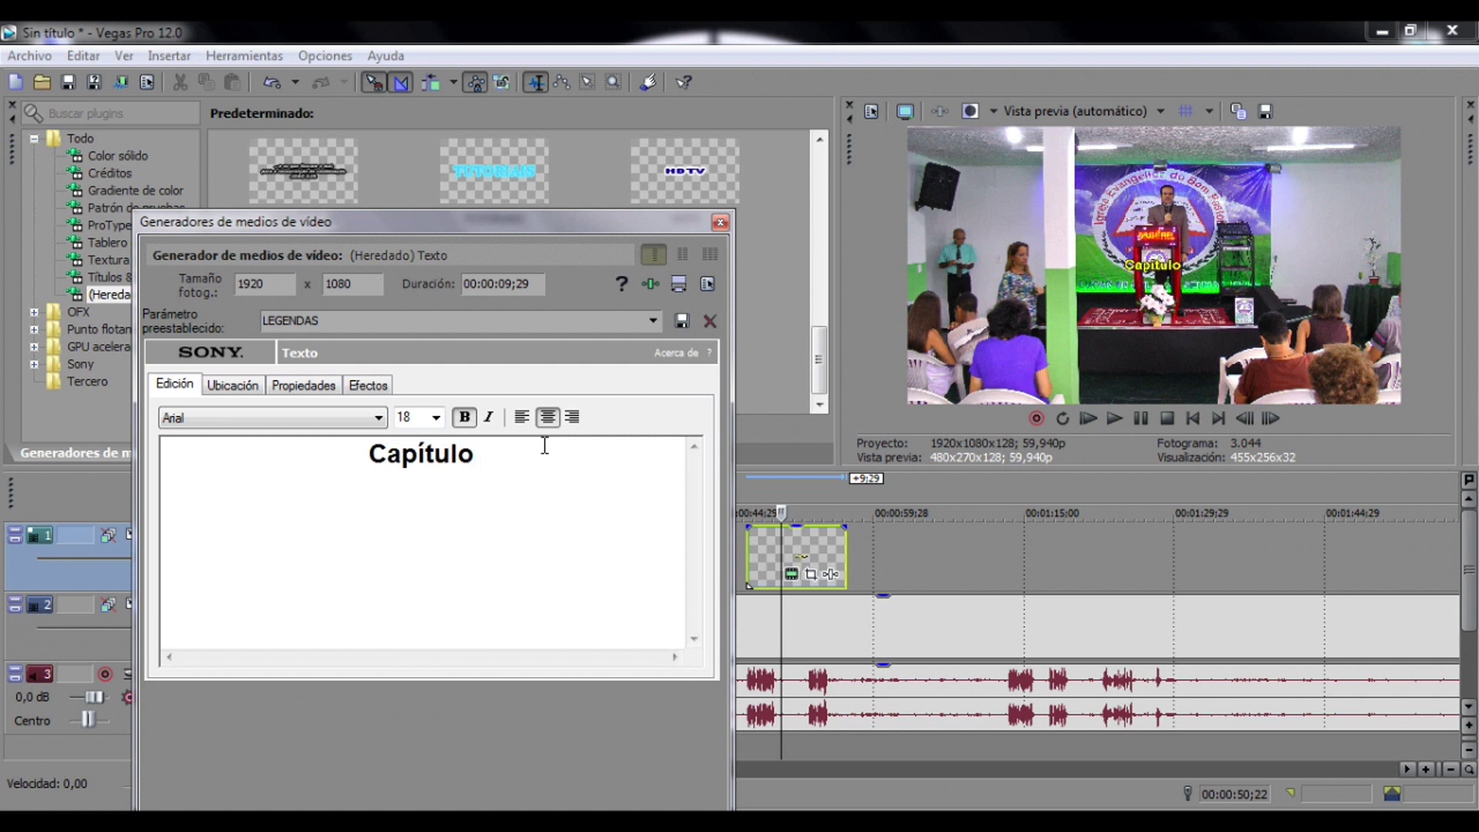
type("14")
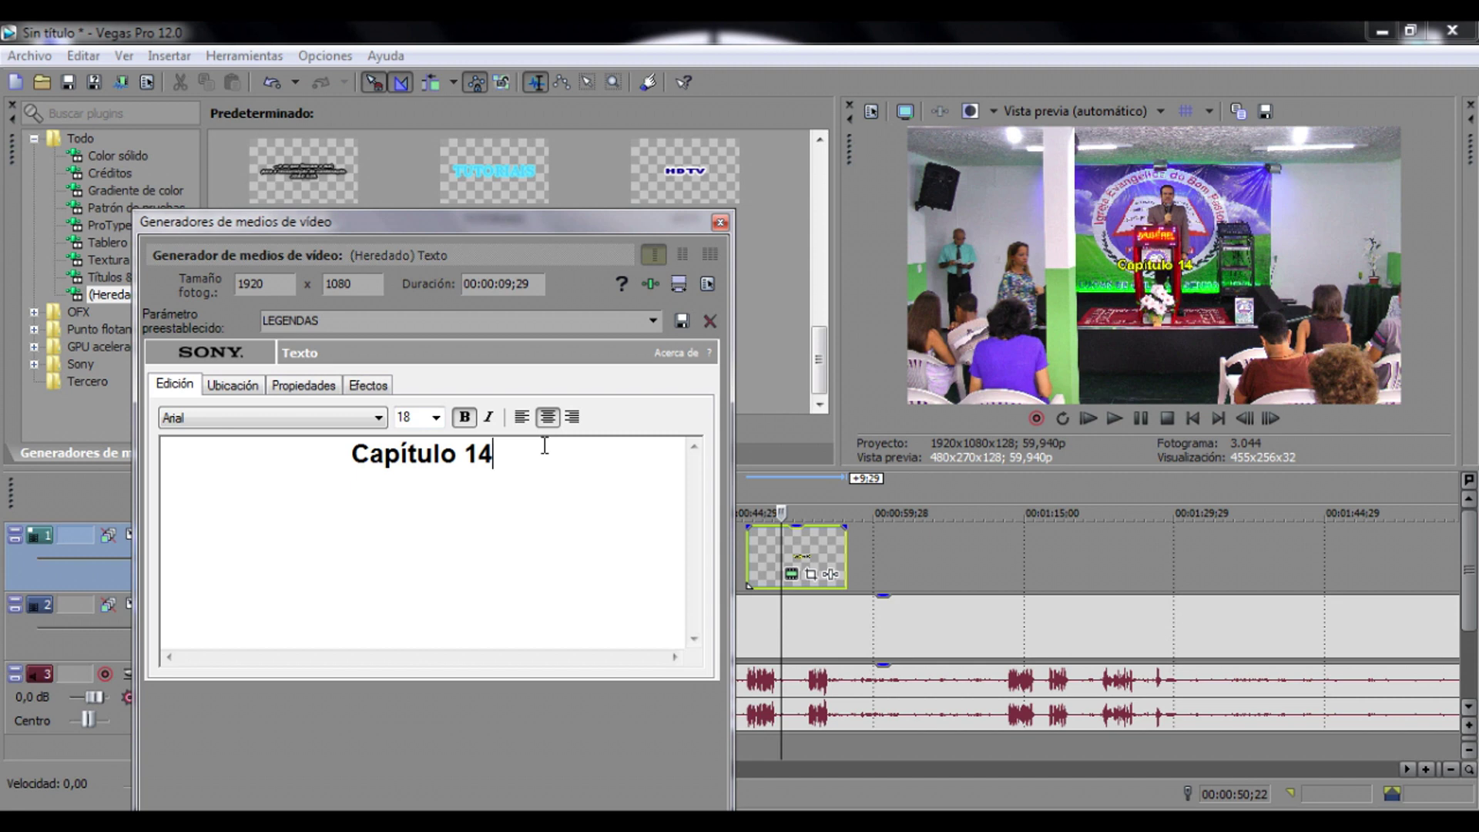
key("BackSpace")
type("2")
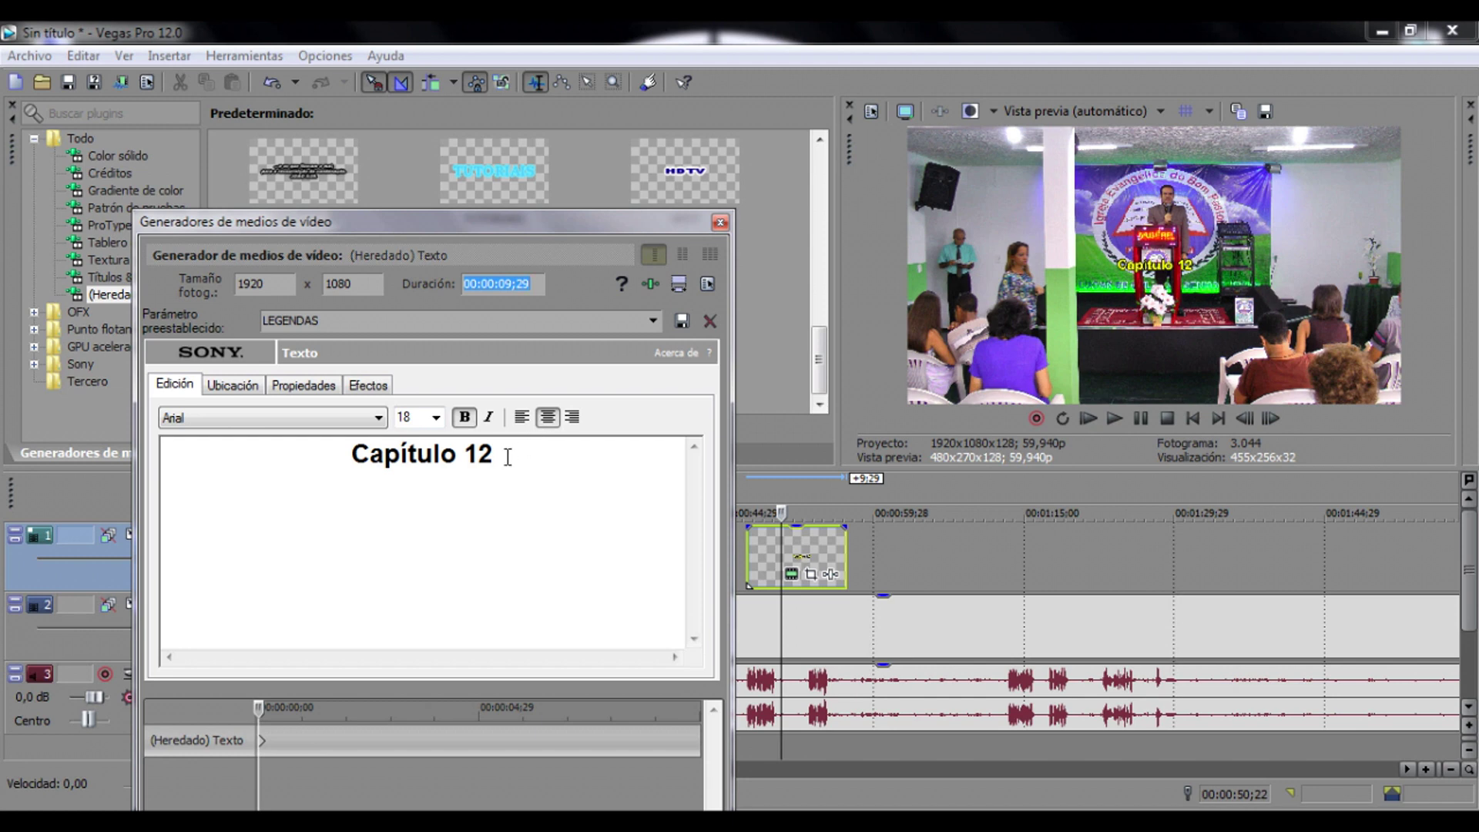
left_click(508, 457)
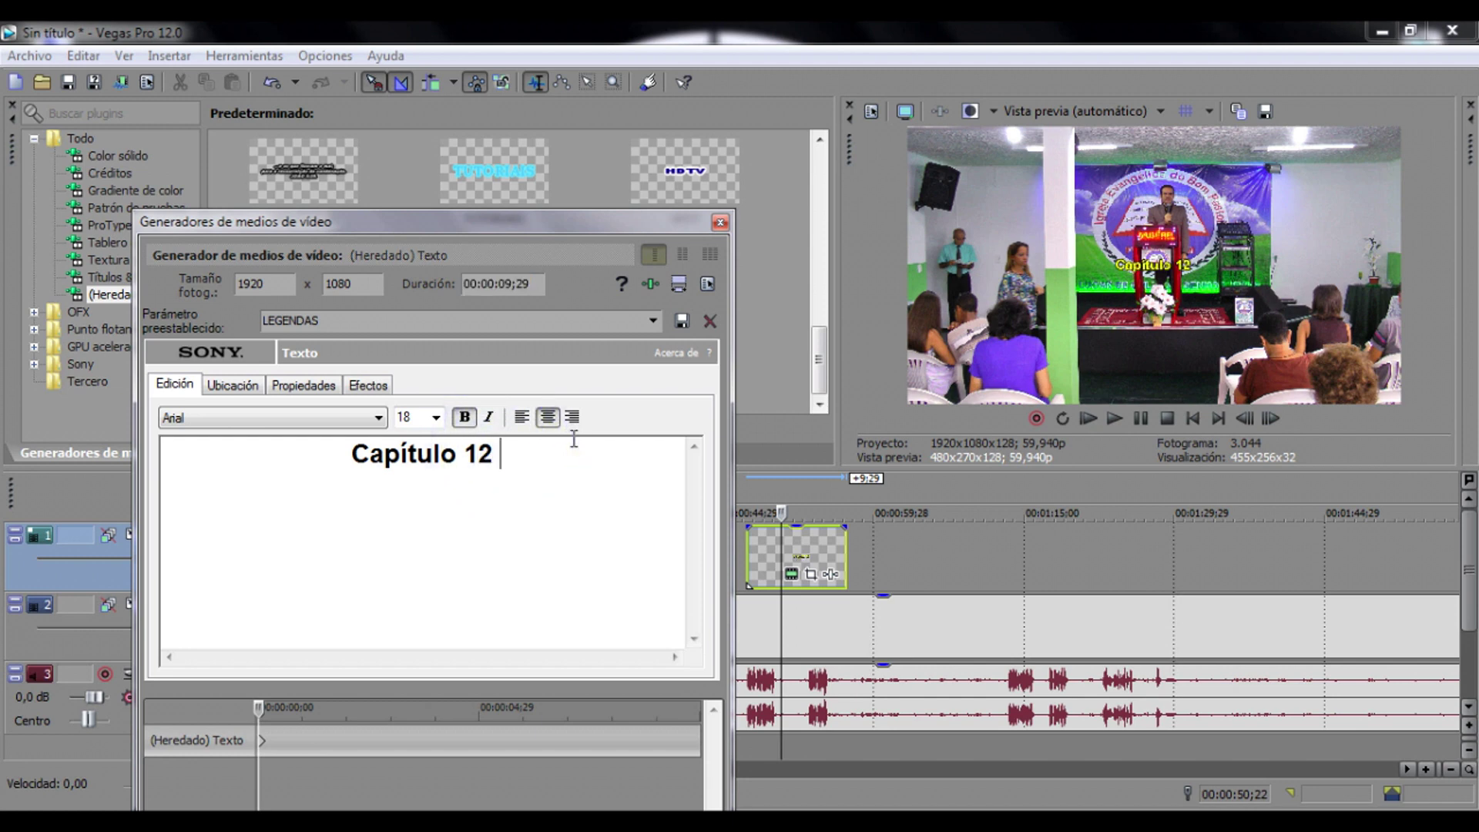
type("ver")
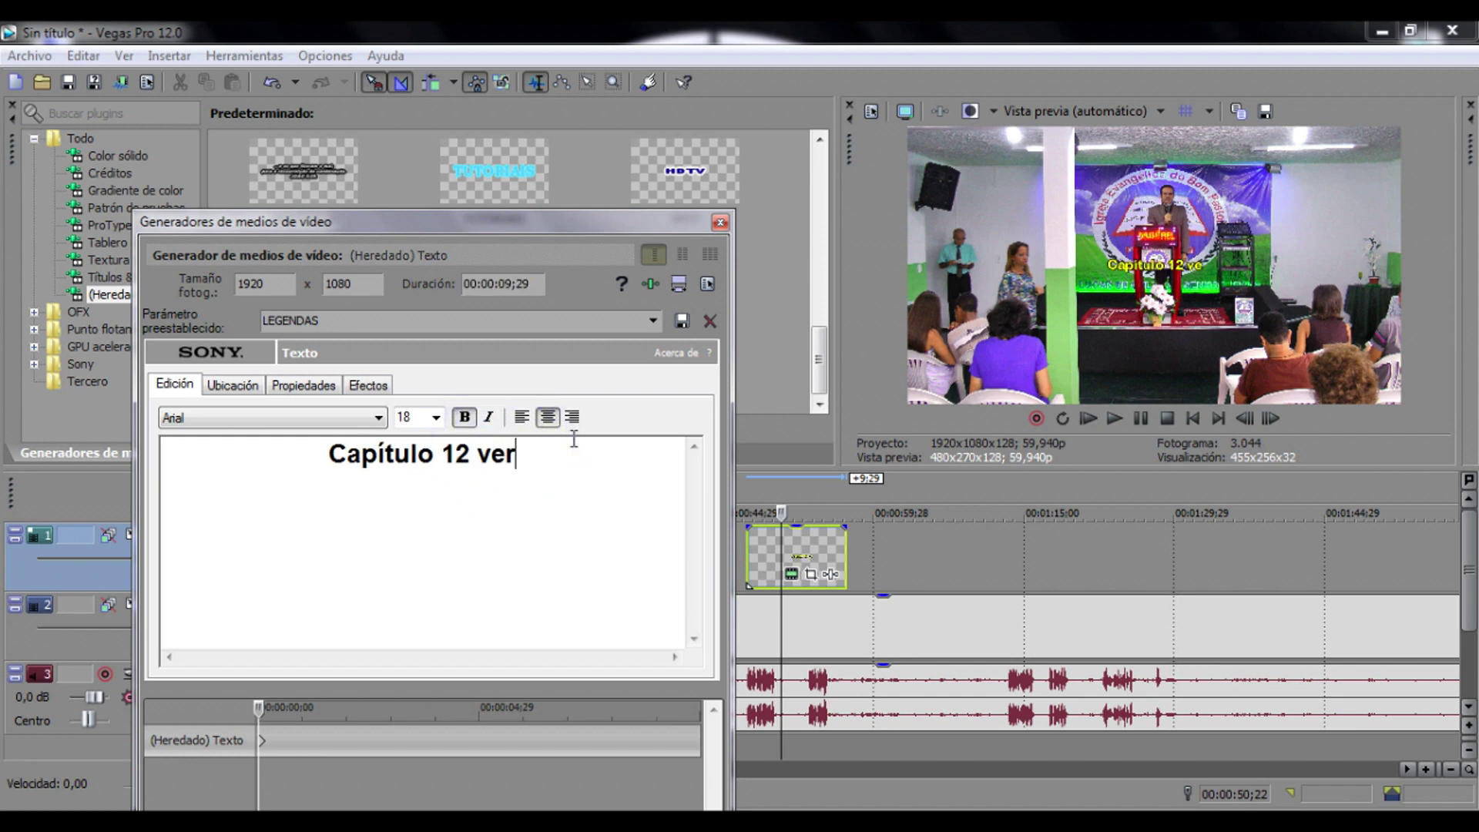
type("sí")
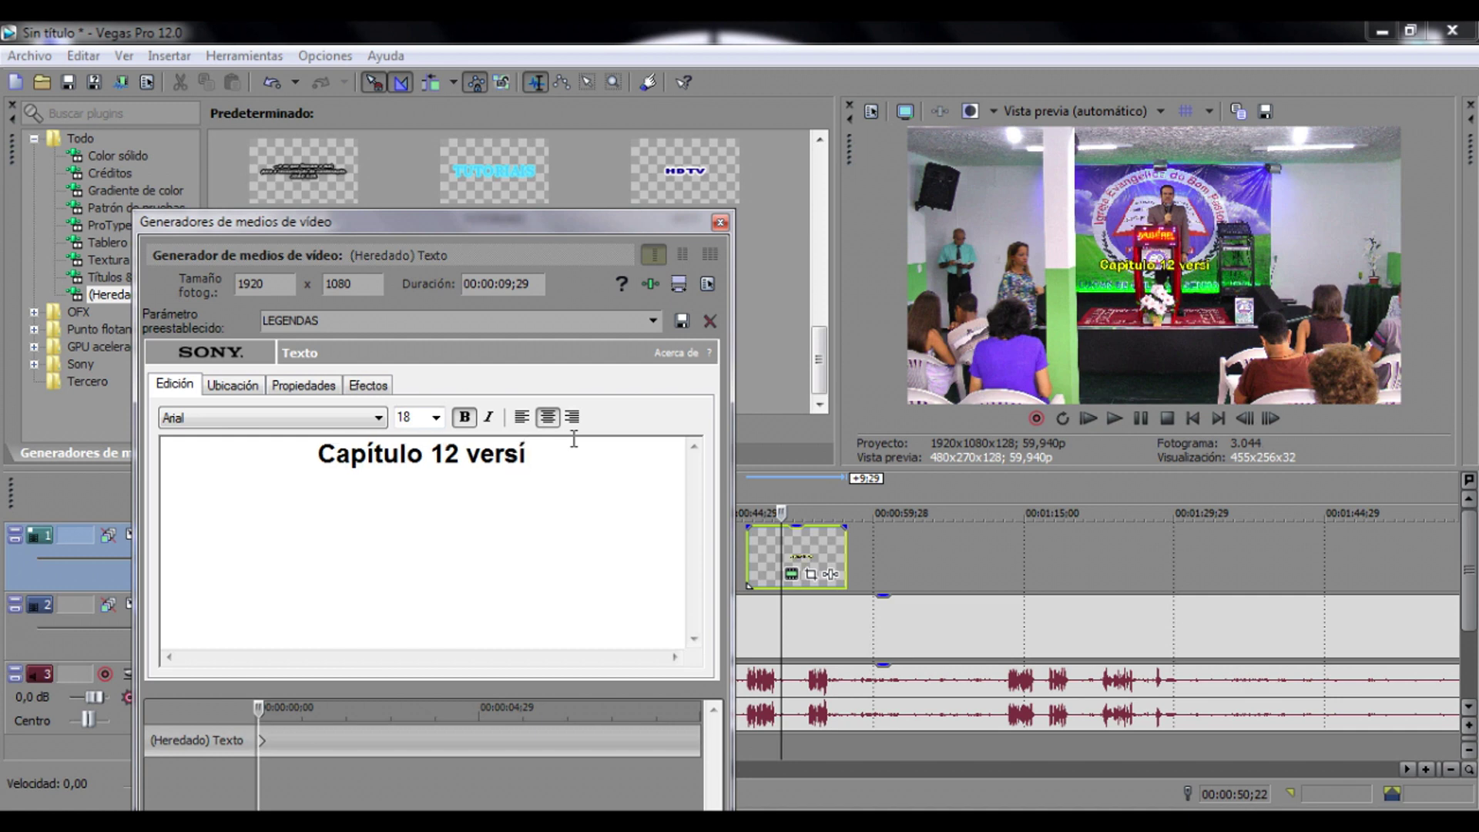
type("culo")
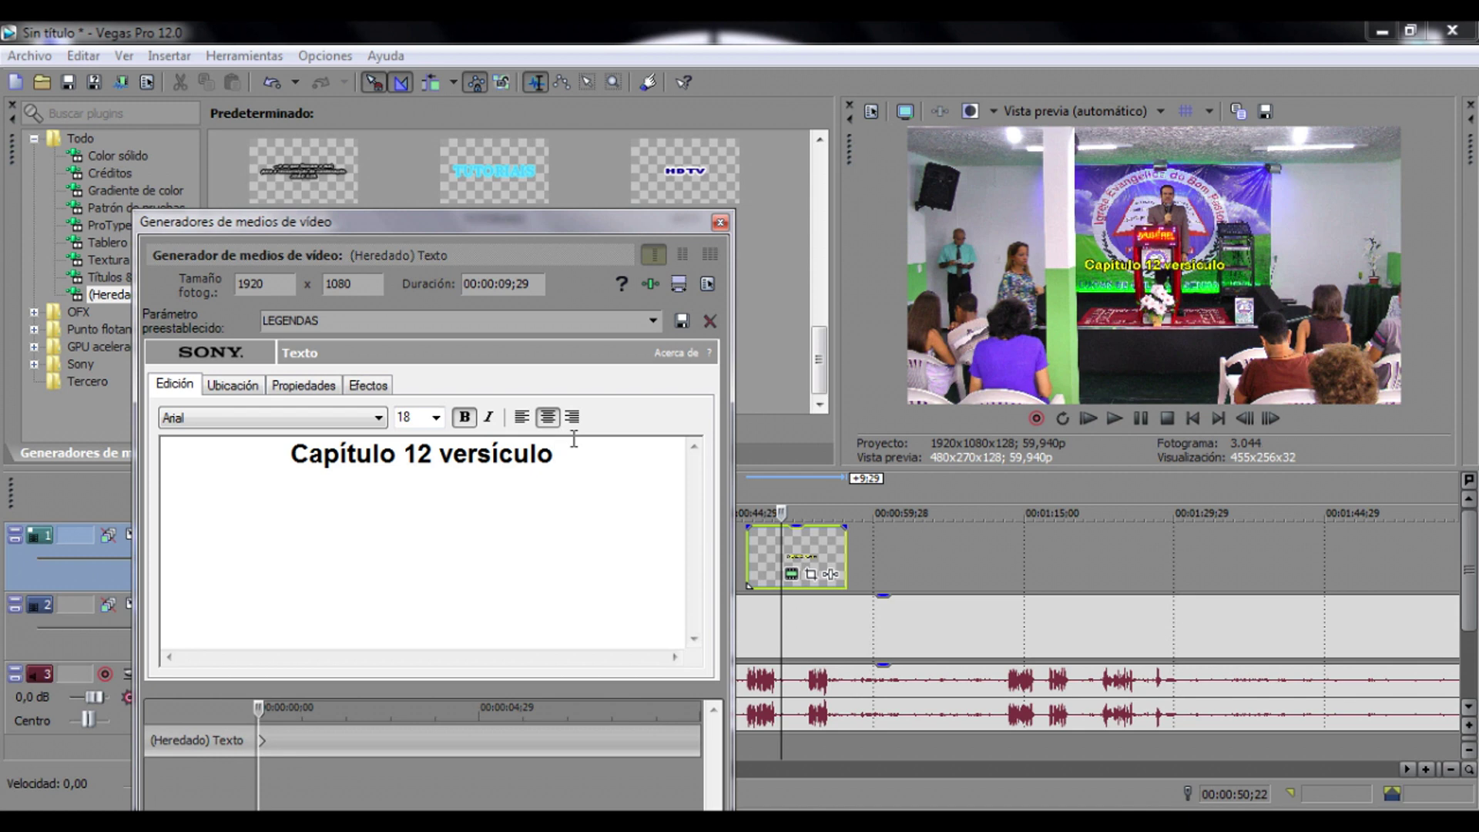
type(" 14")
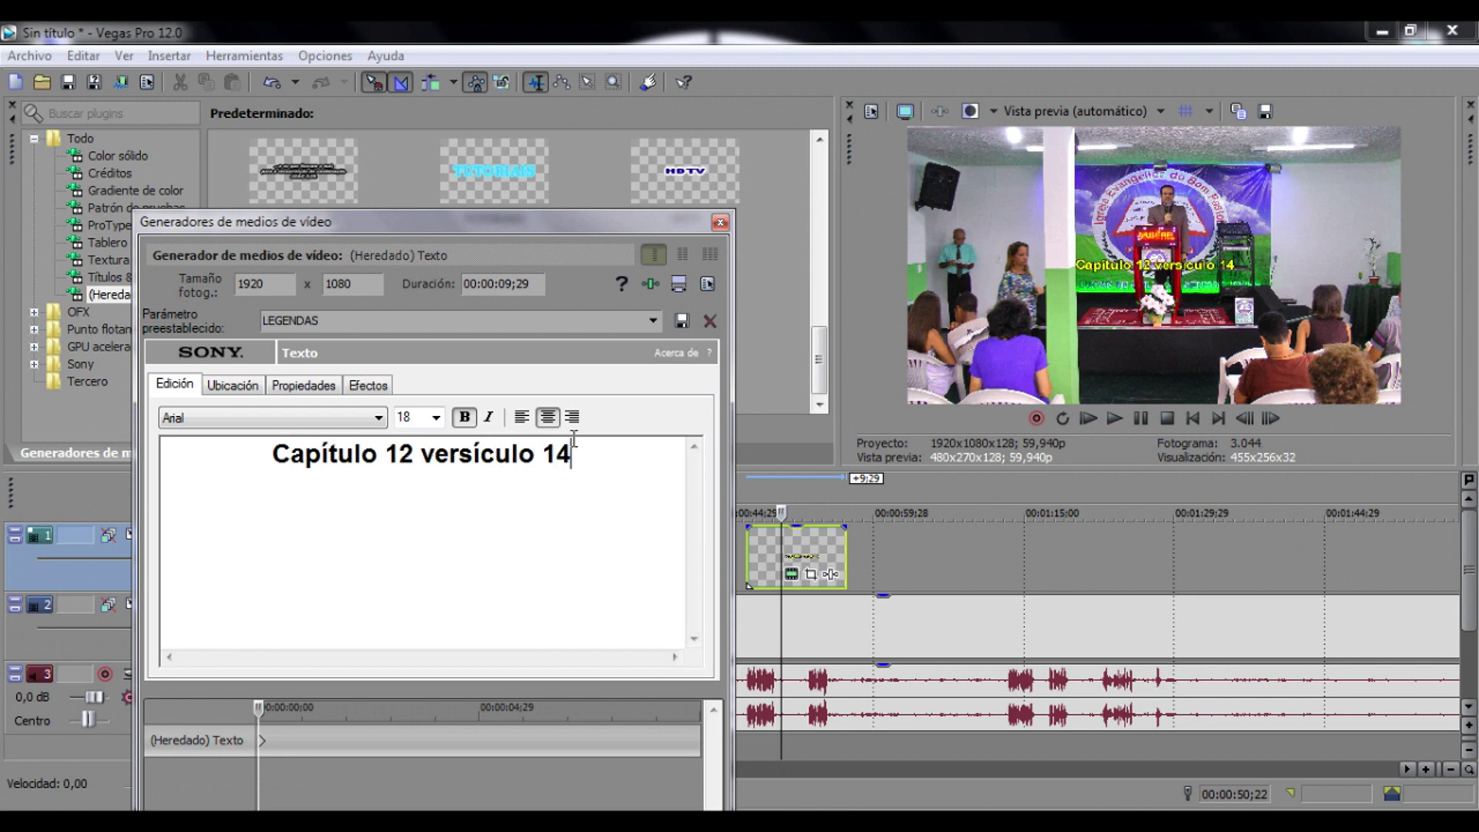
left_click(720, 222)
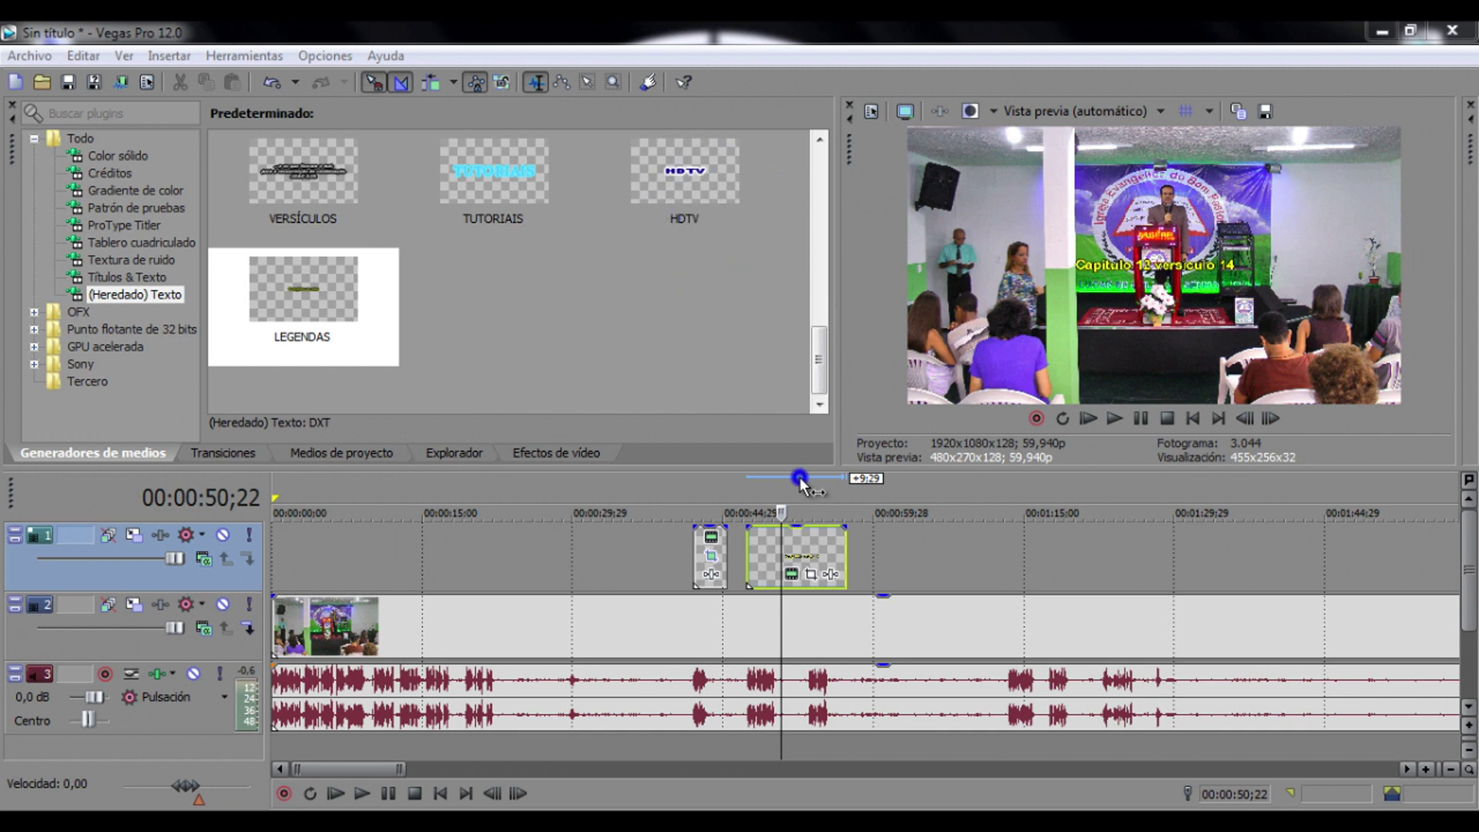
- Save the first title's event Pan/Crop position as a preset named legendas
left_click(794, 496)
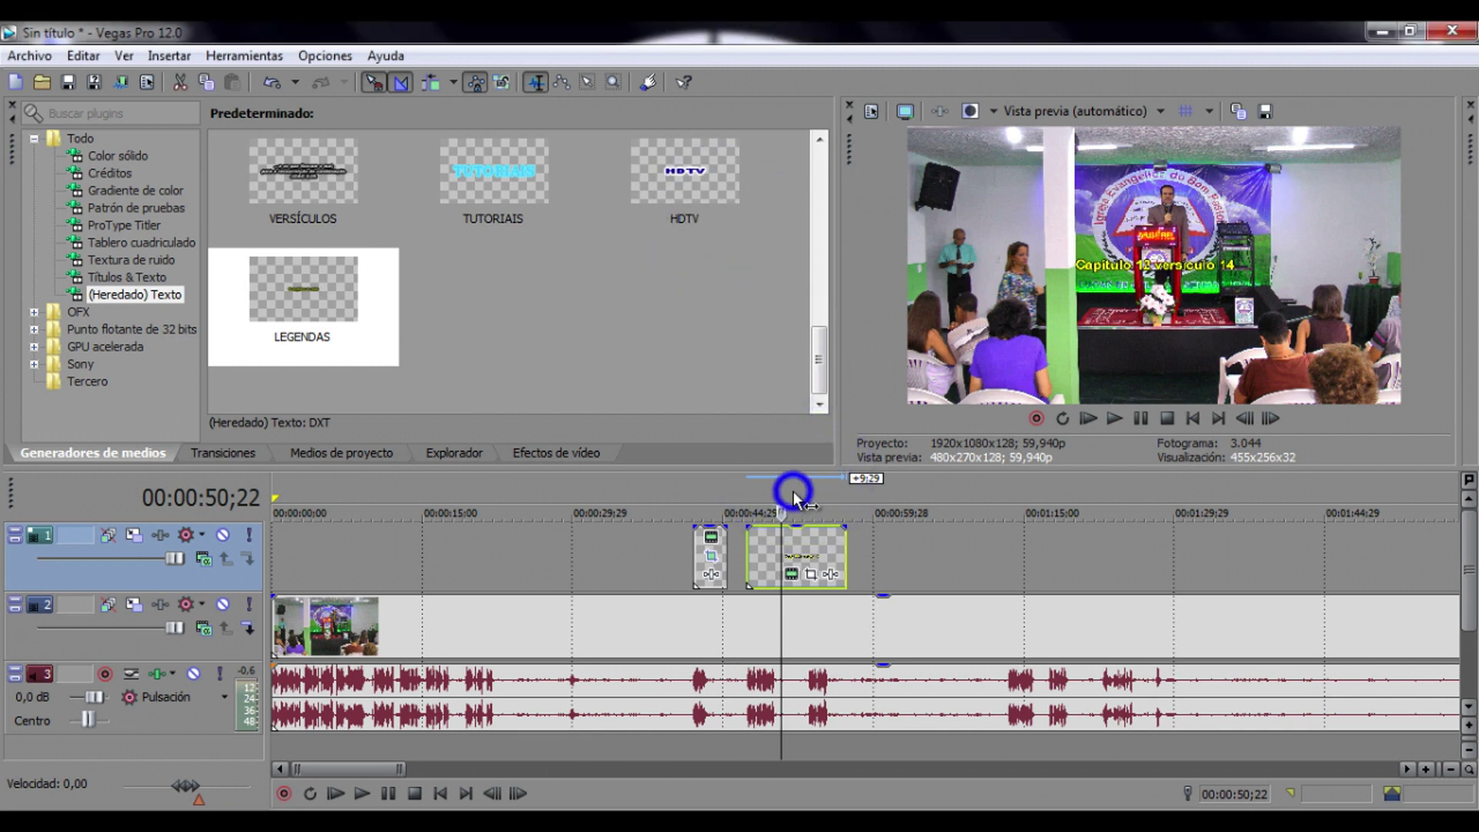
left_click(712, 557)
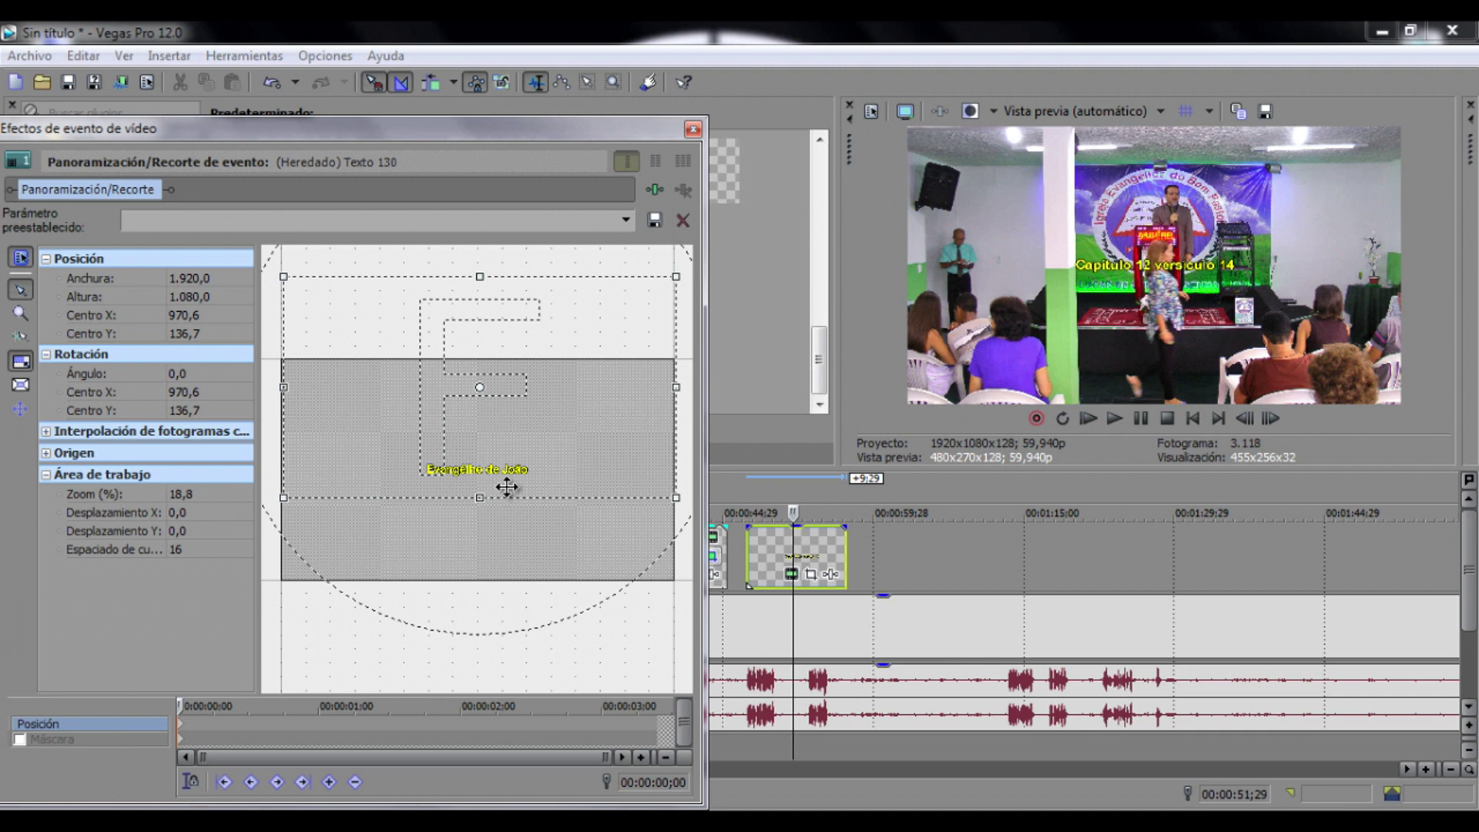
left_click(141, 220)
left_click(654, 220)
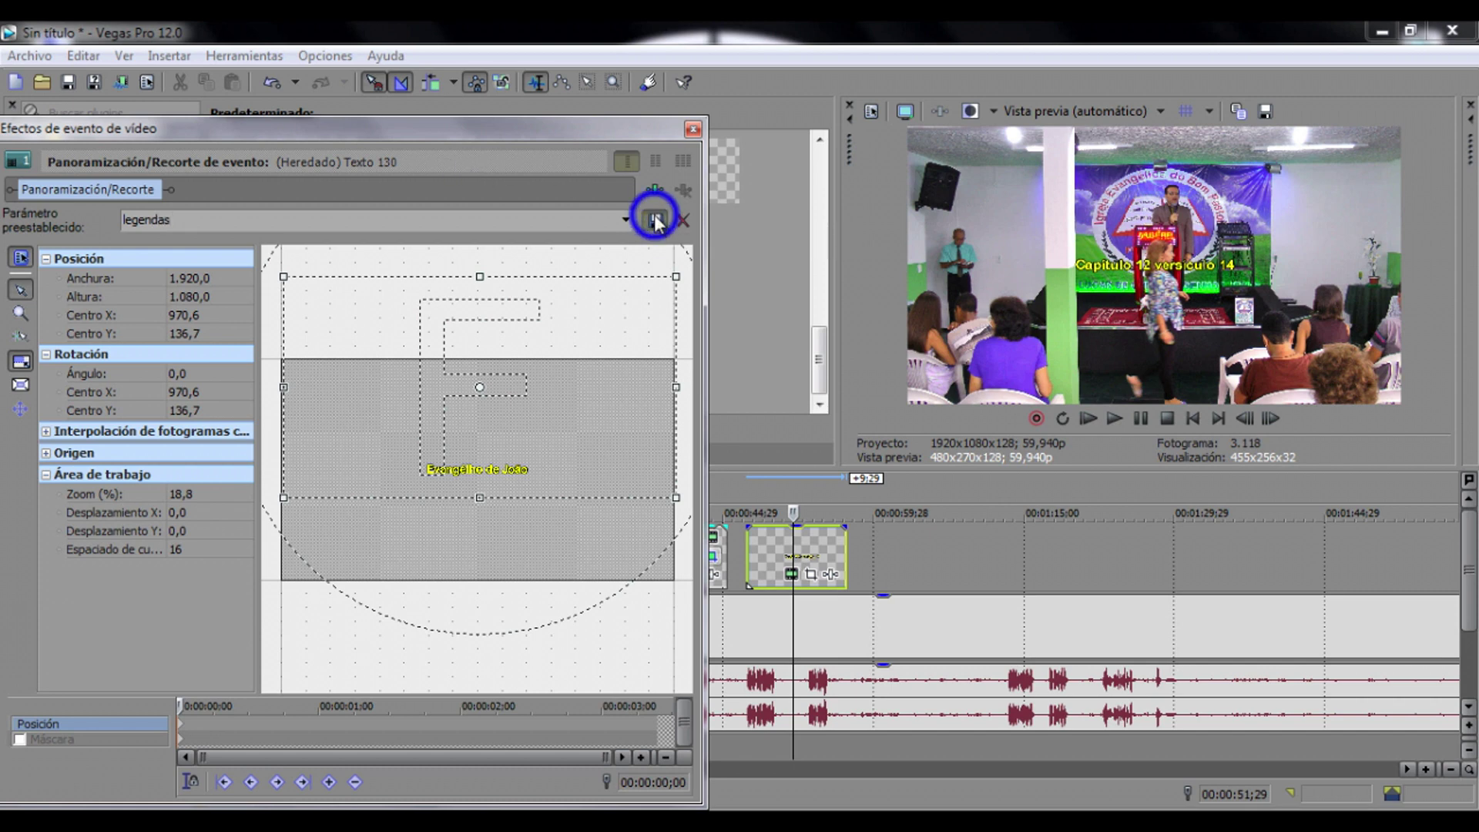
left_click(693, 130)
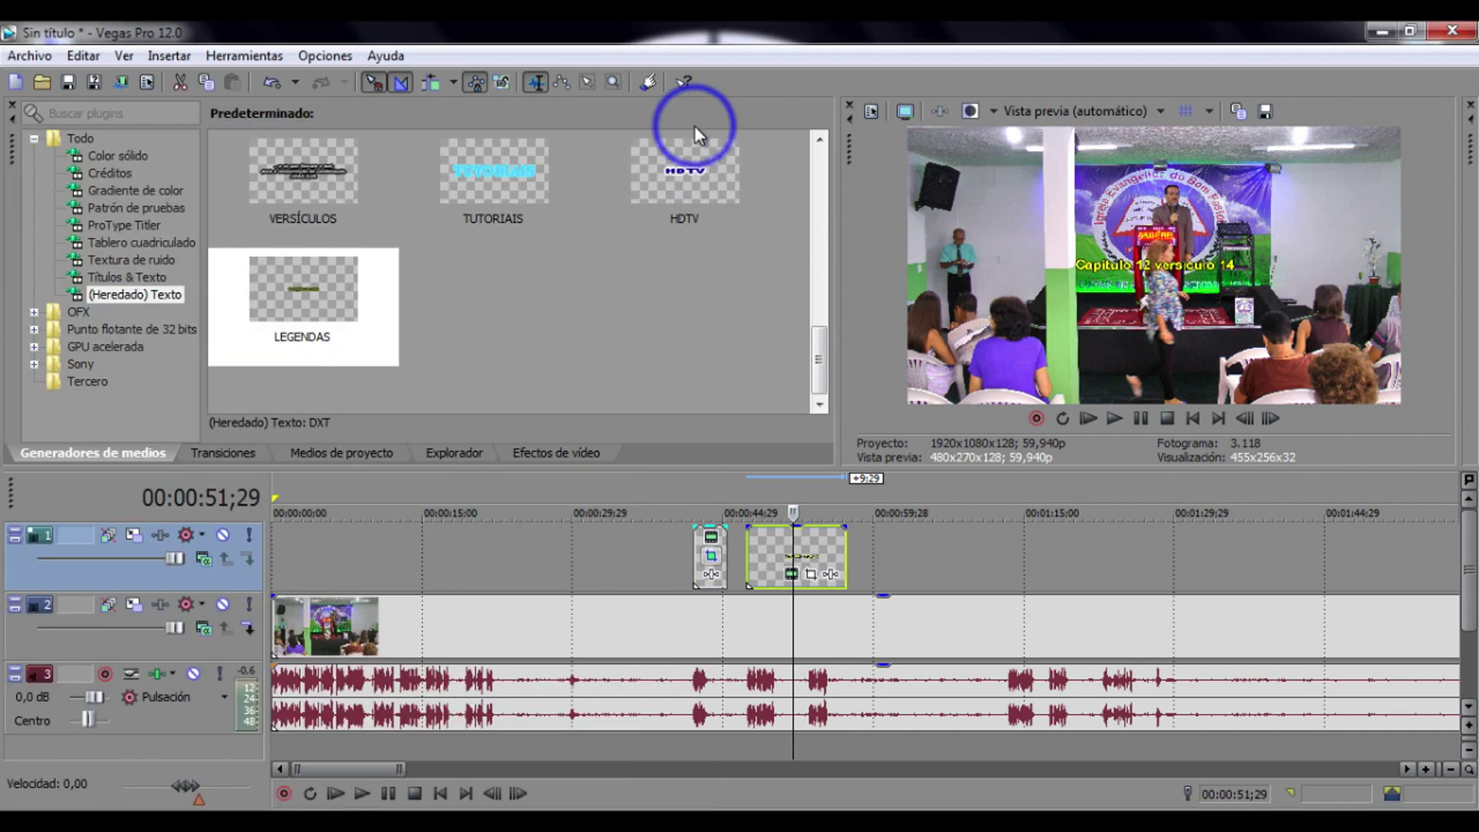
- Apply the saved legendas Pan/Crop preset to the second title
left_click(810, 574)
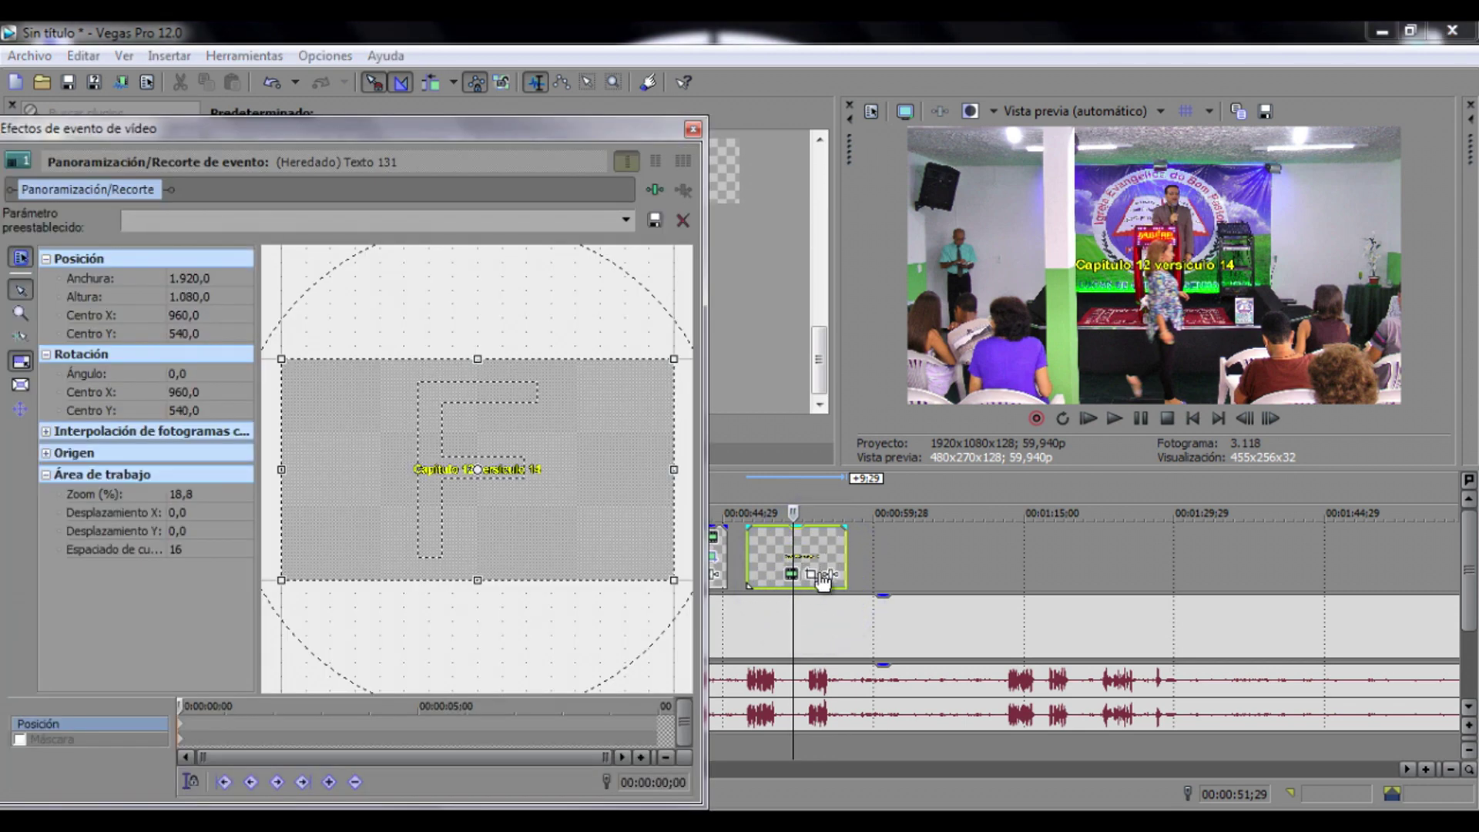
left_click(624, 223)
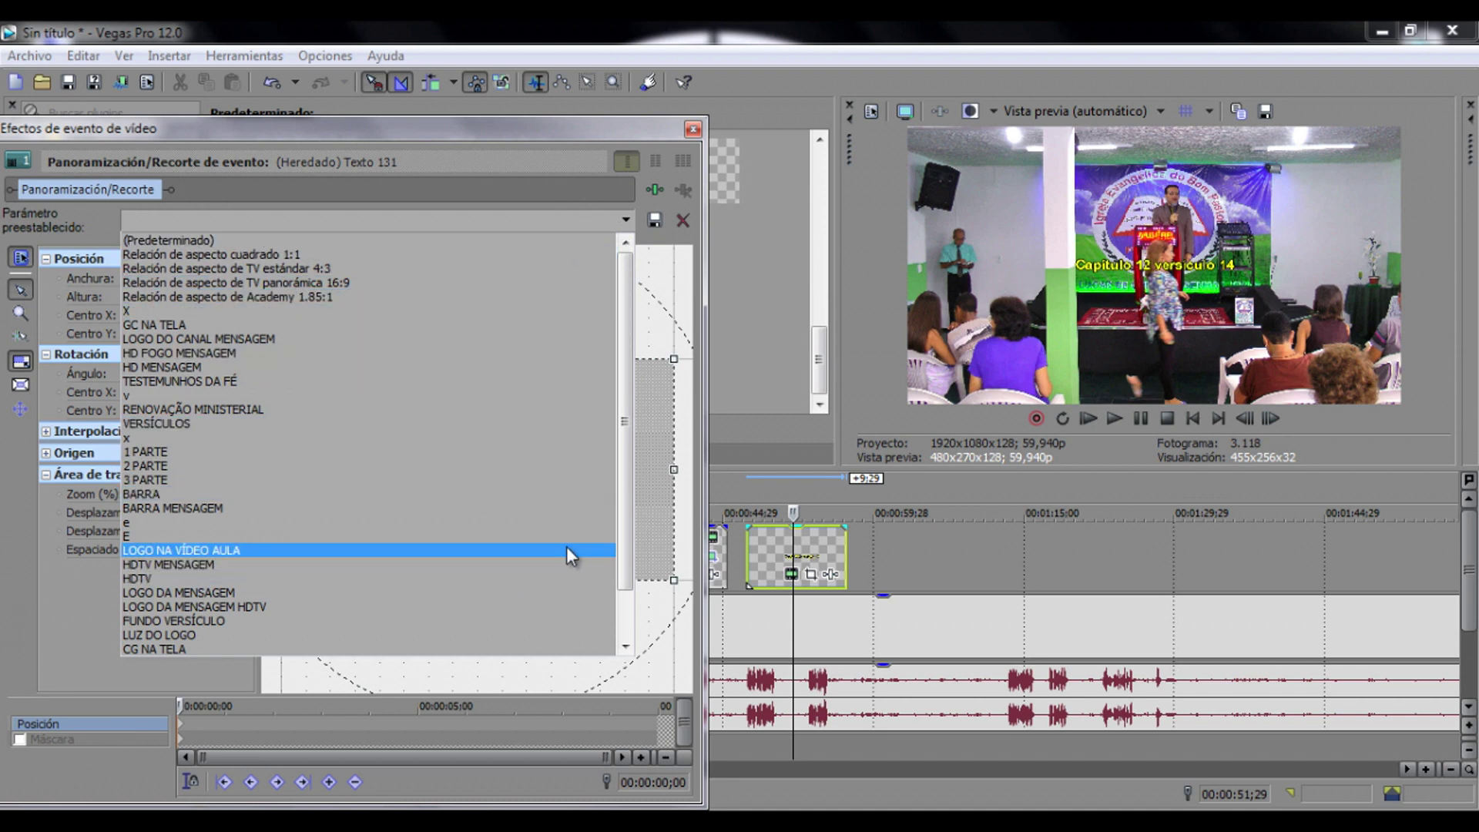
left_click(627, 558)
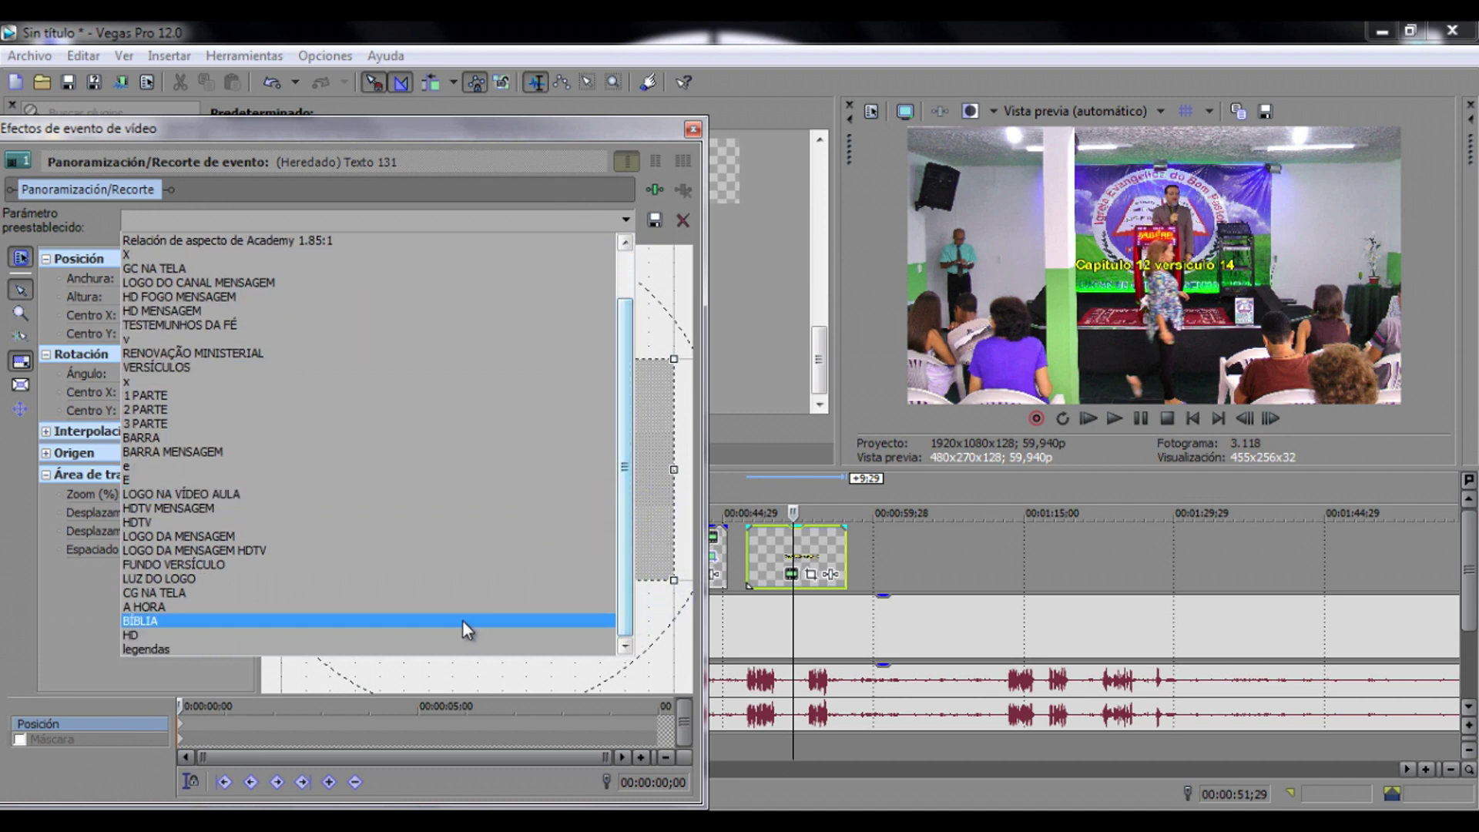
left_click(394, 650)
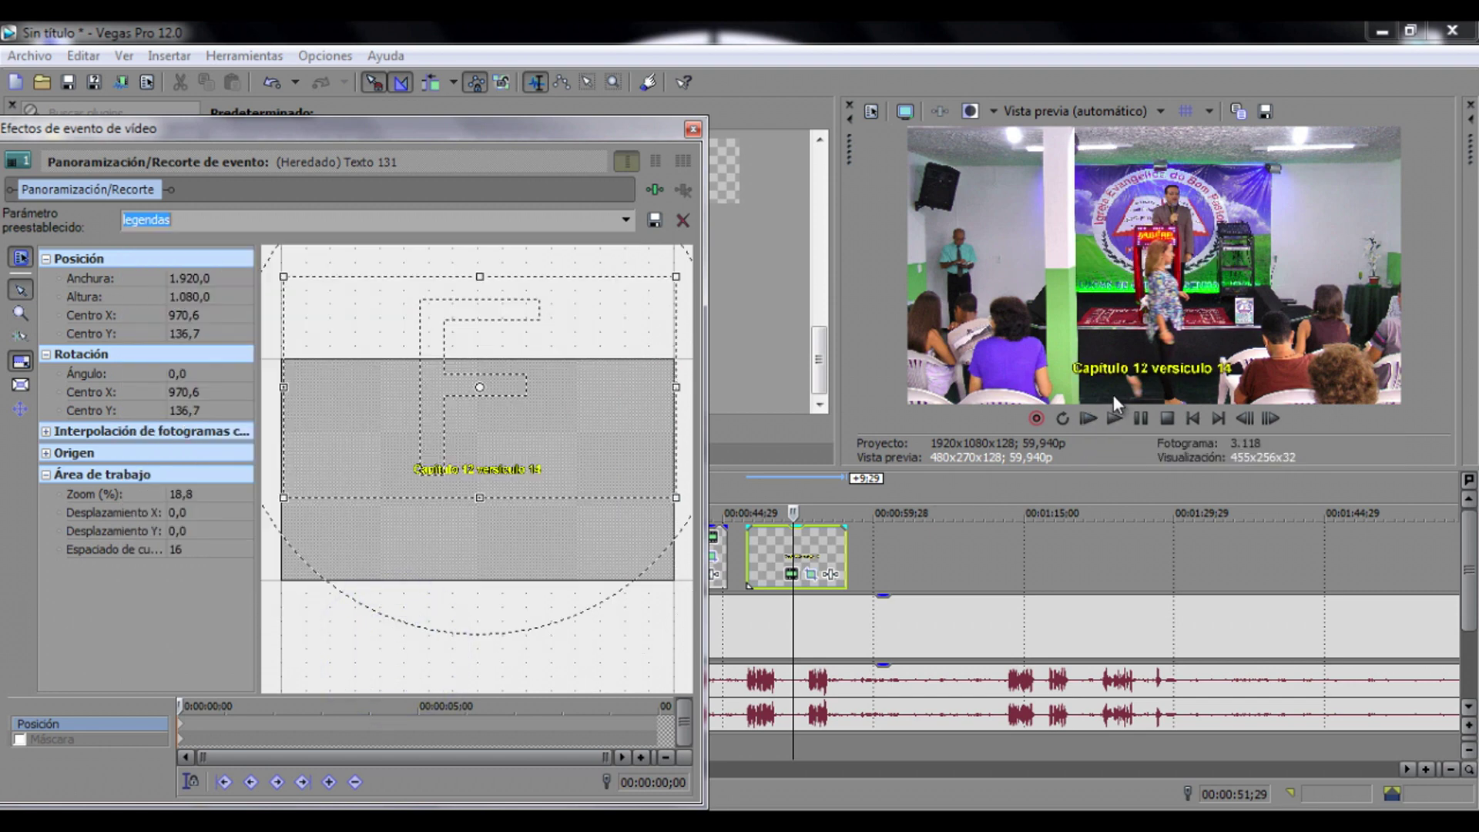
left_click(692, 131)
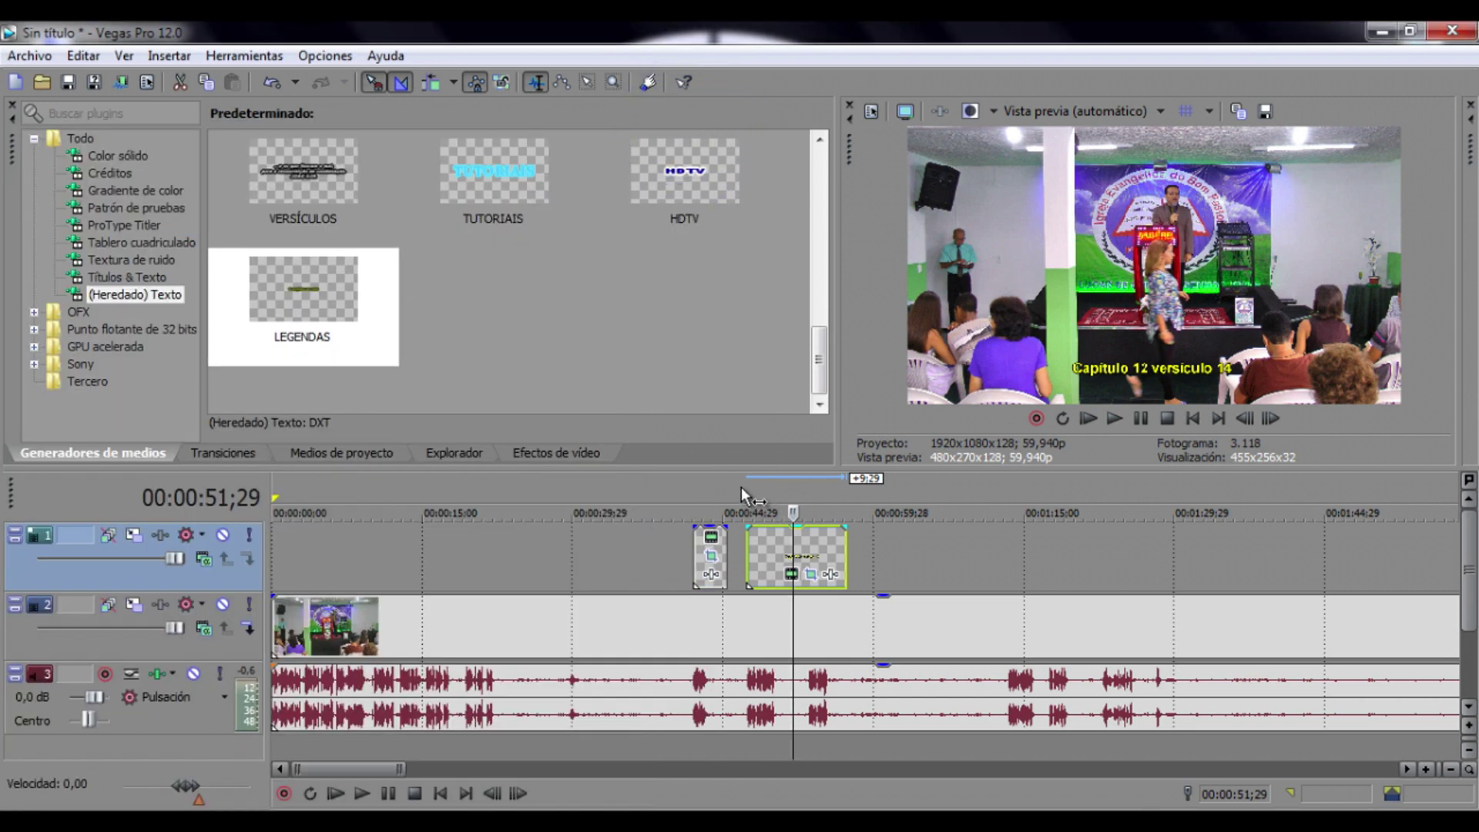
- Shorten the second title's end by 6:04 and play from 00:00:40;09 to check both titles, enlarging the video preview slightly
left_click(676, 483)
left_click_drag(830, 556, 782, 551)
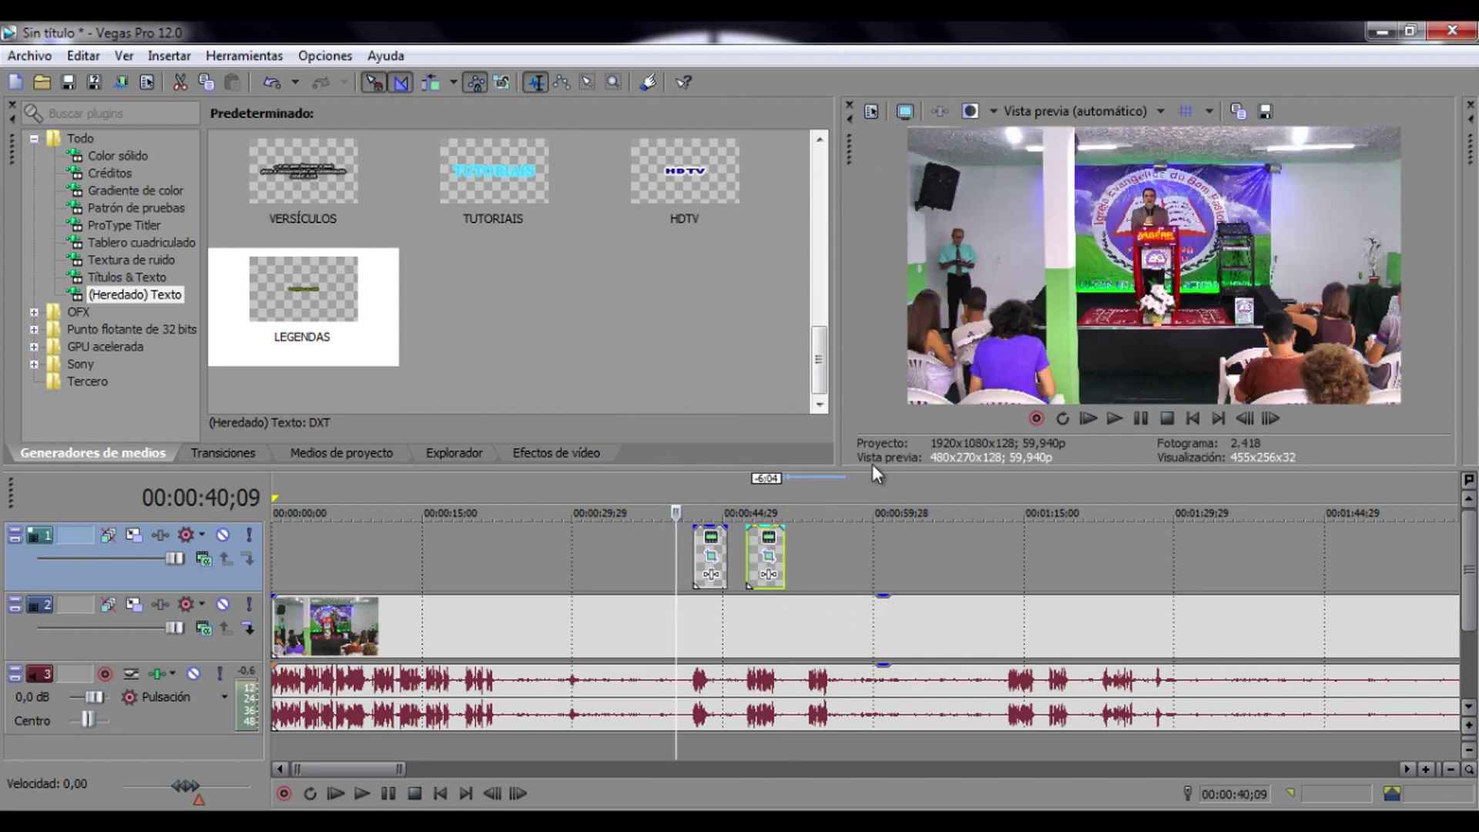
left_click(1114, 421)
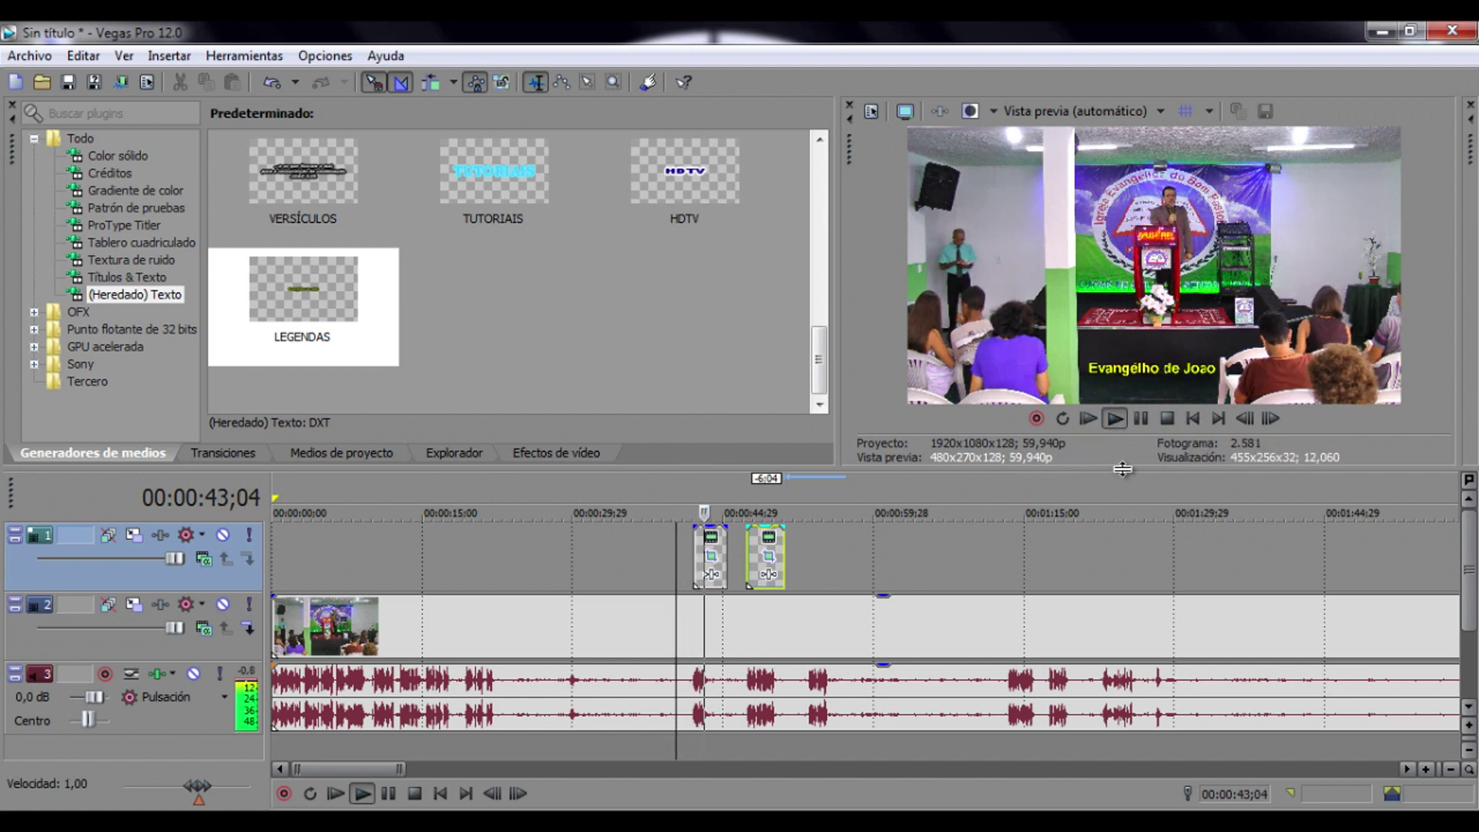
left_click(1121, 499)
left_click_drag(1122, 499, 1289, 585)
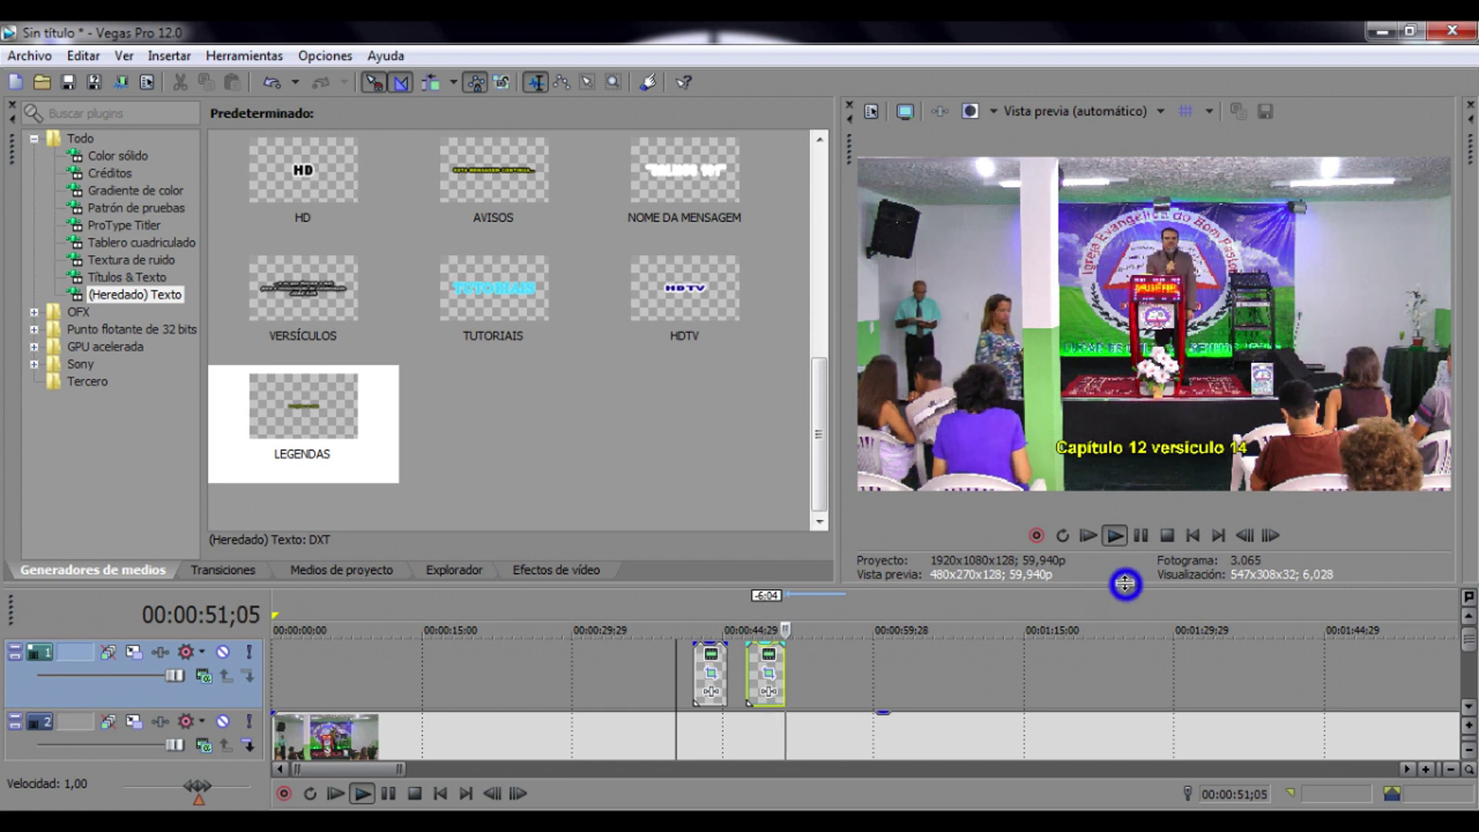
left_click_drag(1125, 586, 1117, 514)
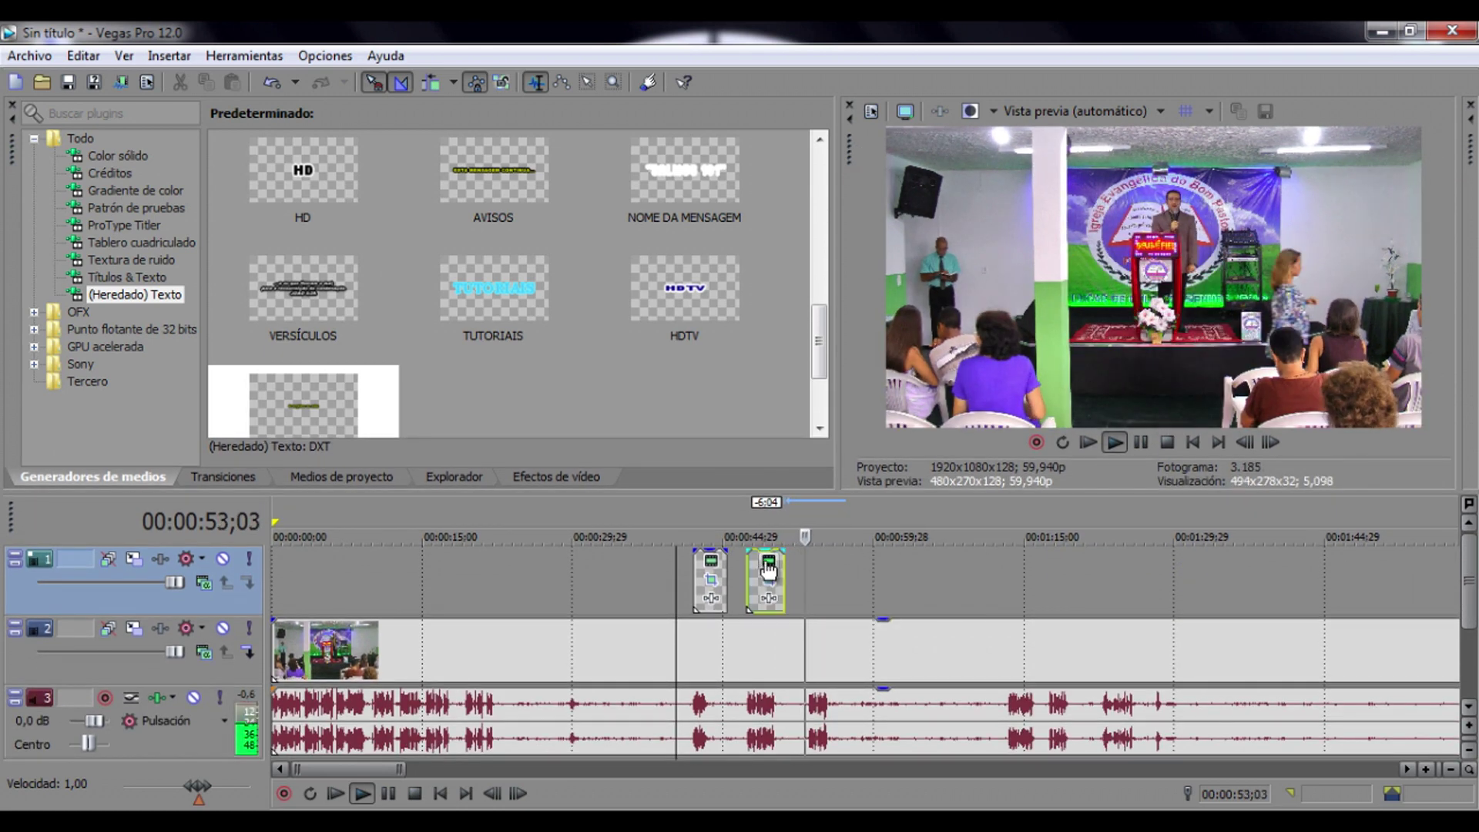
- Correct the second title's text to "Capítulo 14 versículo 12"
left_click(769, 562)
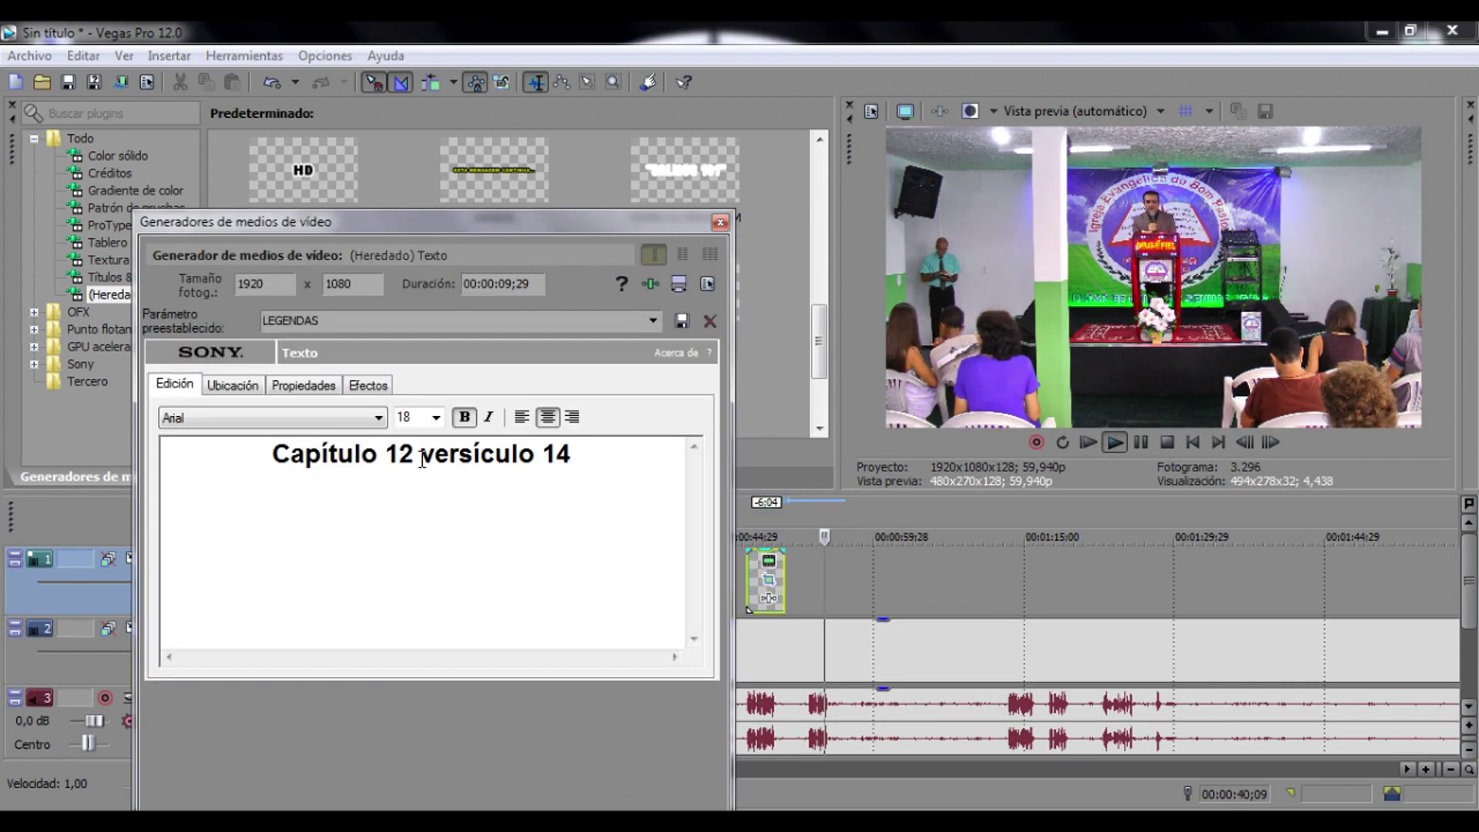
left_click(416, 454)
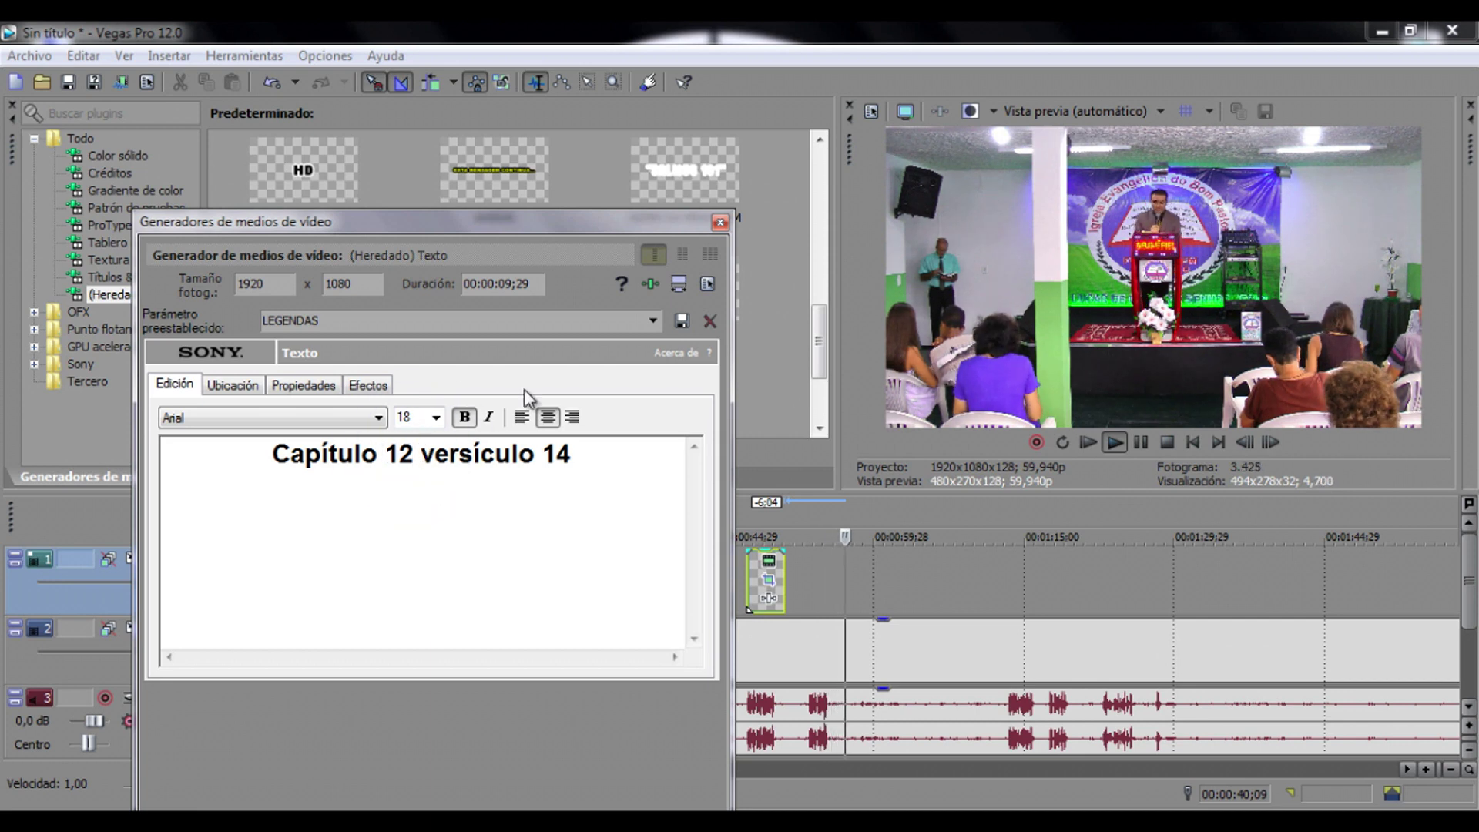
key("BackSpace")
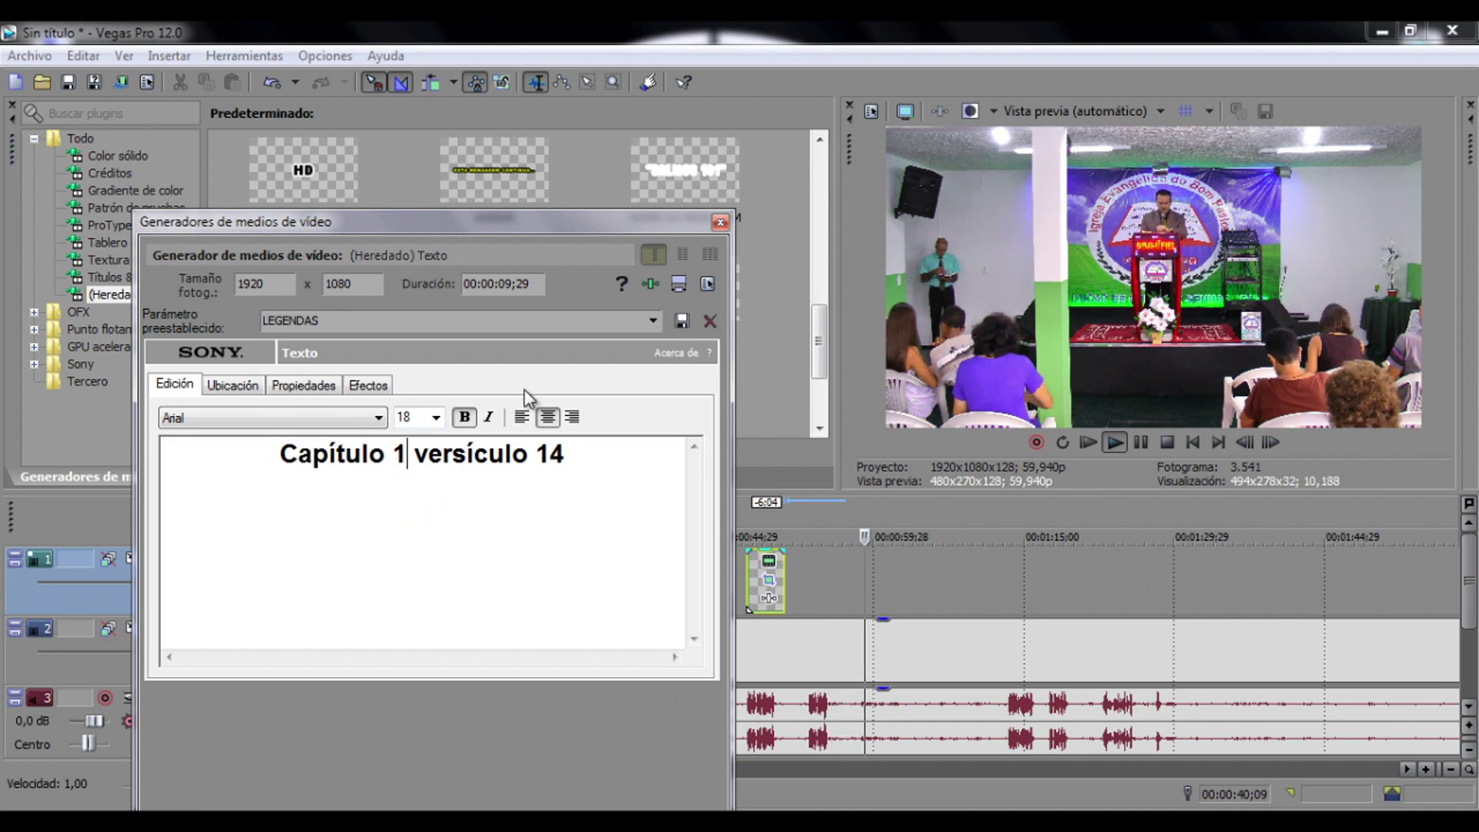
type("4")
key("Right")
key("Right")
key("Right")
key("Right")
key("Right")
key("Right")
key("Right")
key("Right")
key("Right")
key("Right")
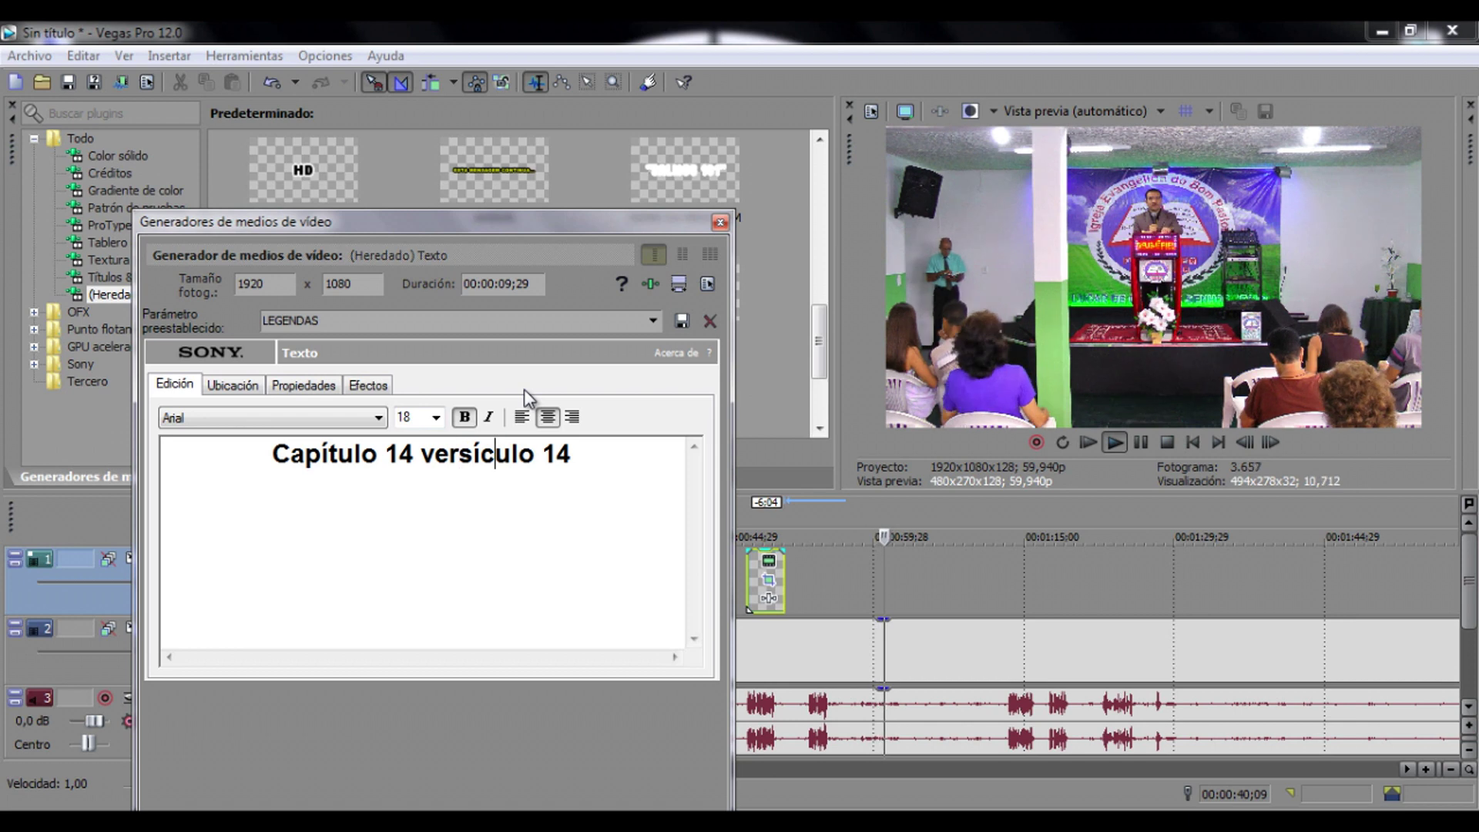
key("Right")
key("Right")
key("Right")
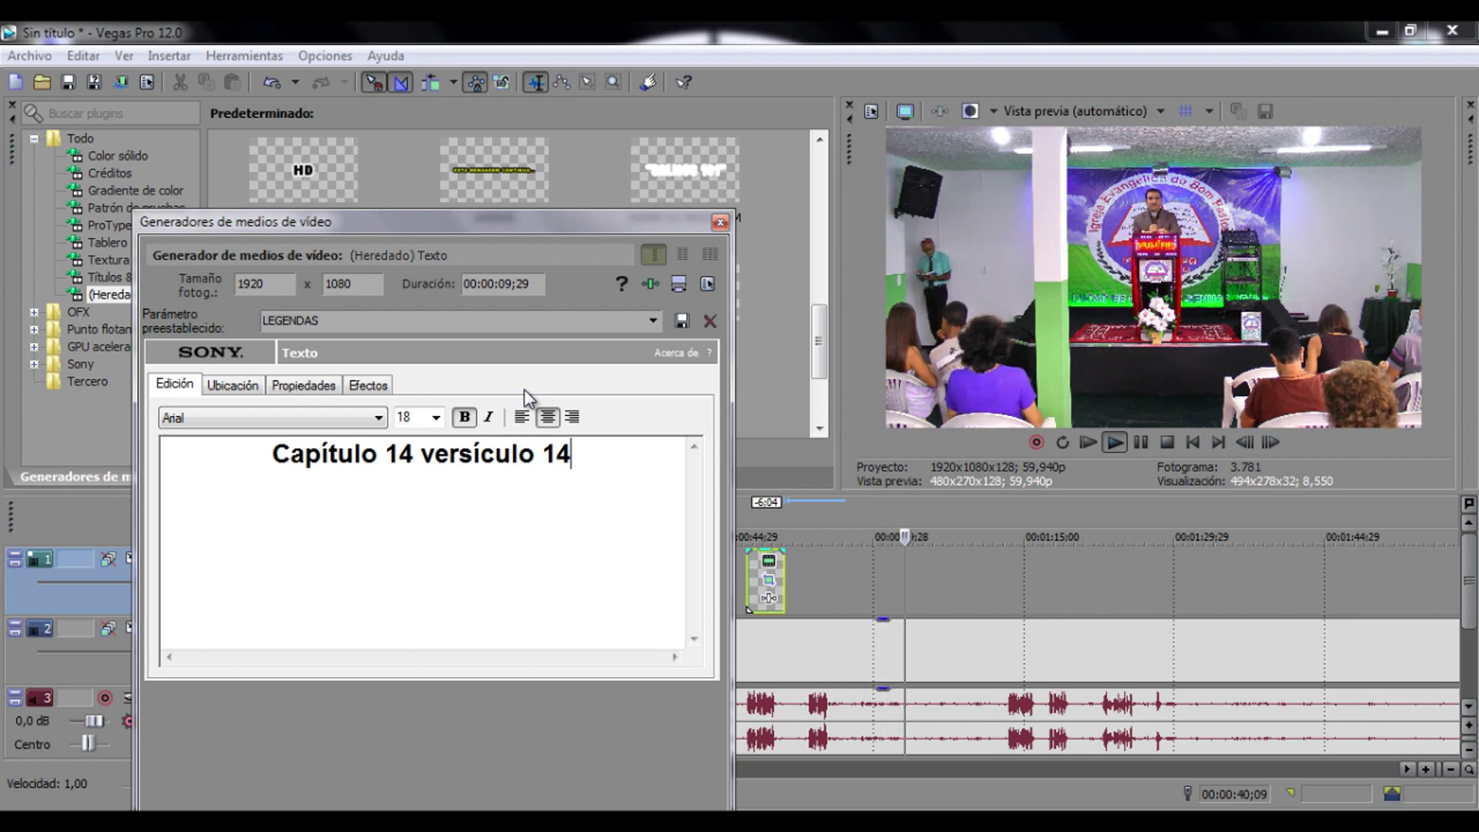
key("BackSpace")
type("2")
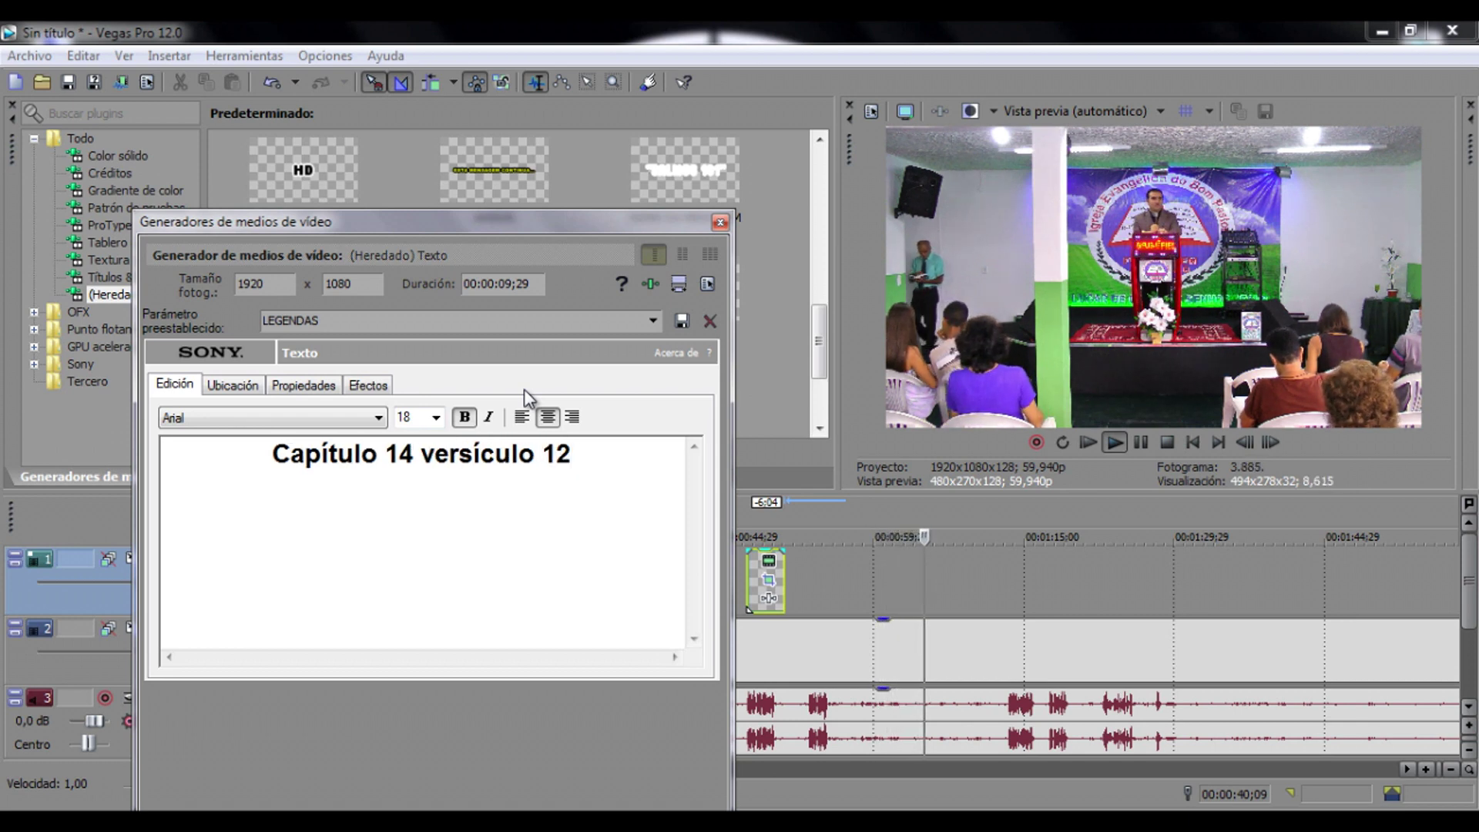
left_click(718, 222)
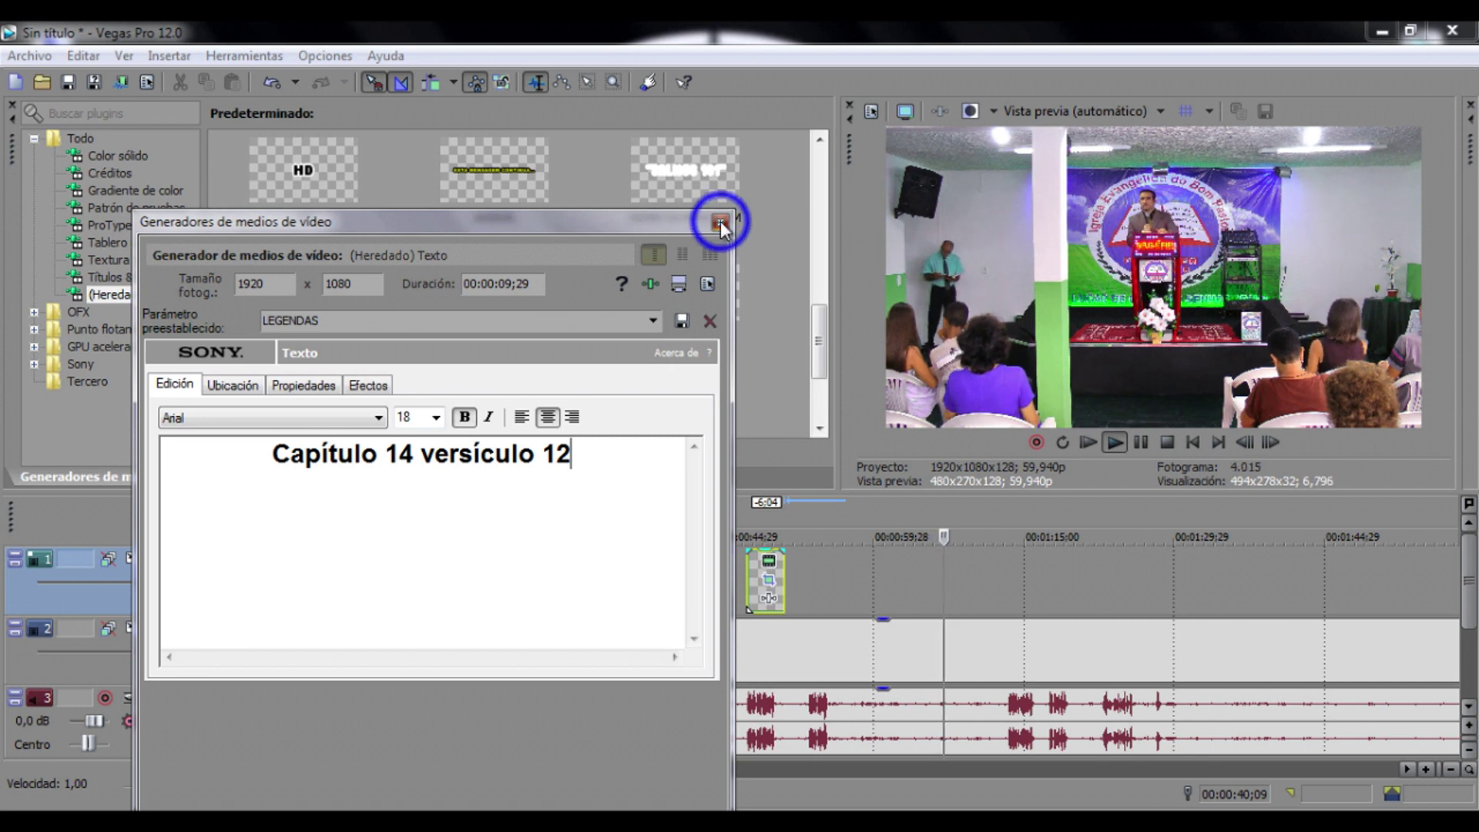
- Replay the footage just after the second title and park the playback cursor at 00:00:53;14, where the next spoken reference starts
left_click(769, 507)
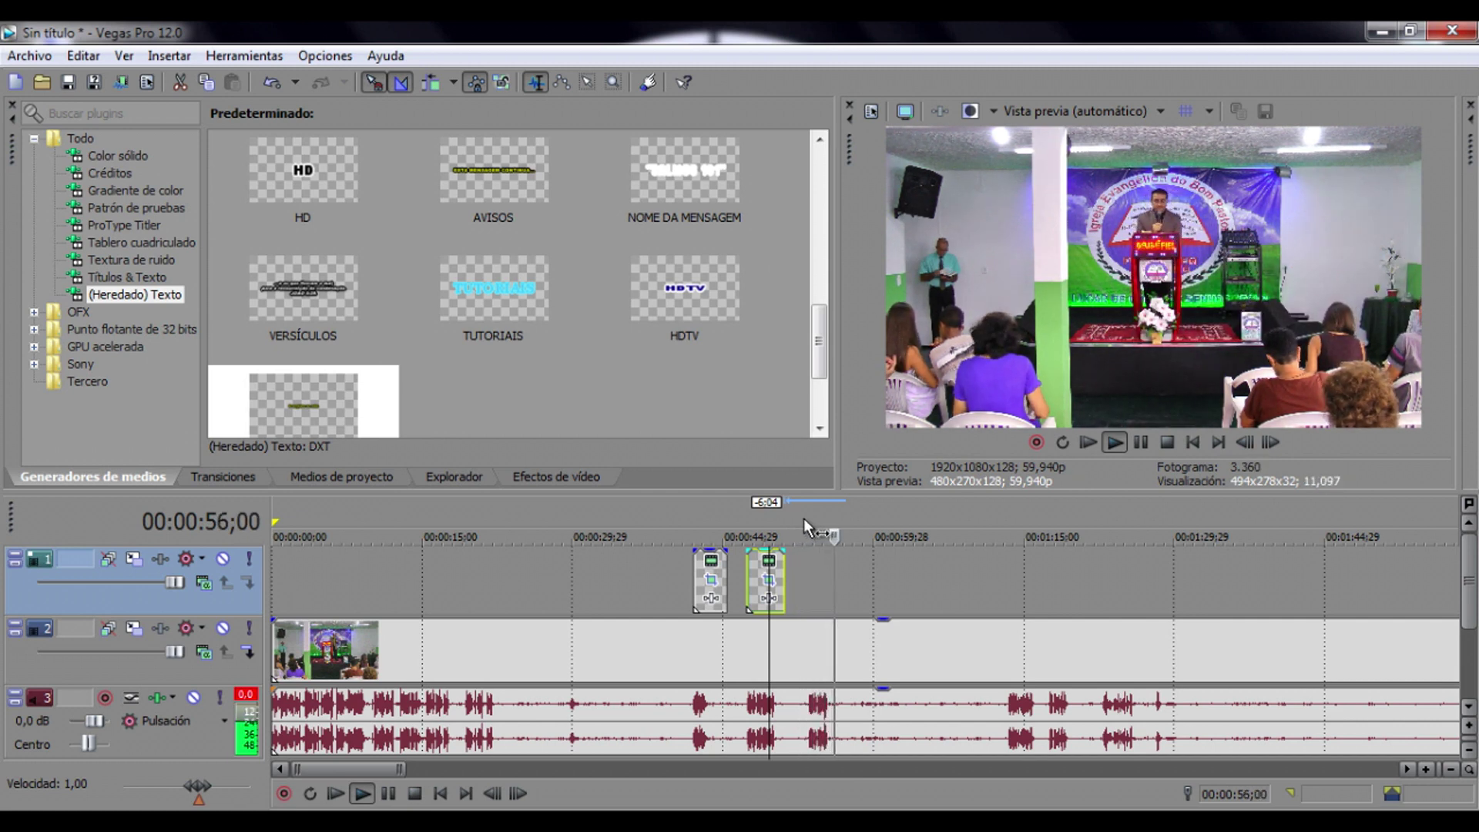
left_click(803, 518)
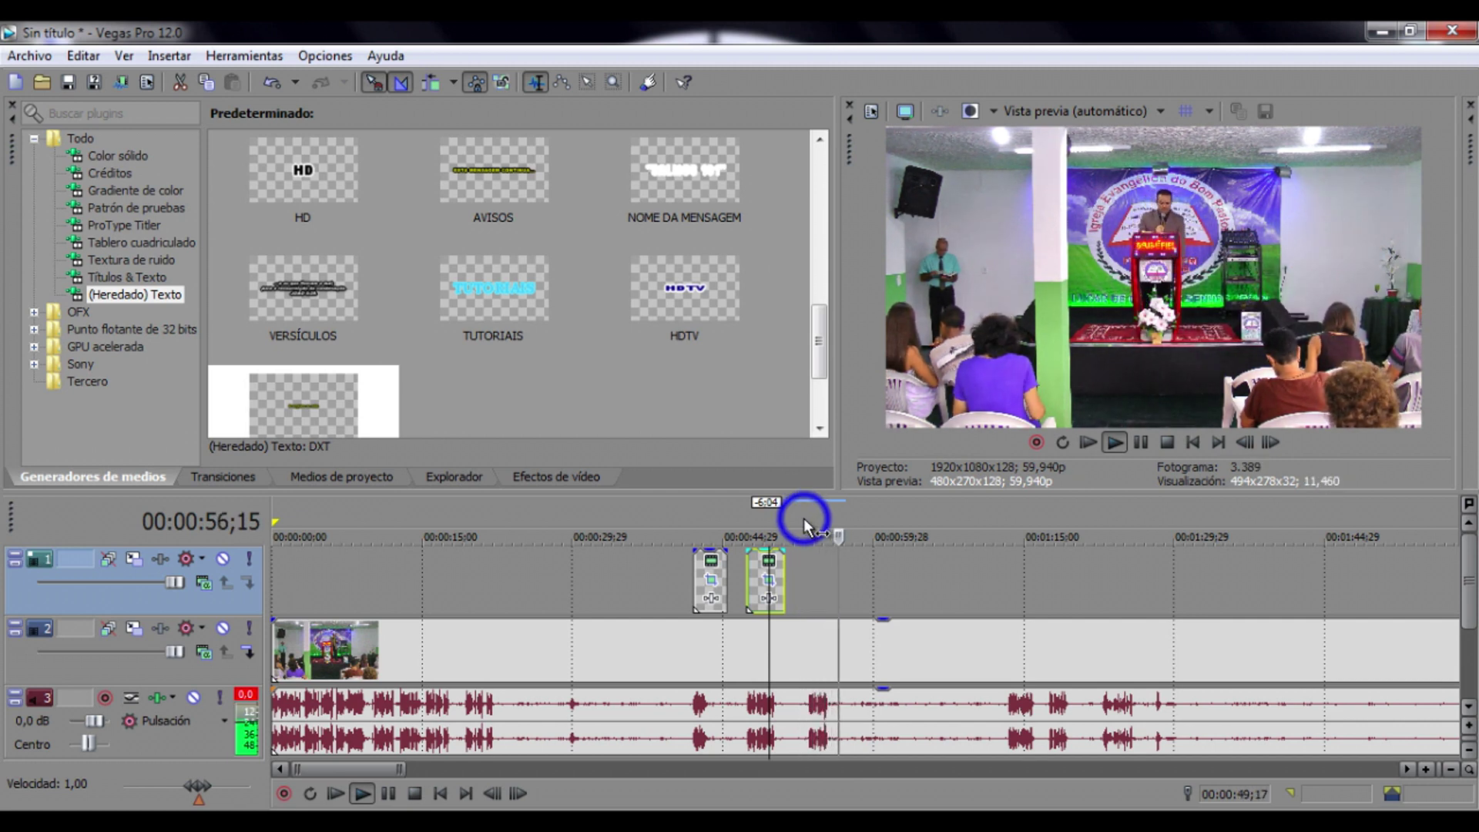
left_click(1138, 446)
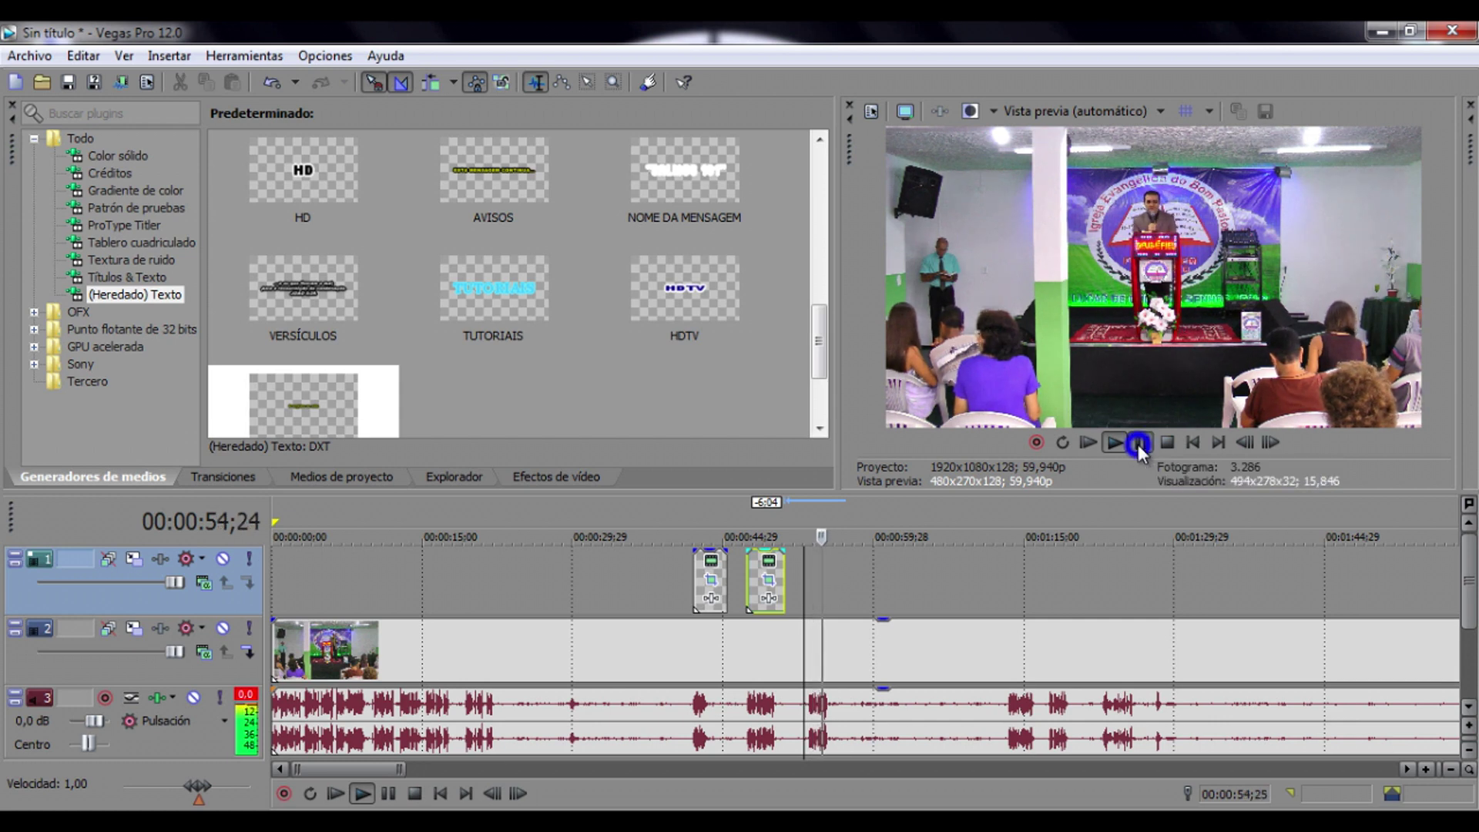
left_click(806, 519)
left_click(811, 520)
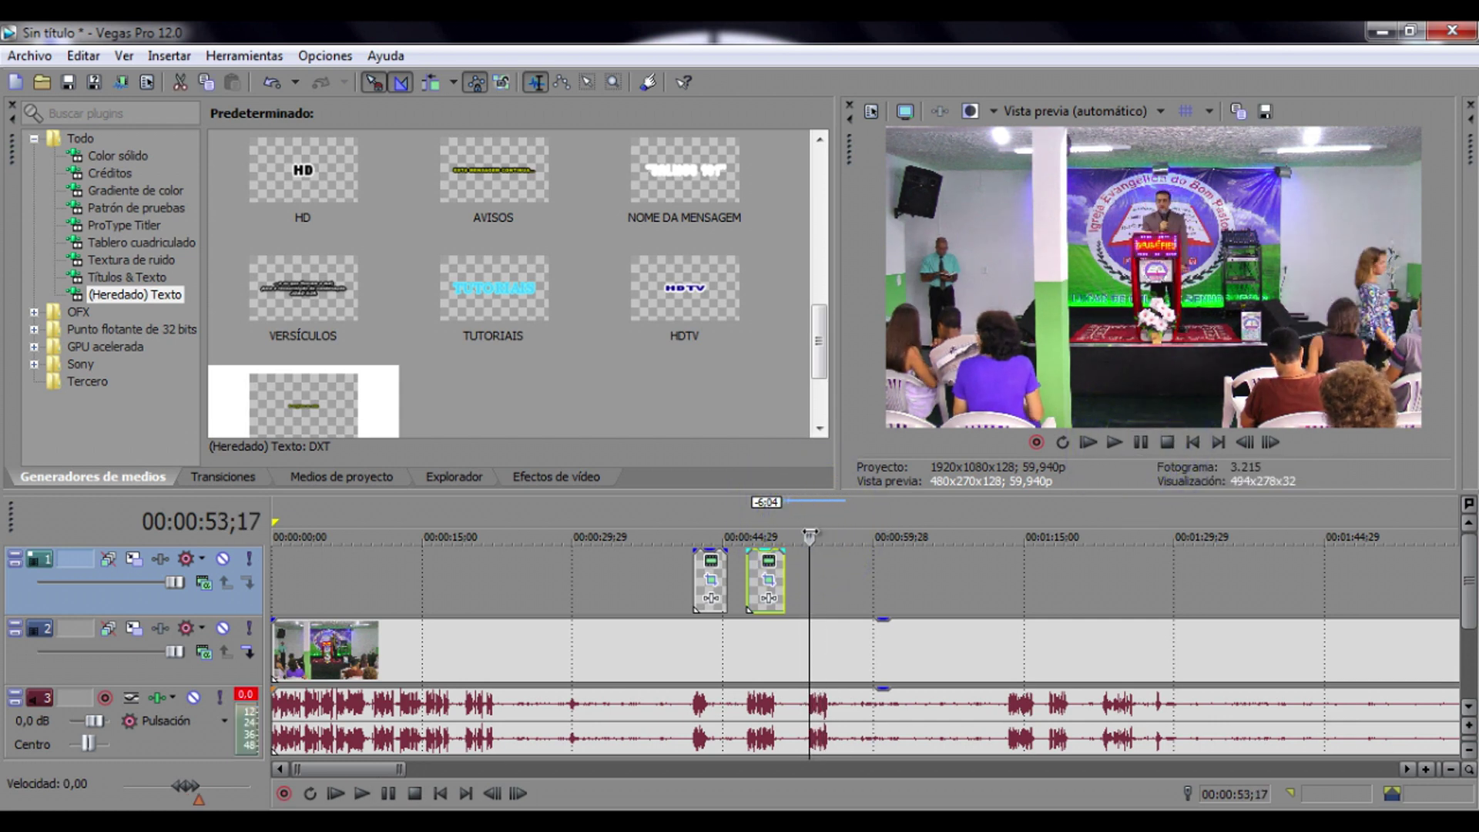
left_click_drag(808, 534, 807, 533)
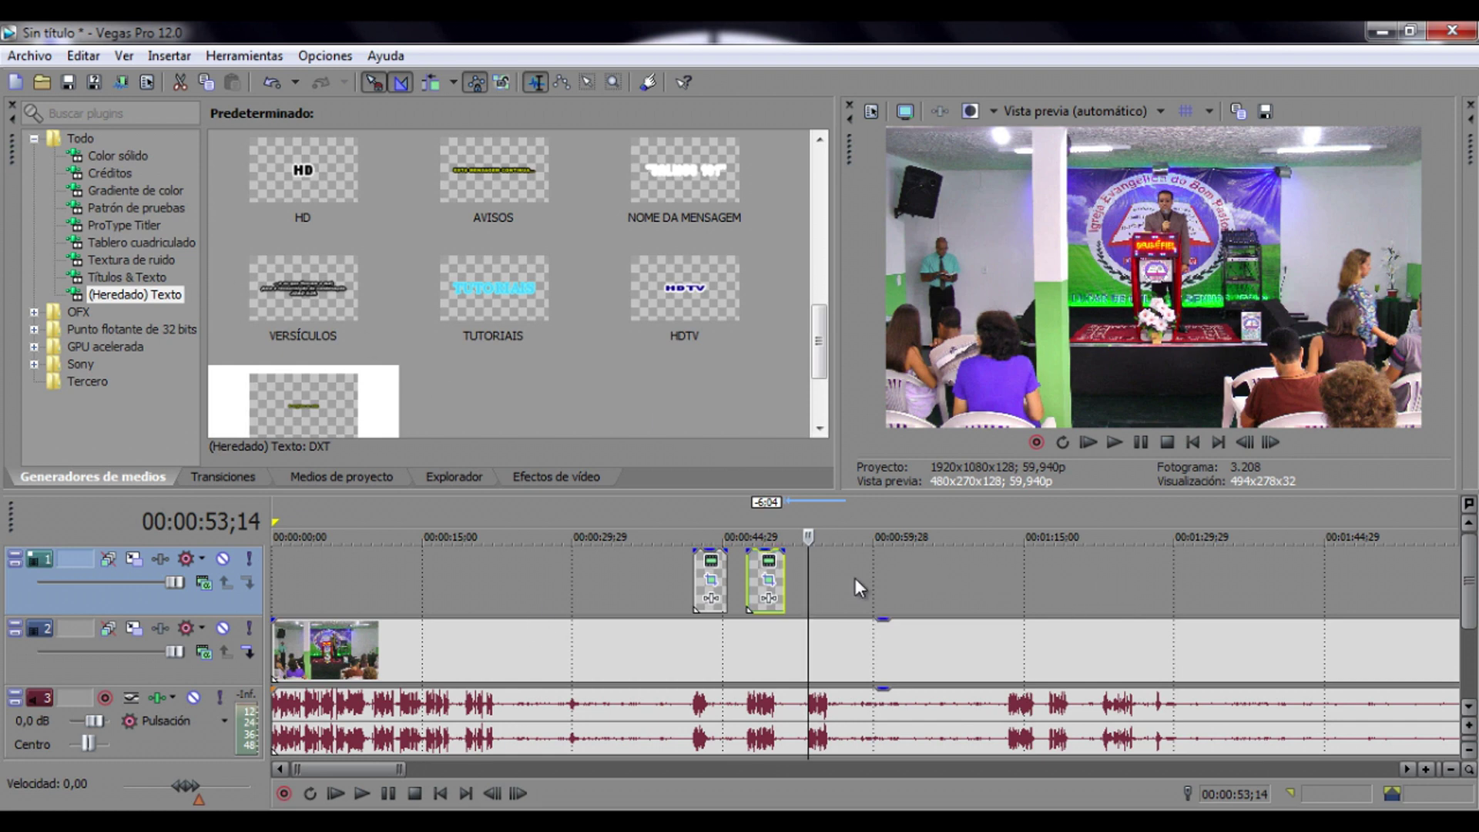
- Copy the second title and paste it on the title track at 00:00:53;14 as a new copy of the source media
right_click(756, 587)
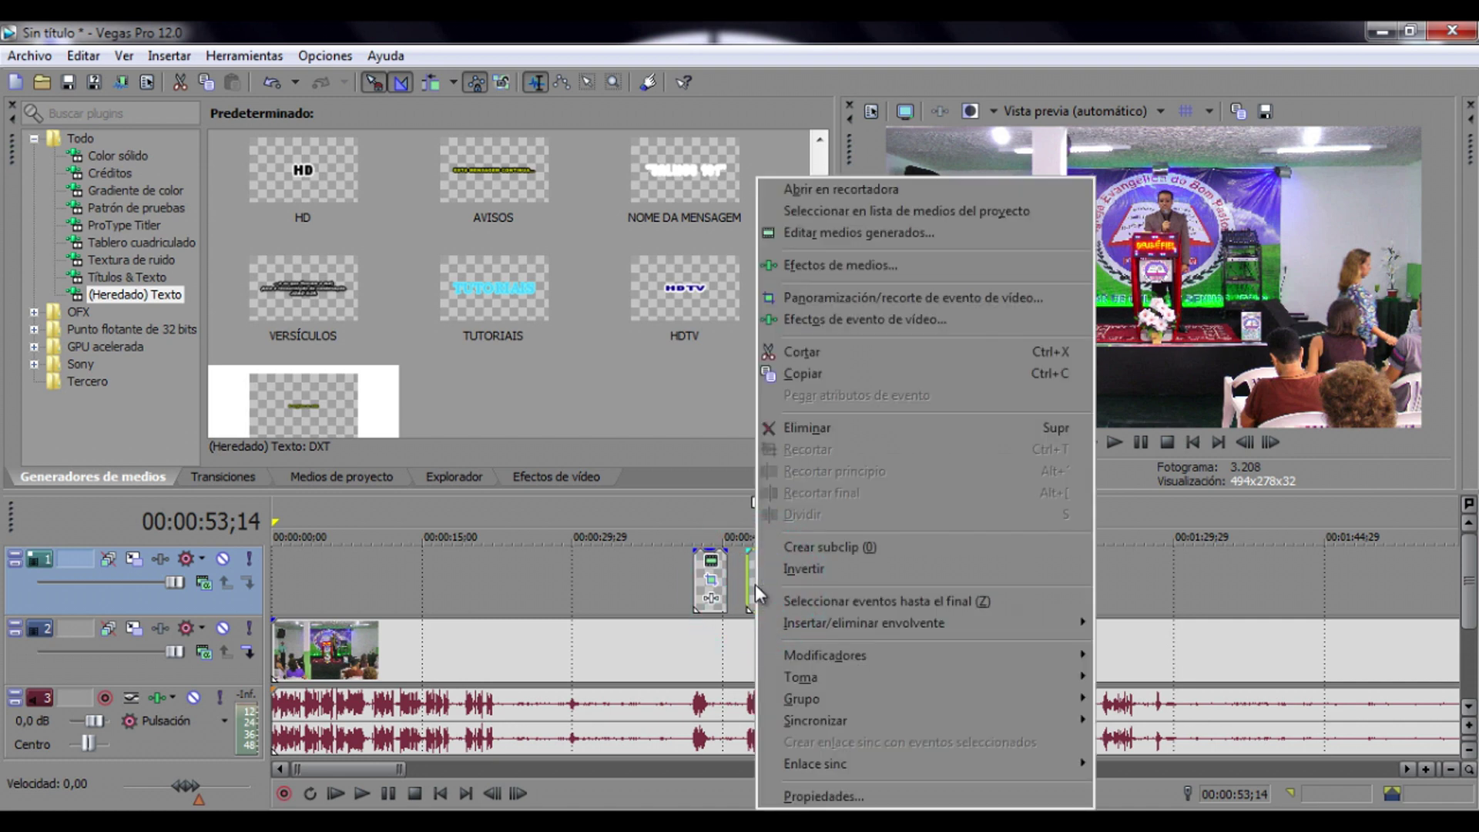
left_click(843, 376)
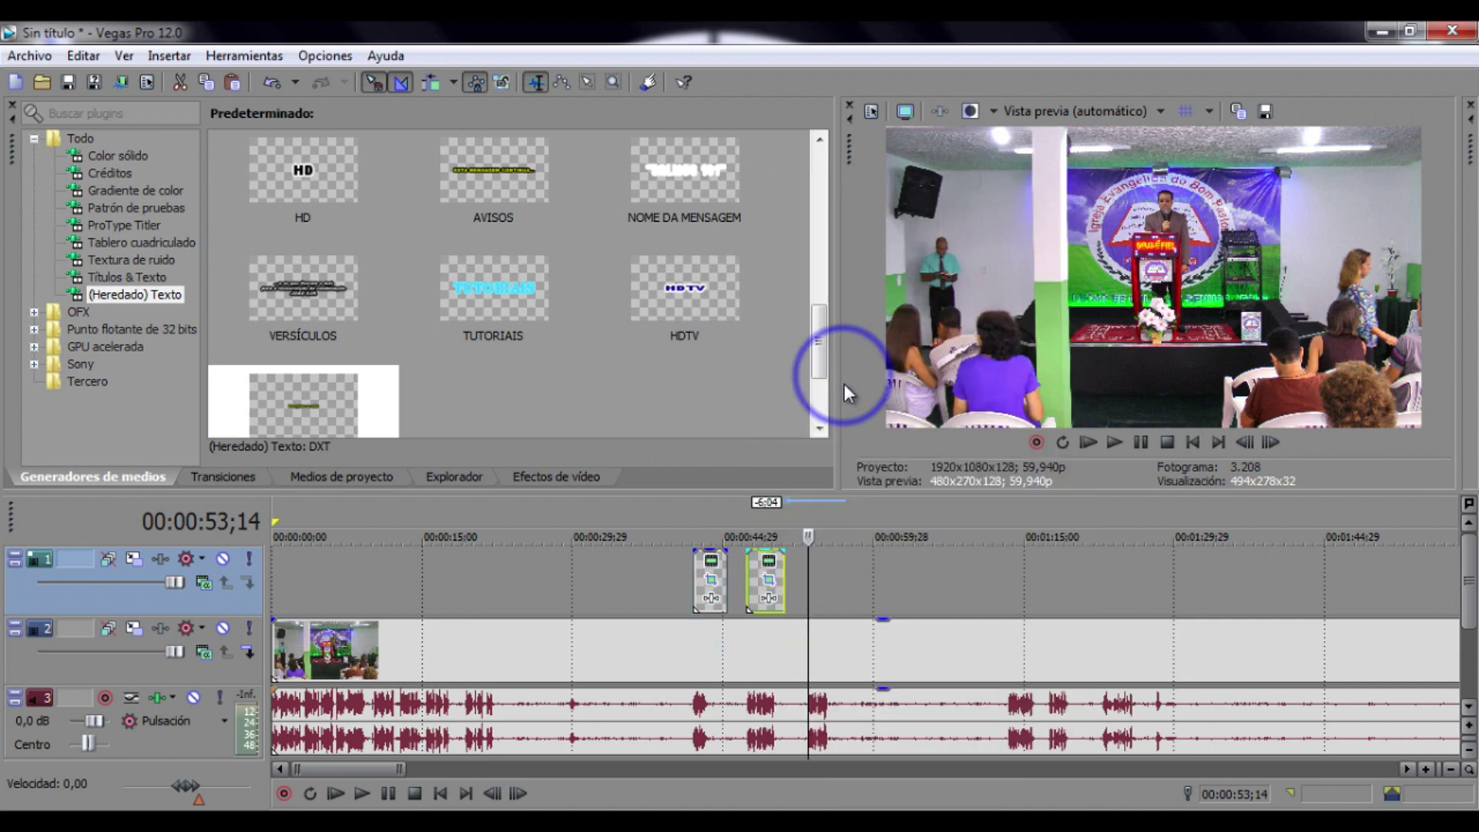
left_click(834, 578)
right_click(833, 578)
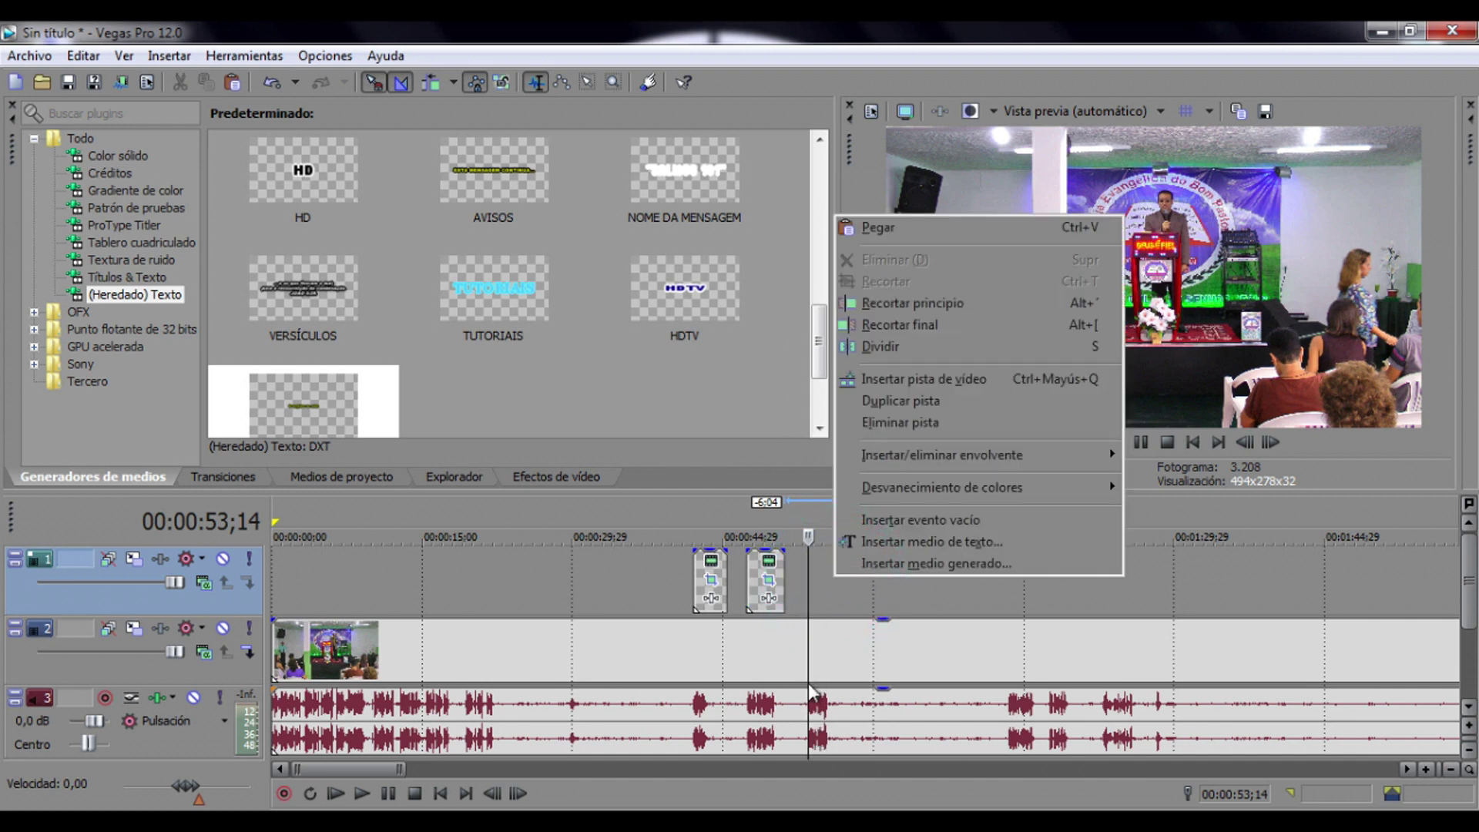
left_click(918, 227)
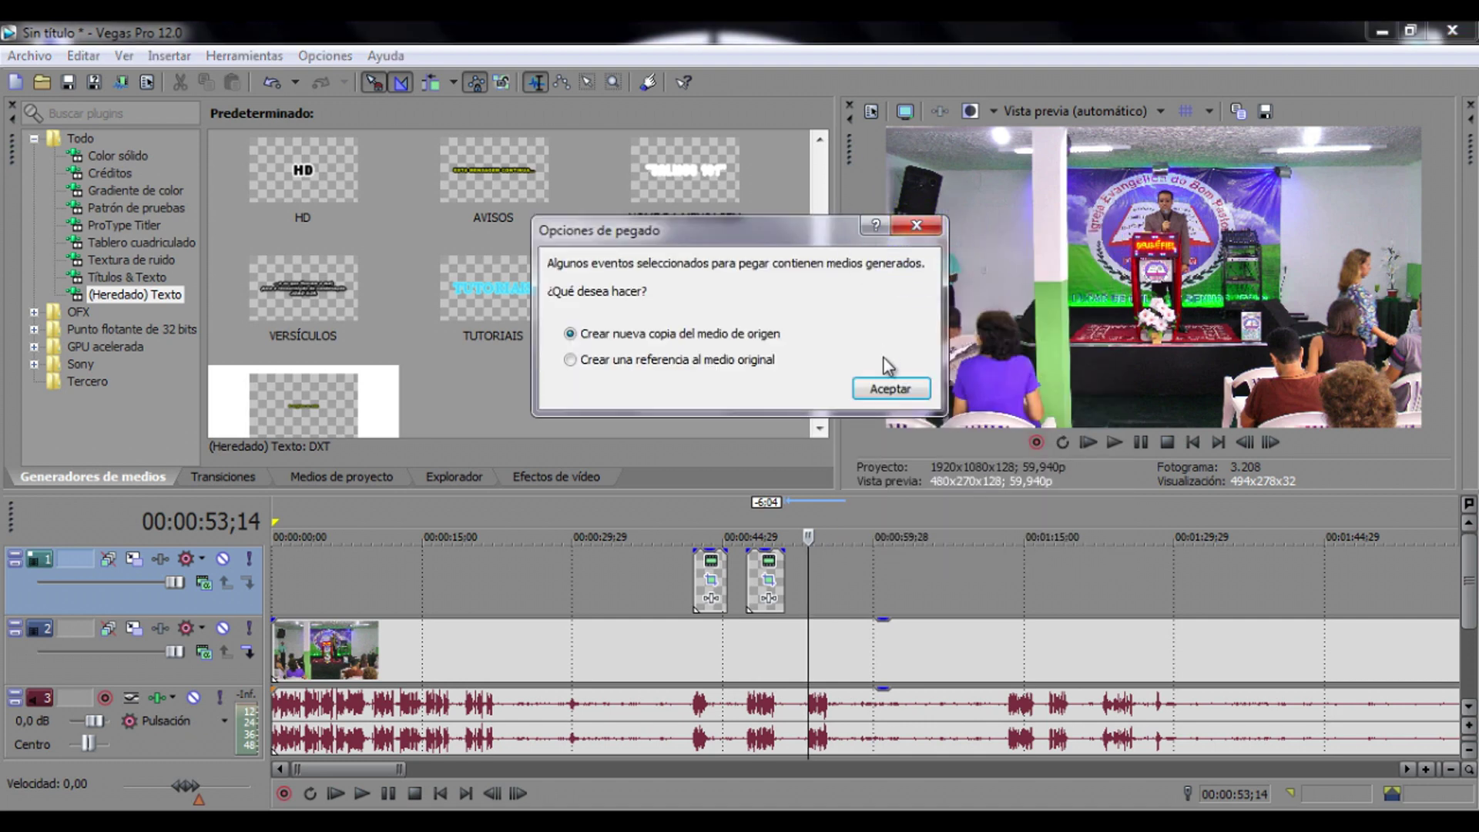
left_click(885, 389)
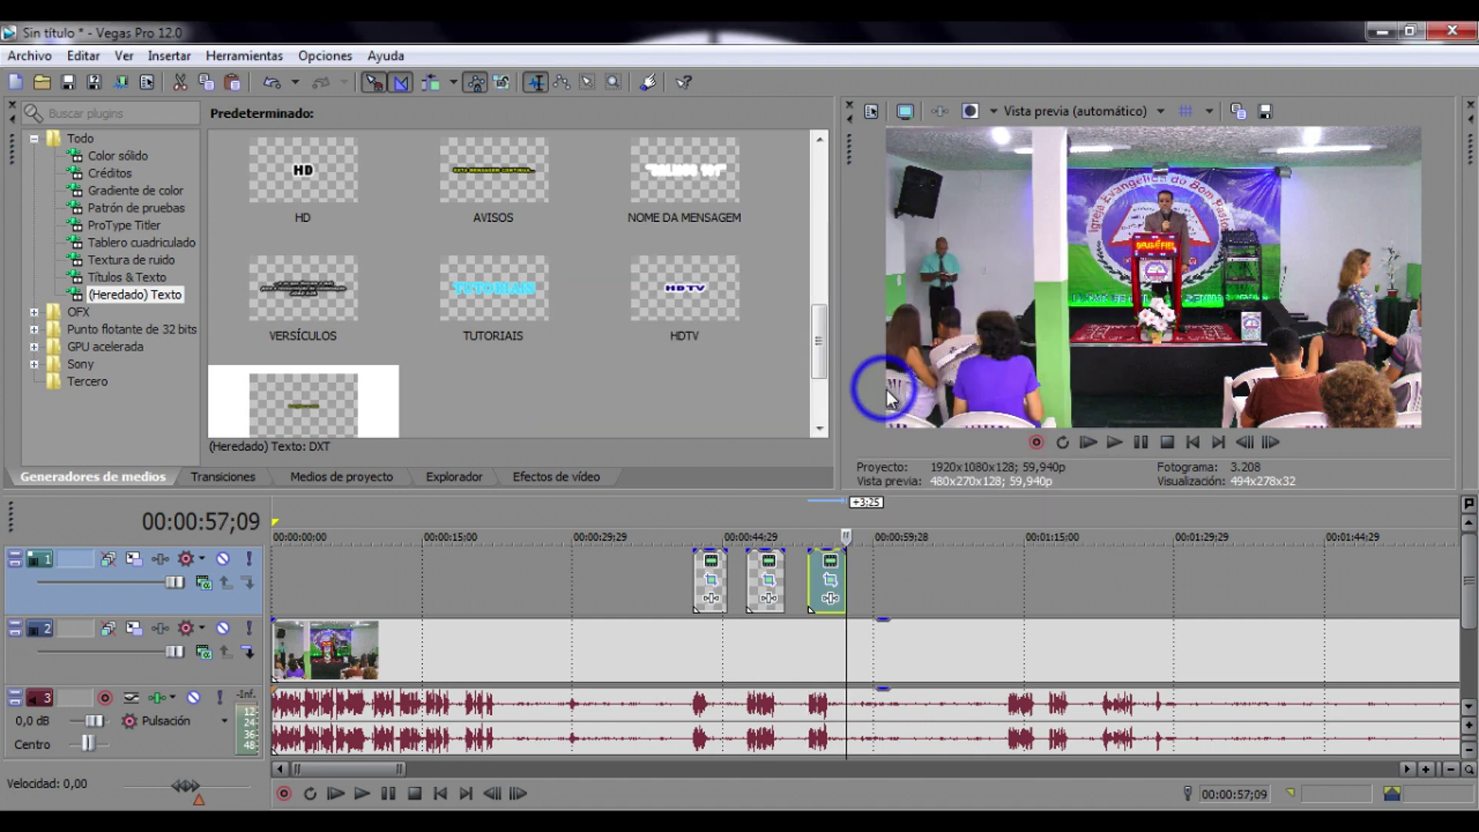
- Replace the pasted third title's text with "João 14 12"
left_click(817, 511)
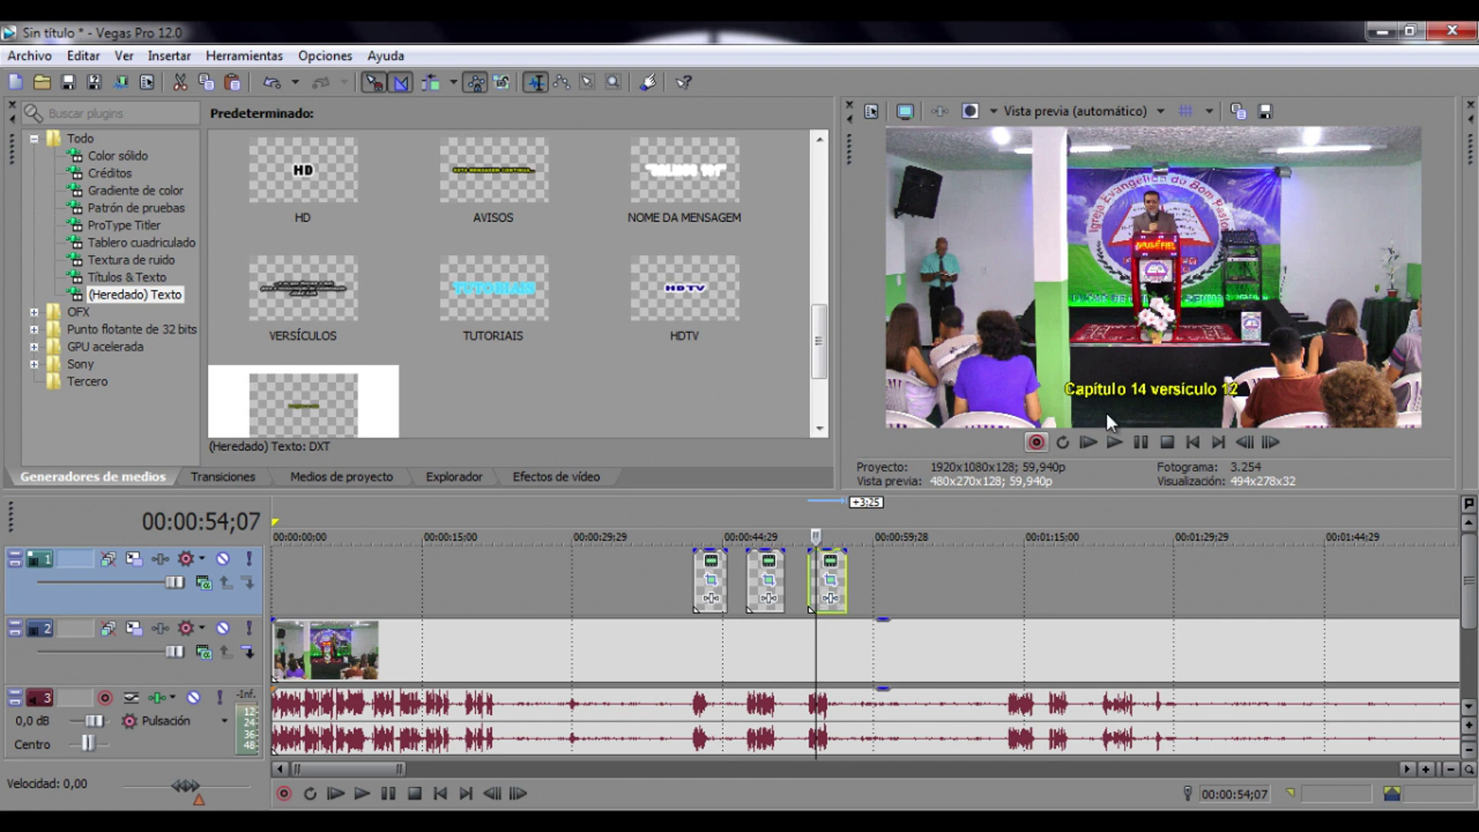
left_click(830, 562)
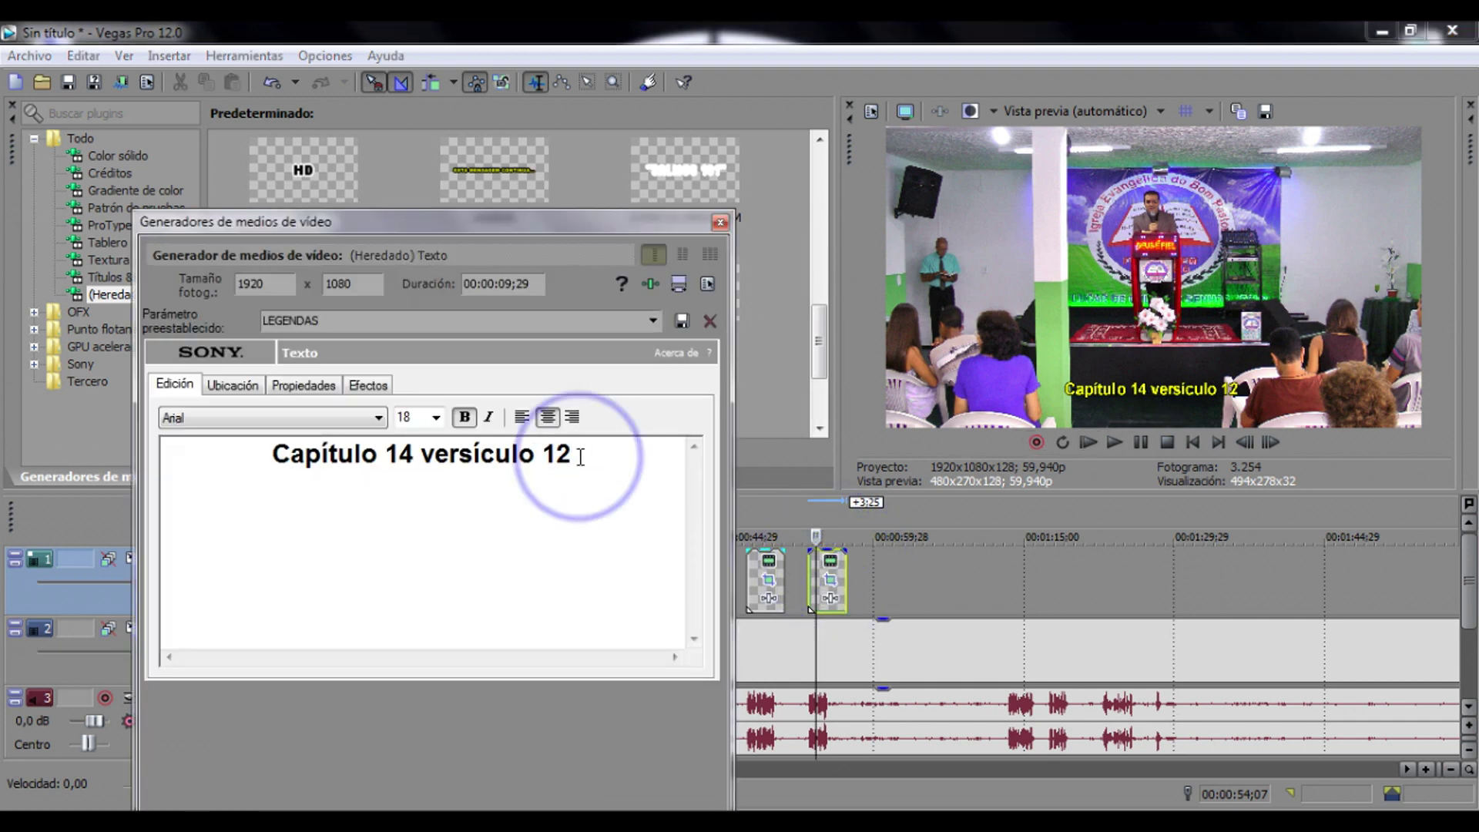
key("BackSpace")
key("BackSpace")
key("BackSpace")
key("BackSpace")
key("BackSpace")
key("BackSpace")
key("BackSpace")
key("BackSpace")
key("BackSpace")
key("BackSpace")
key("BackSpace")
key("BackSpace")
key("BackSpace")
key("BackSpace")
key("BackSpace")
key("BackSpace")
key("BackSpace")
key("BackSpace")
key("BackSpace")
key("BackSpace")
key("BackSpace")
key("BackSpace")
key("BackSpace")
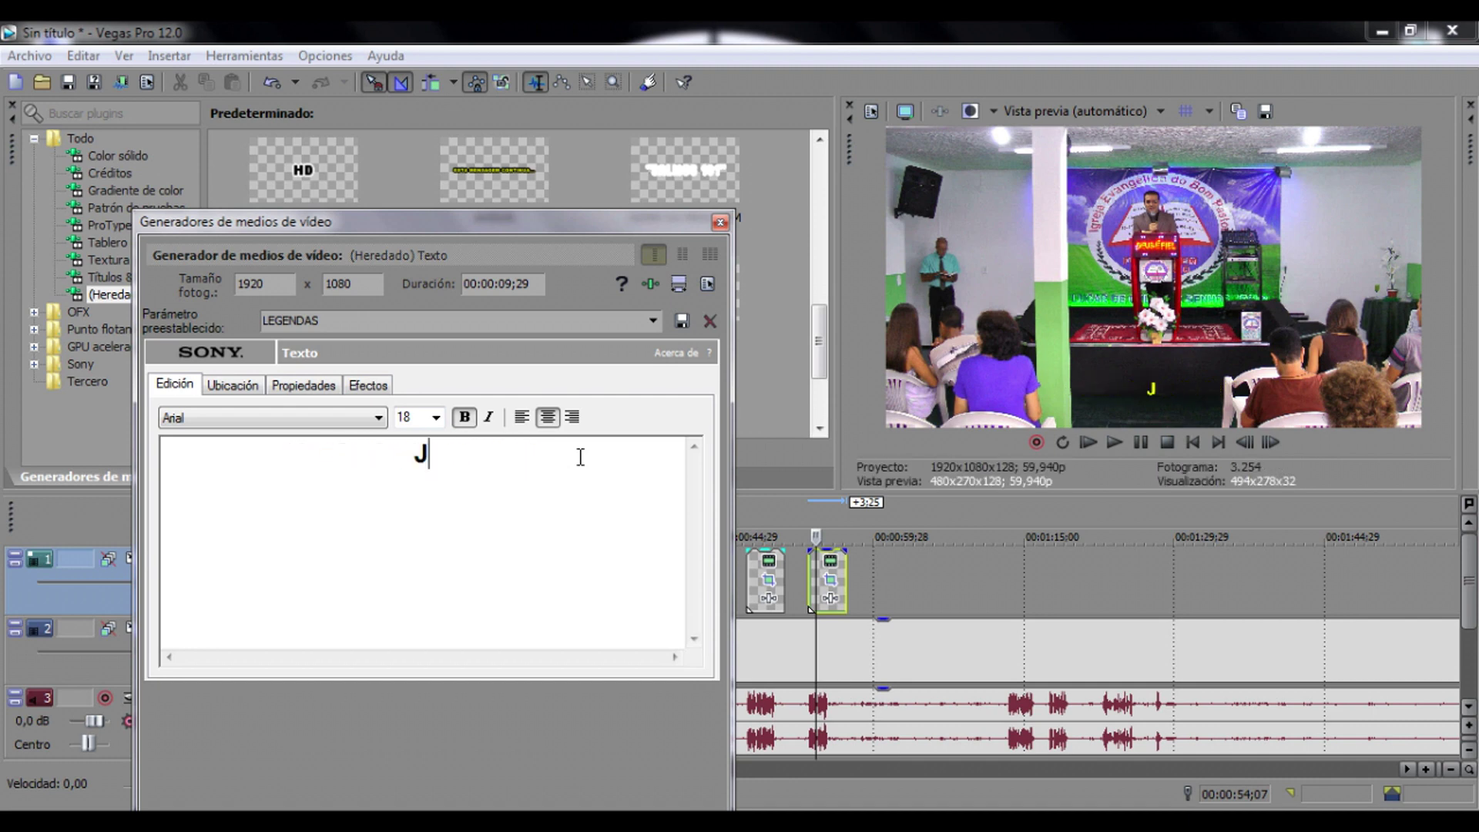
type("ão")
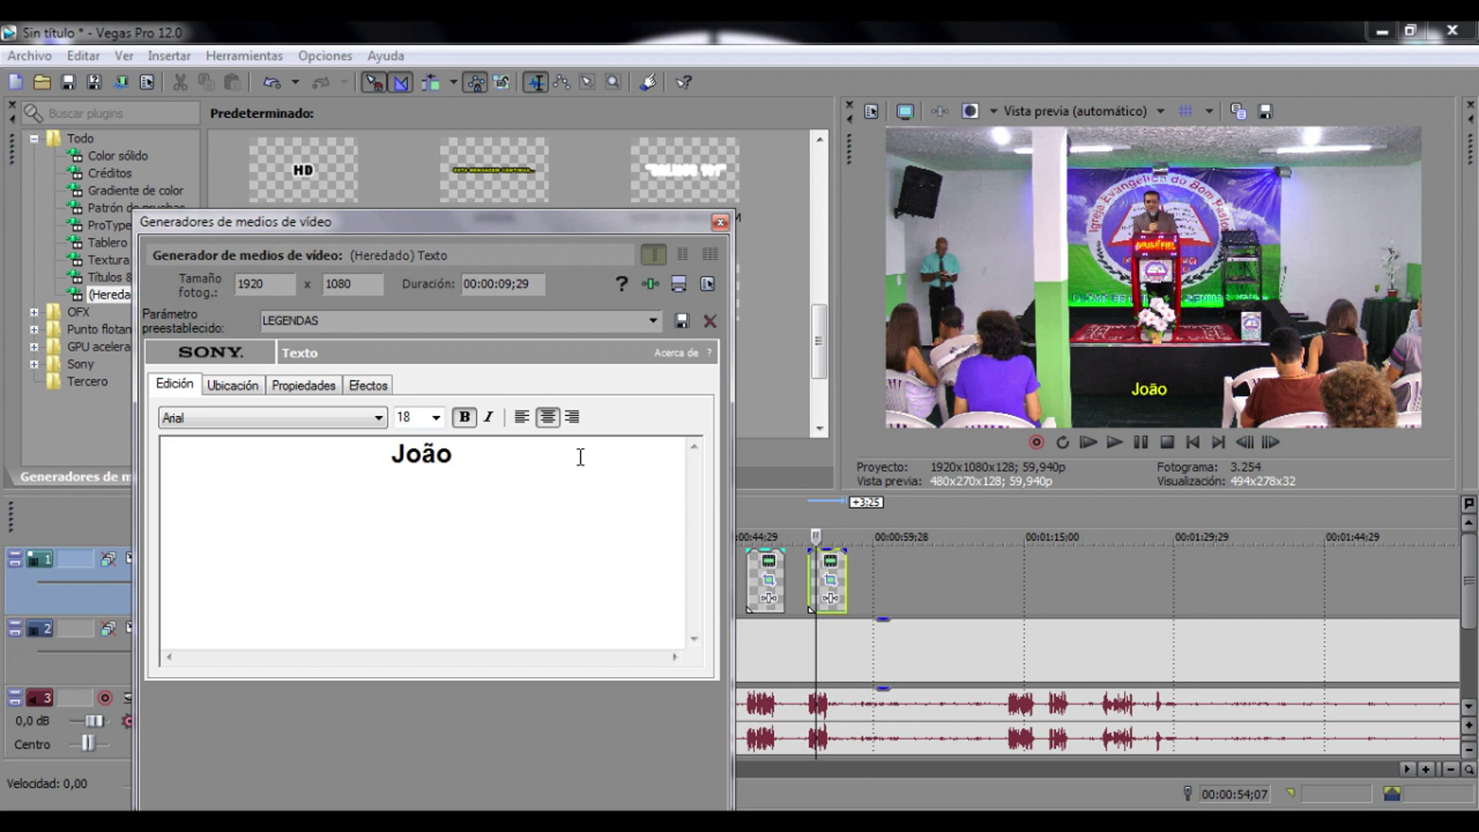
type(" 1")
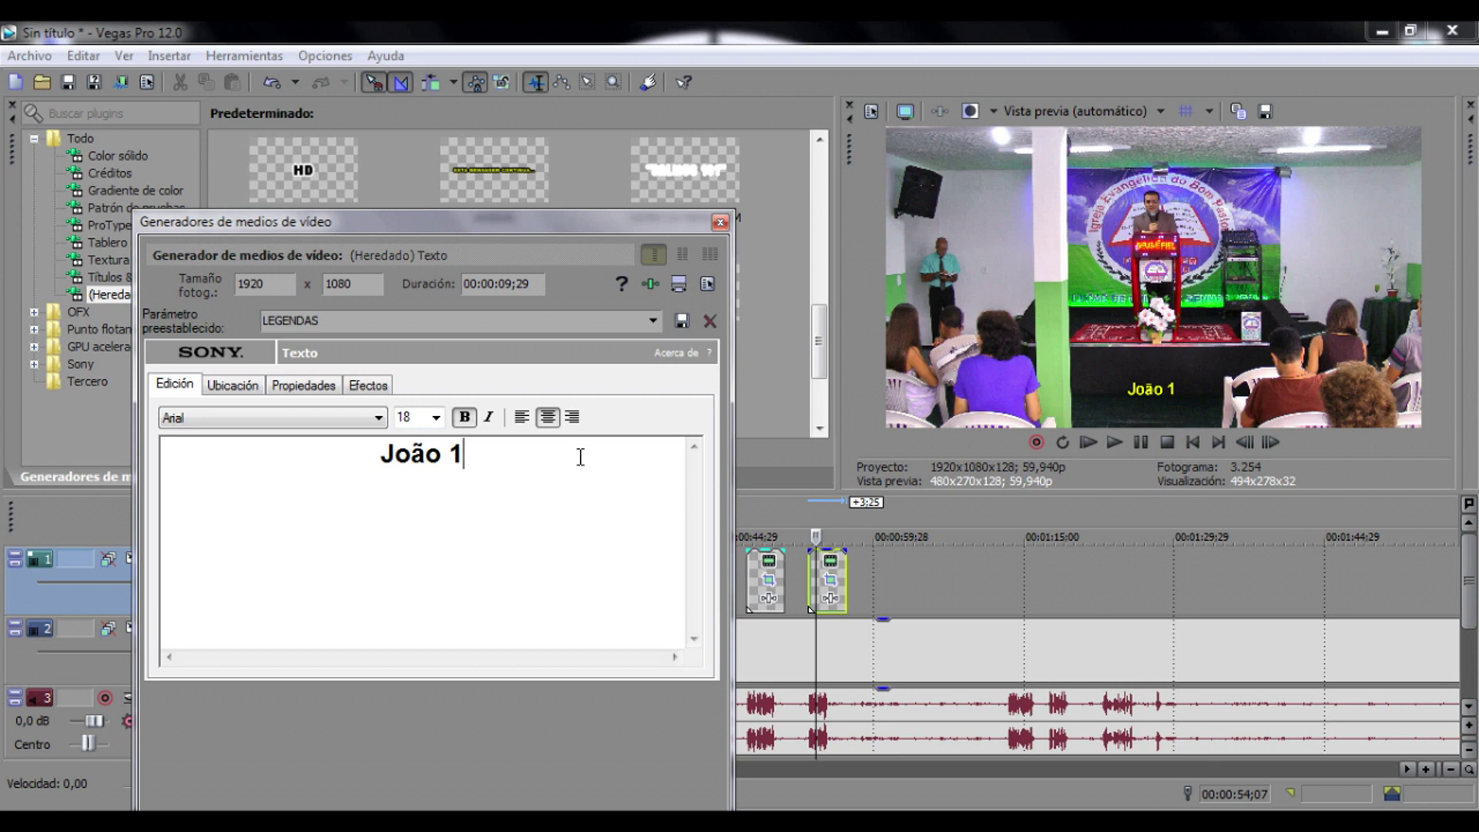
type("4")
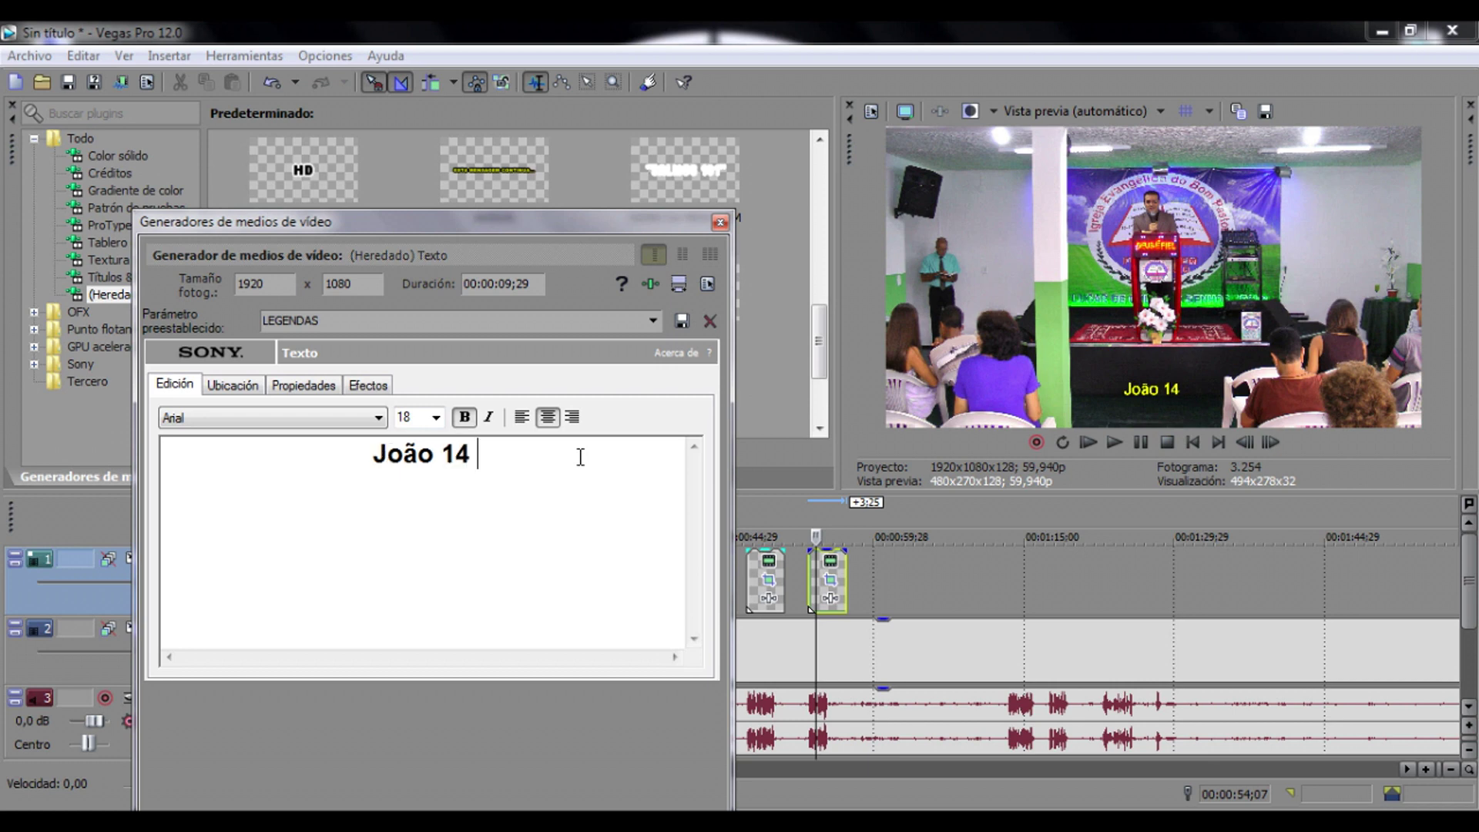
type(" 12")
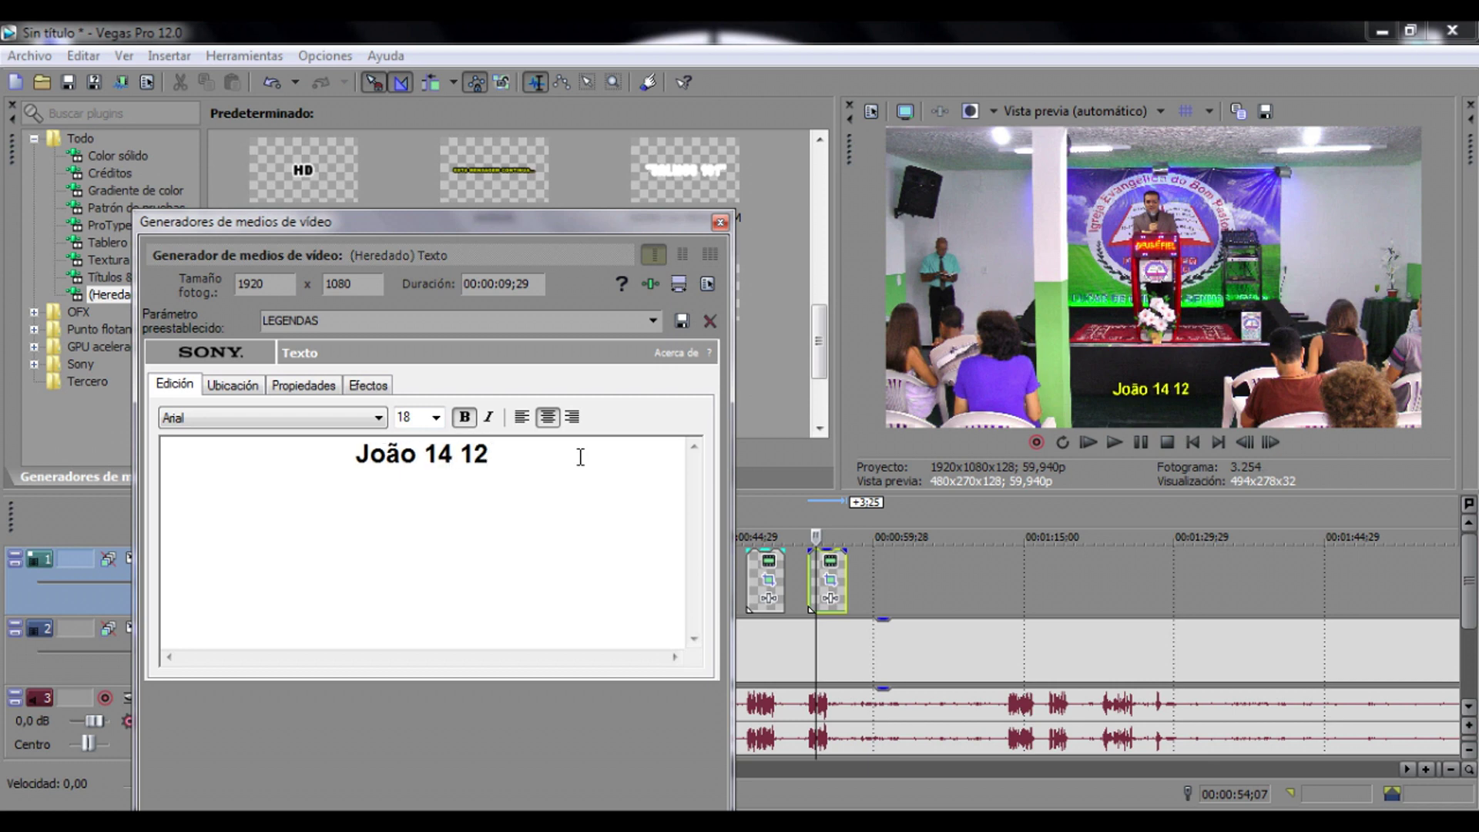
left_click(721, 223)
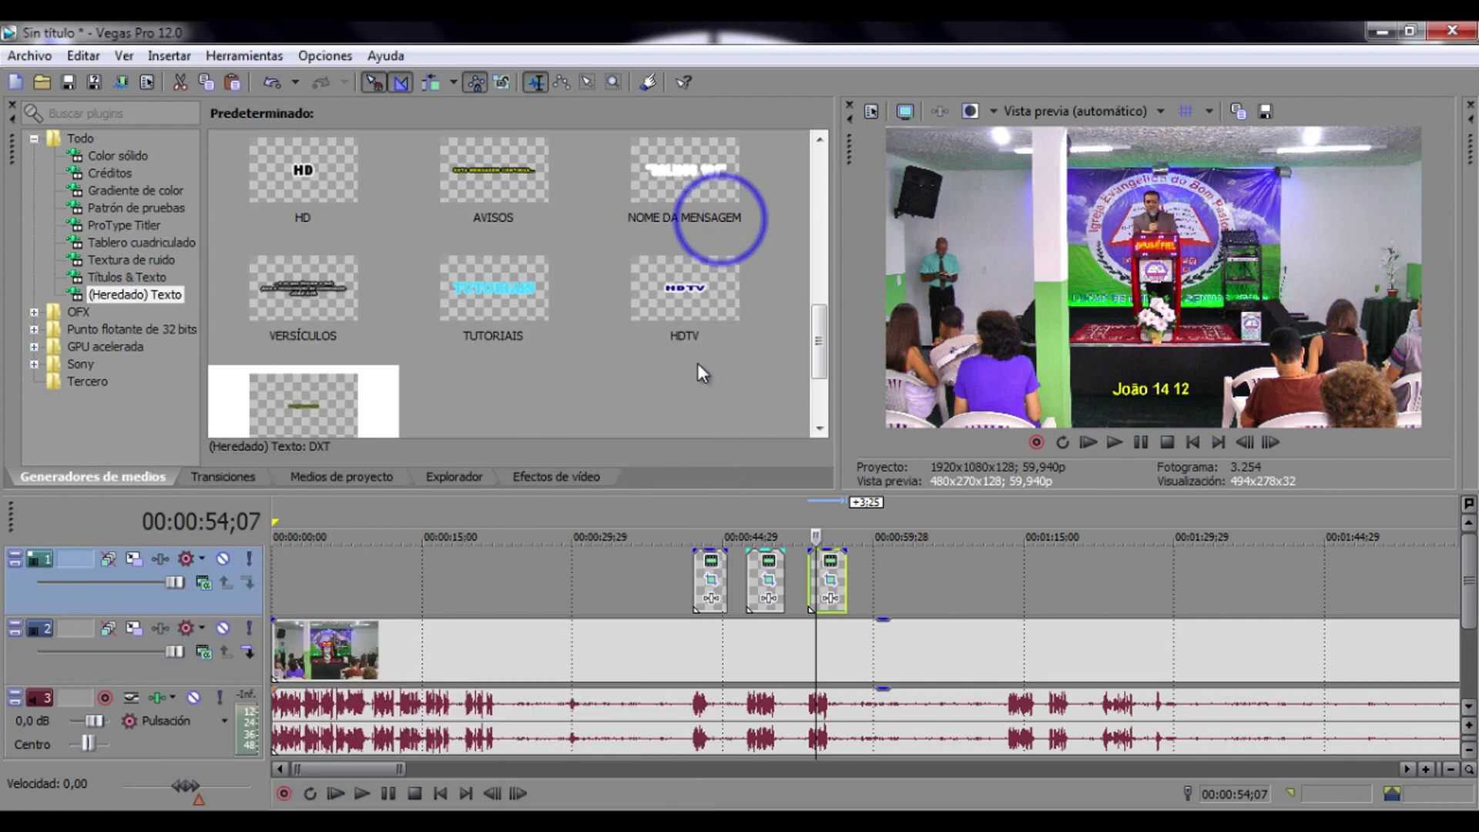
- Enlarge the video preview and park the playback cursor at 00:00:38;04, shortly before the first title
left_click(690, 505)
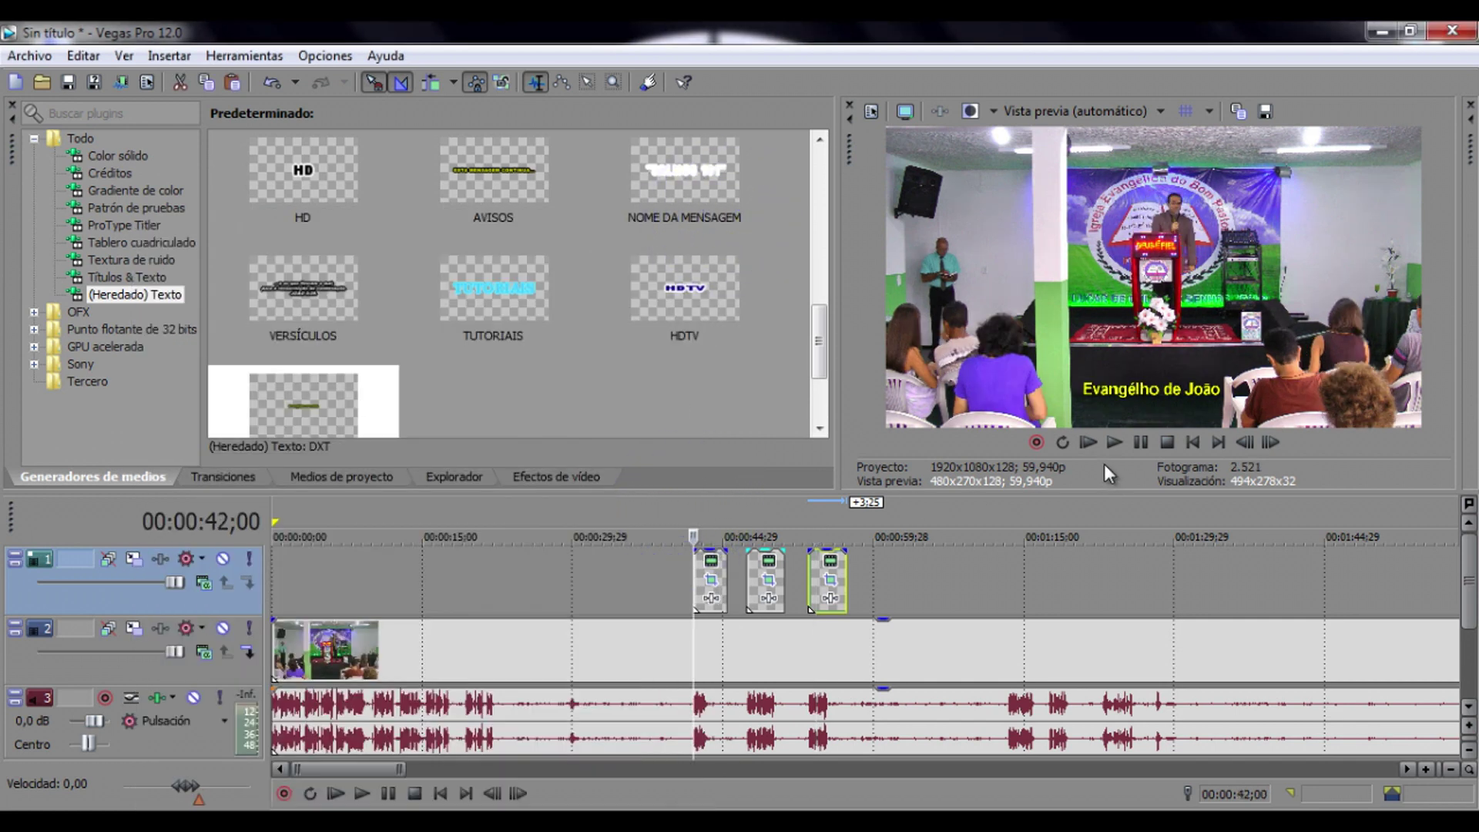
left_click_drag(1098, 493, 1090, 655)
left_click_drag(840, 481, 543, 451)
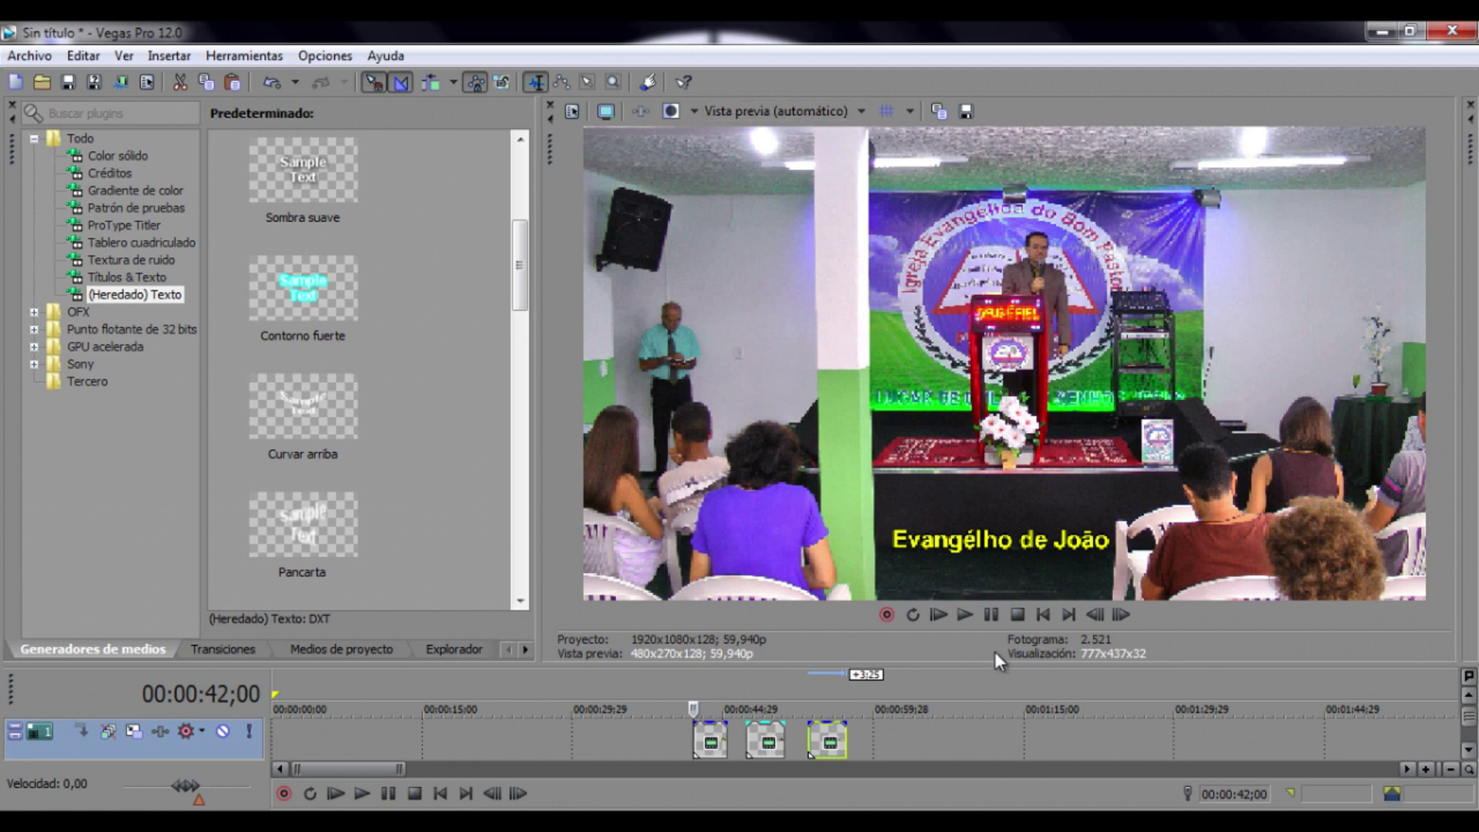
left_click(613, 682)
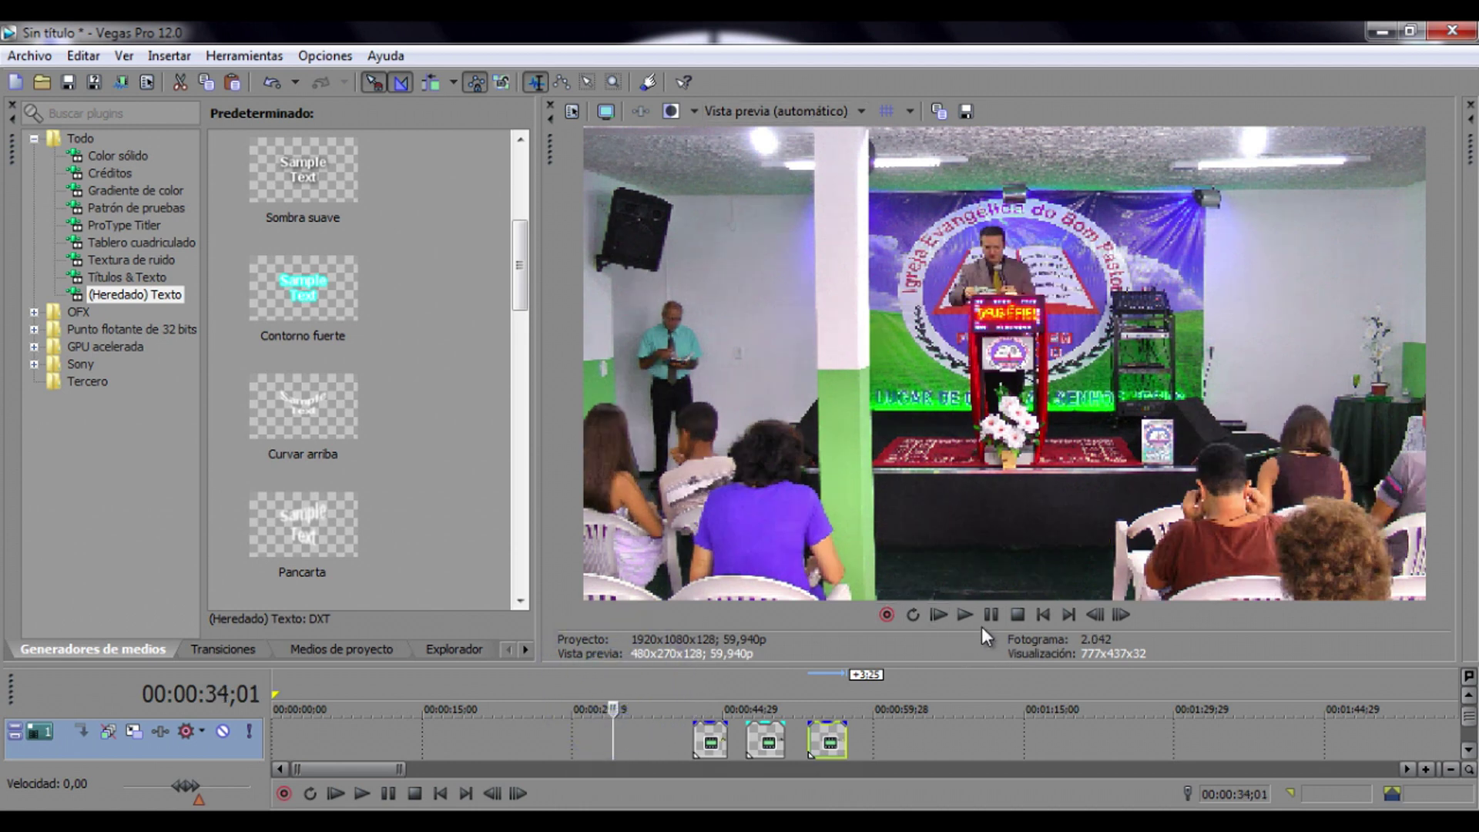
left_click(654, 688)
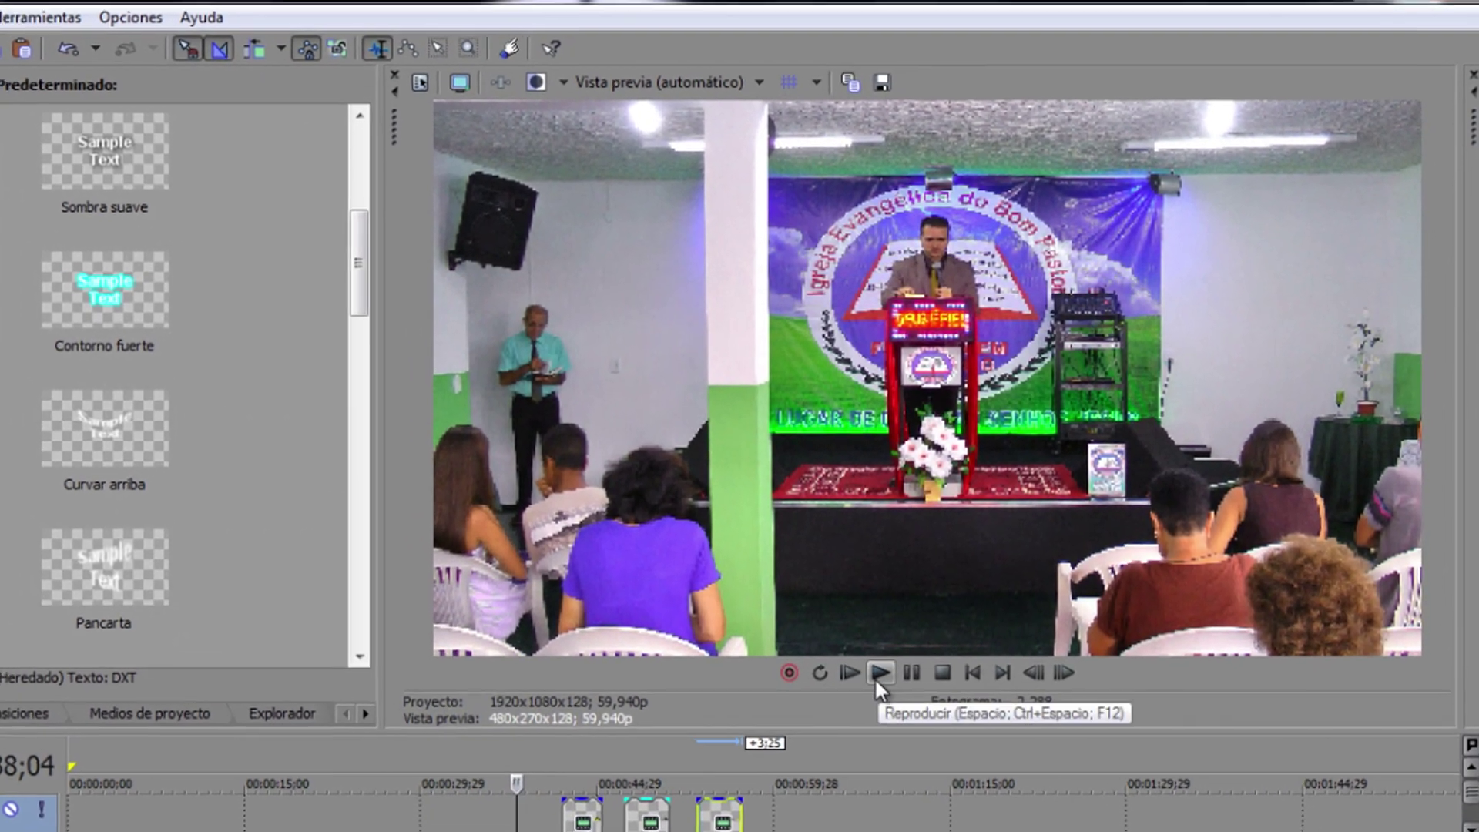
- Play the footage through all three titles, pause at 00:01:02;13, and shrink the preview so the video and audio tracks show again
left_click(879, 674)
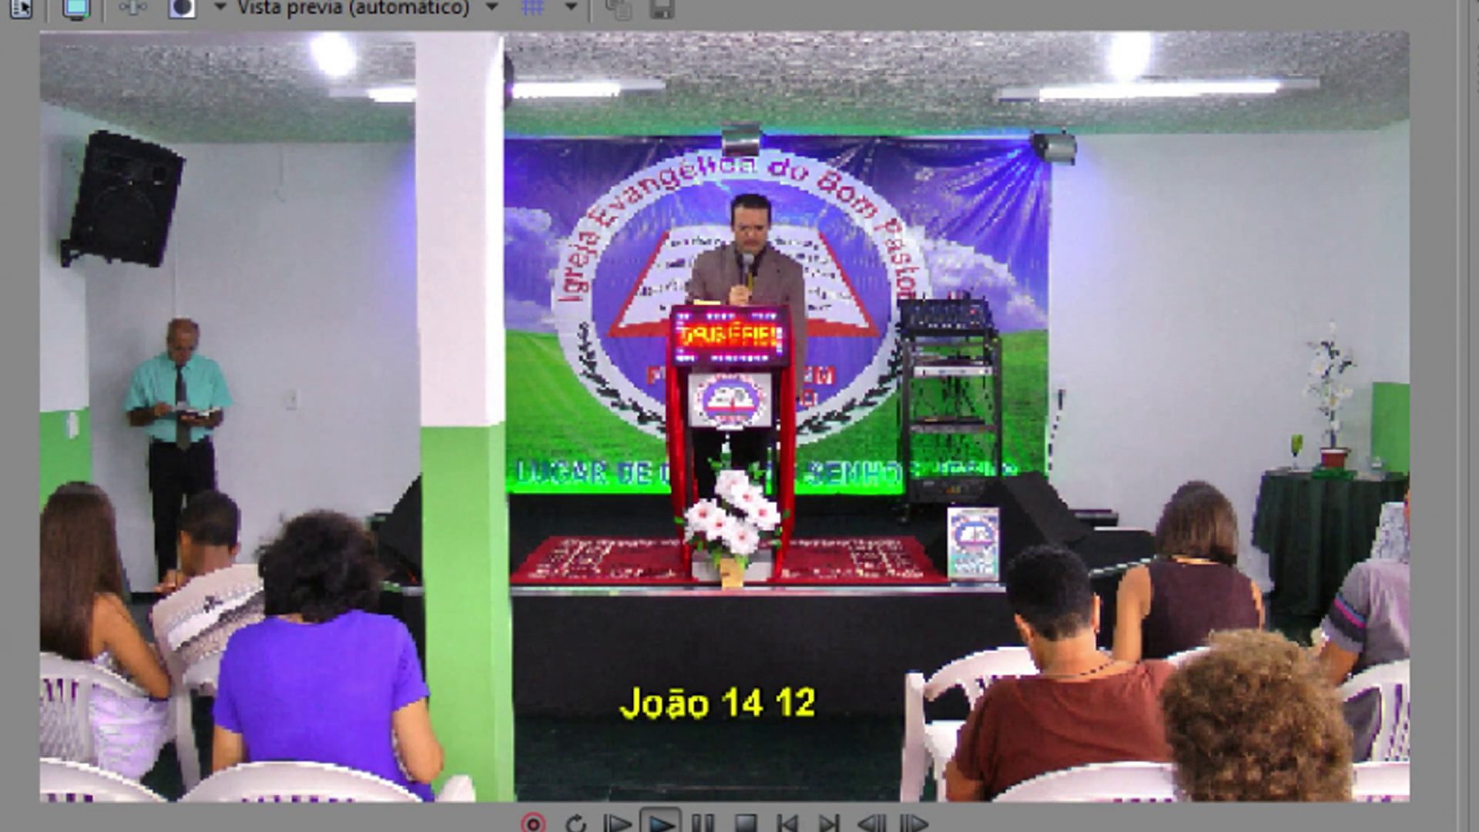
key("F11")
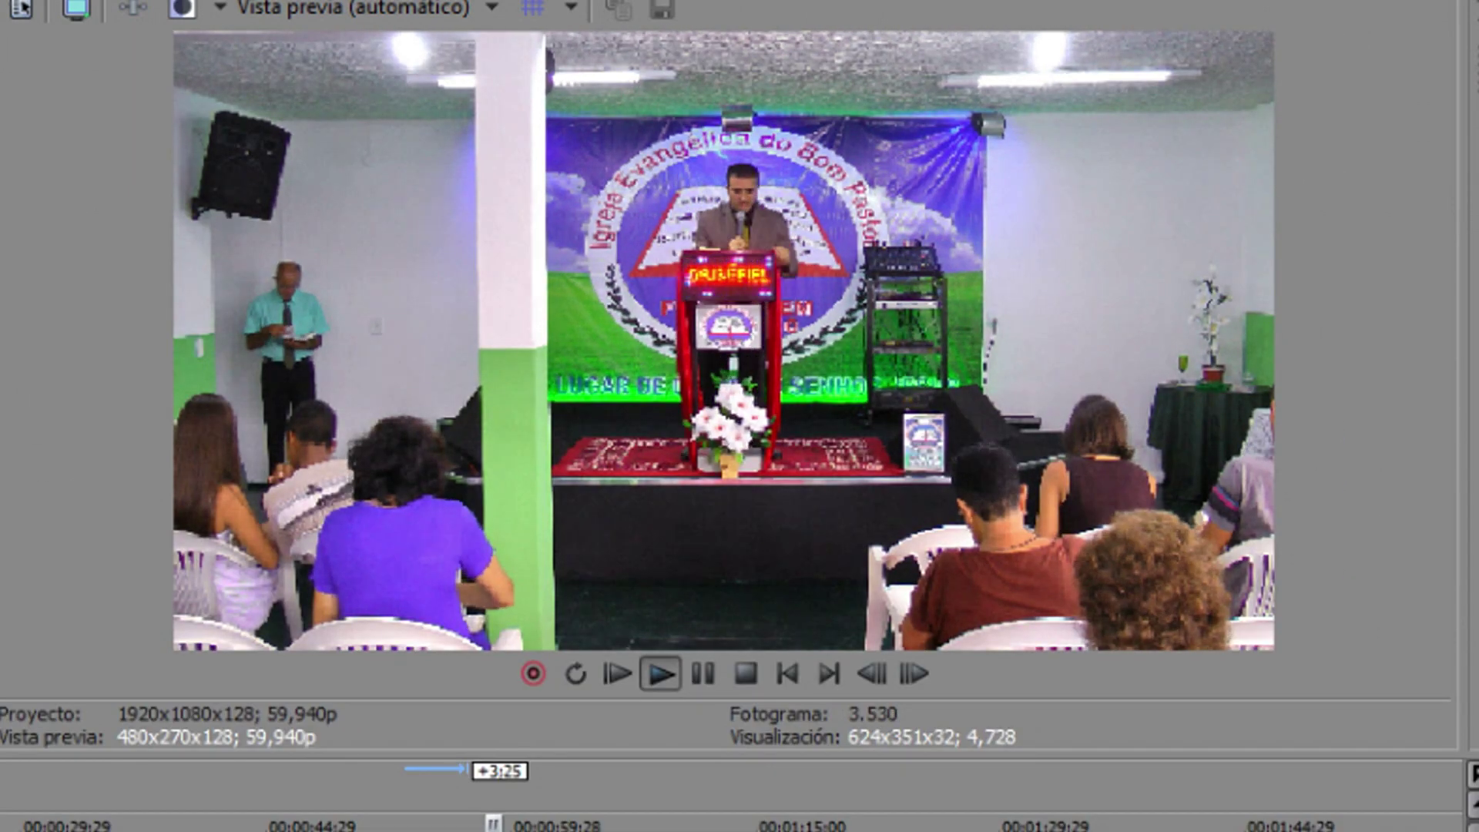
left_click_drag(11, 374, 446, 462)
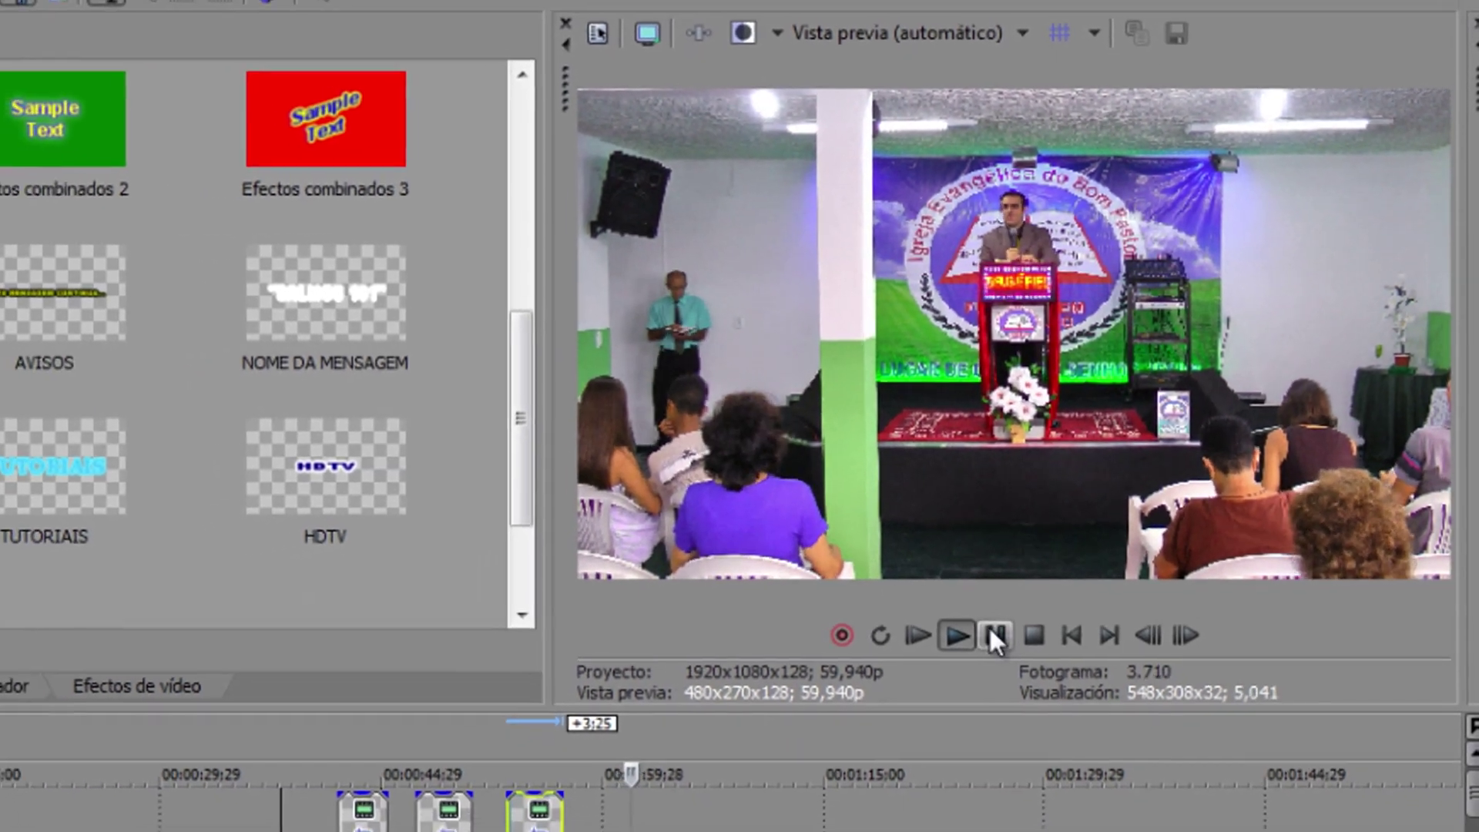
left_click(946, 673)
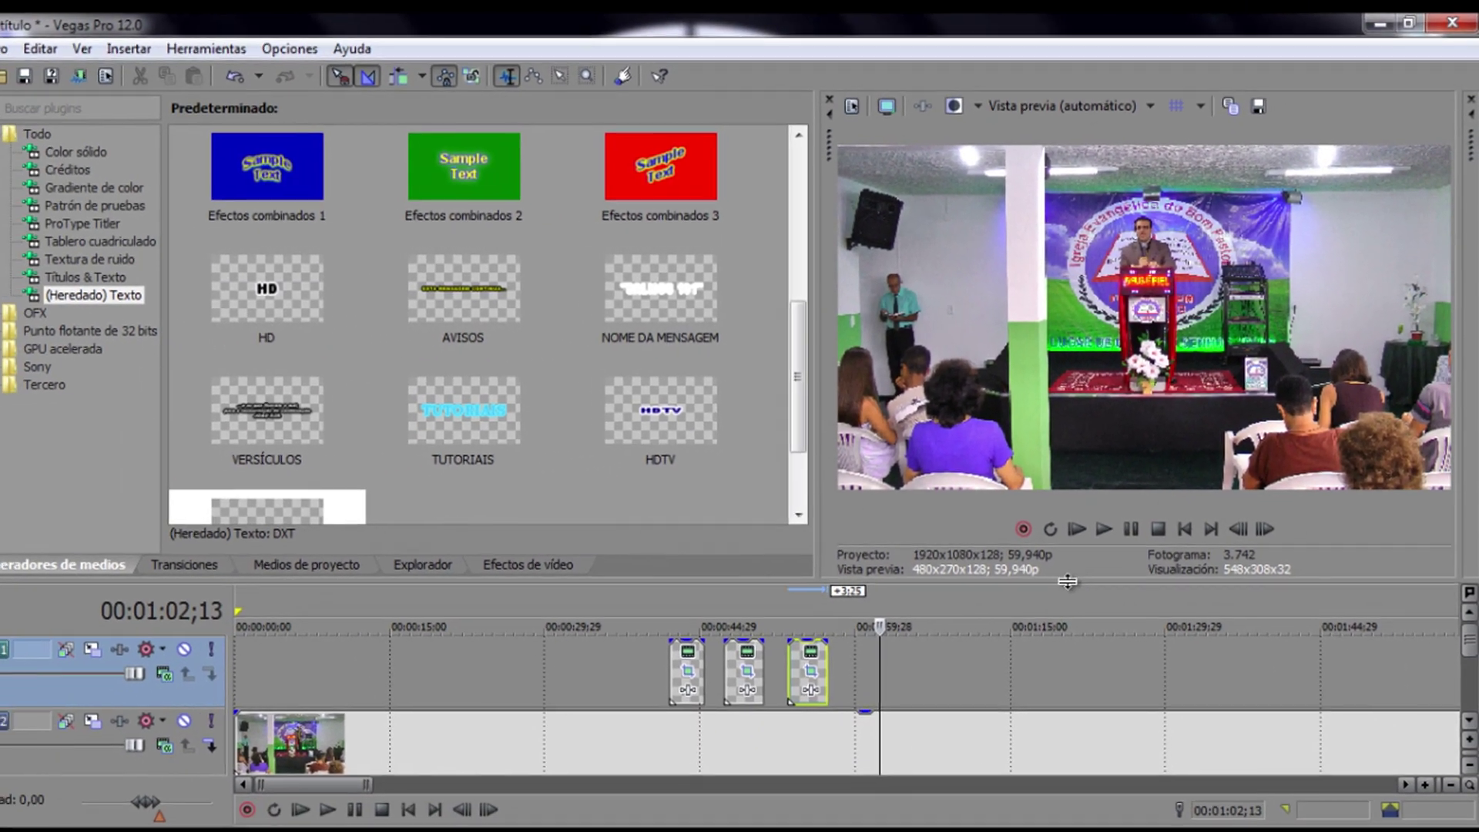
left_click_drag(1067, 582, 1086, 483)
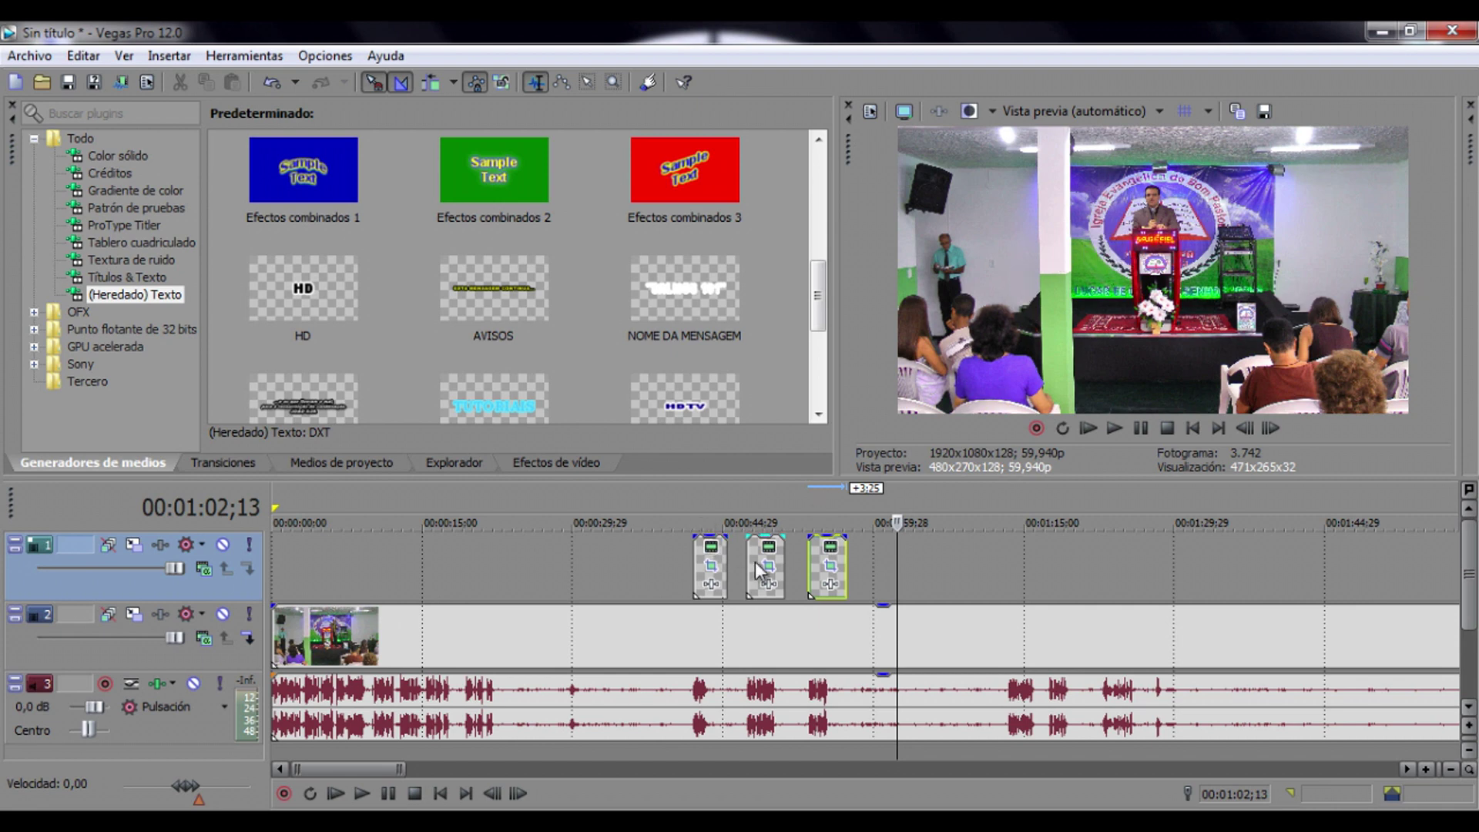
- Move the second and third titles earlier on the title track so all three titles sit end to end without gaps
left_click_drag(752, 561, 737, 570)
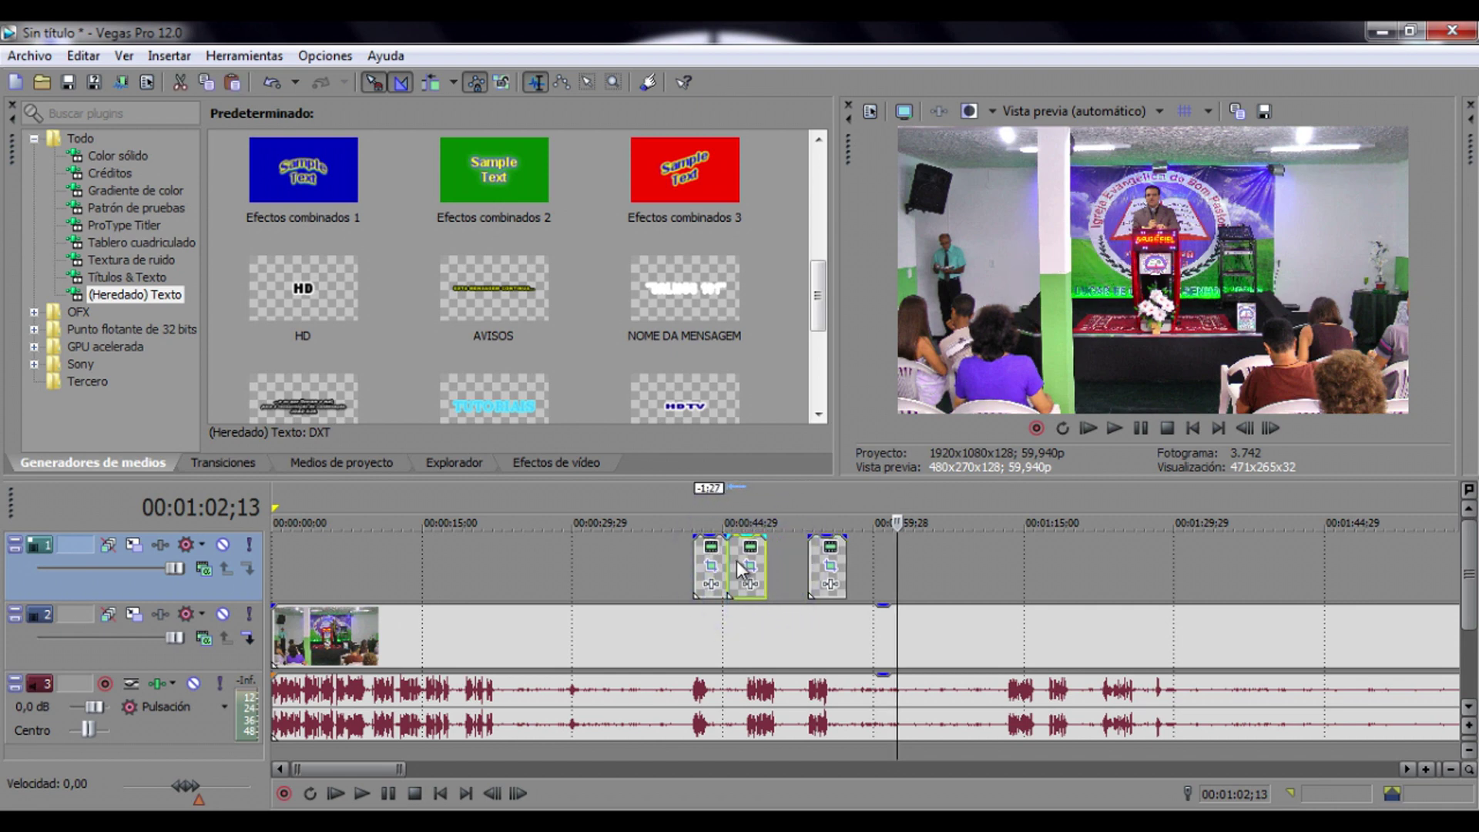
left_click(702, 496)
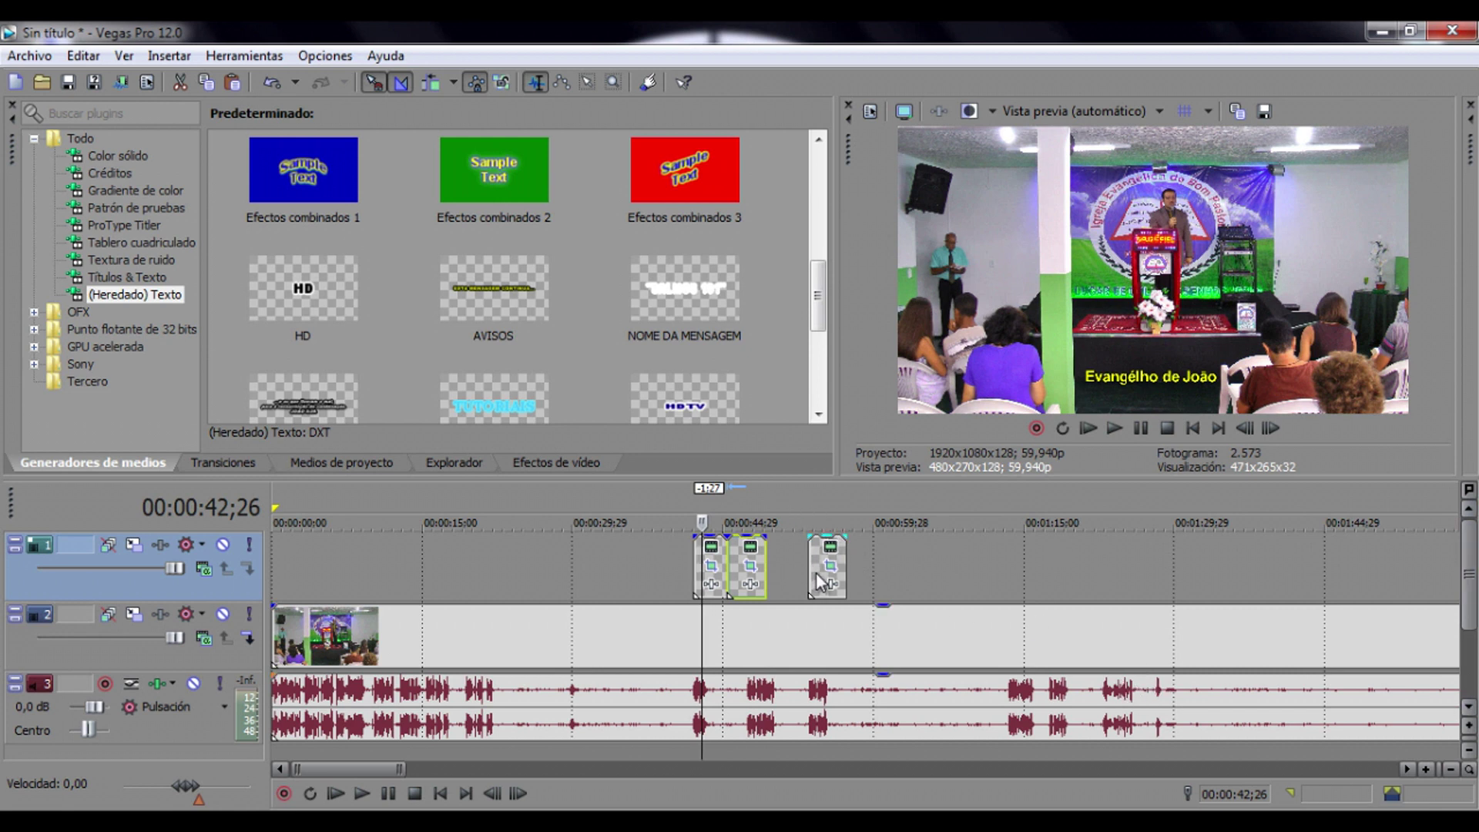
left_click_drag(821, 582, 774, 582)
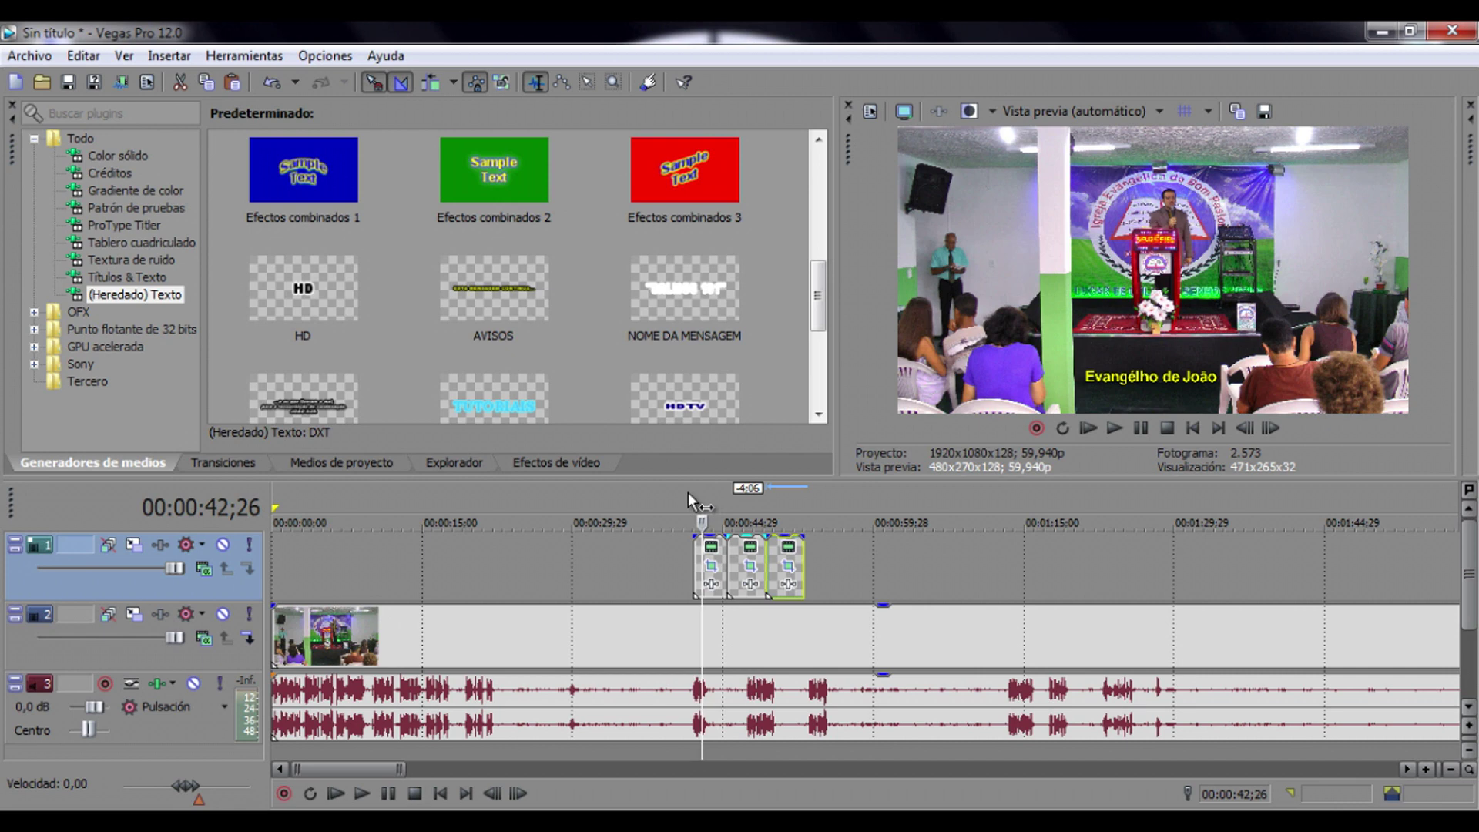
- Mute the audio track and play the back-to-back titles from 00:00:42;26 with a taller preview, pausing at 00:01:00;13
left_click(193, 683)
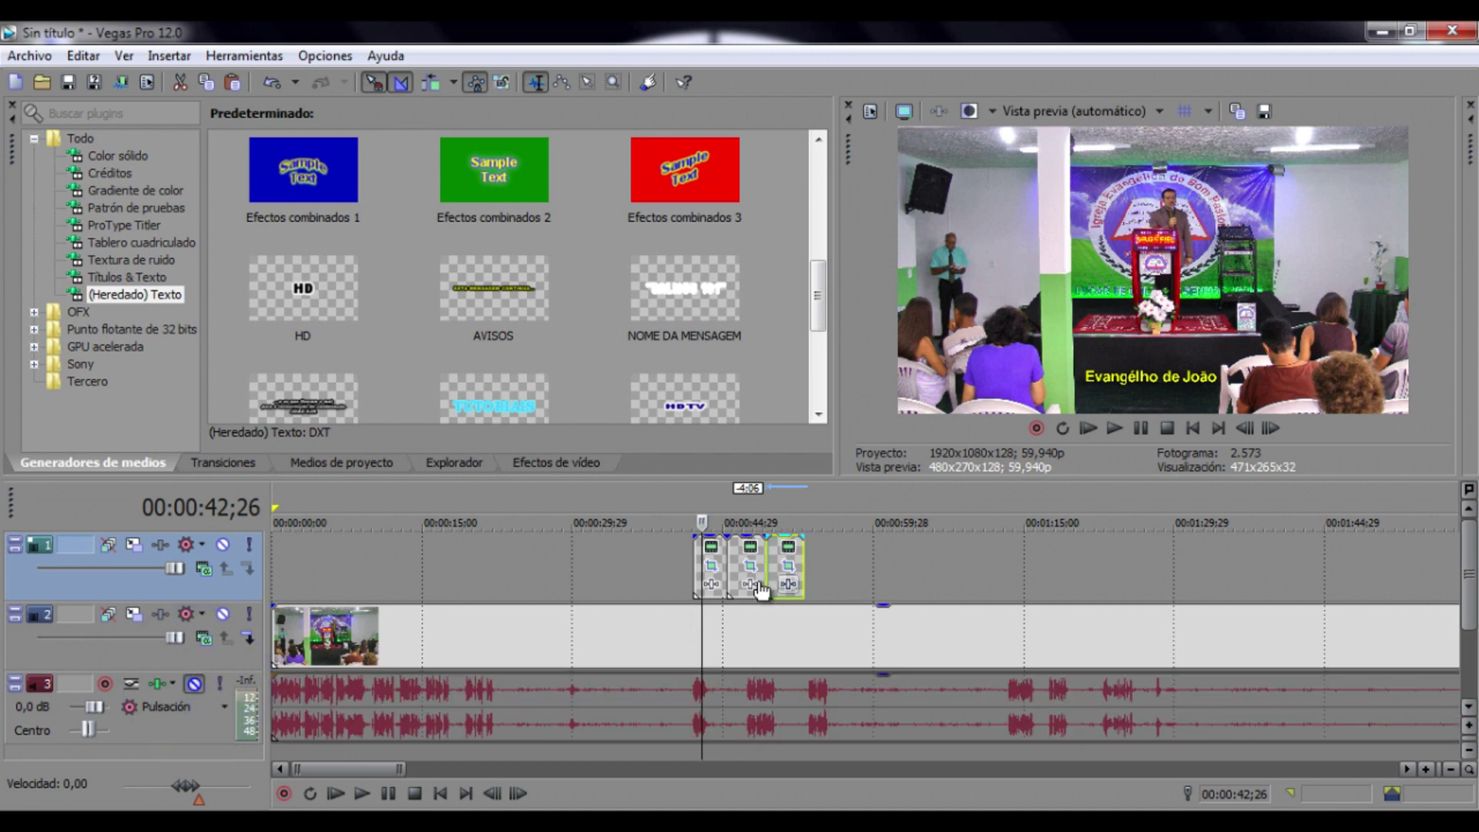
left_click(1113, 431)
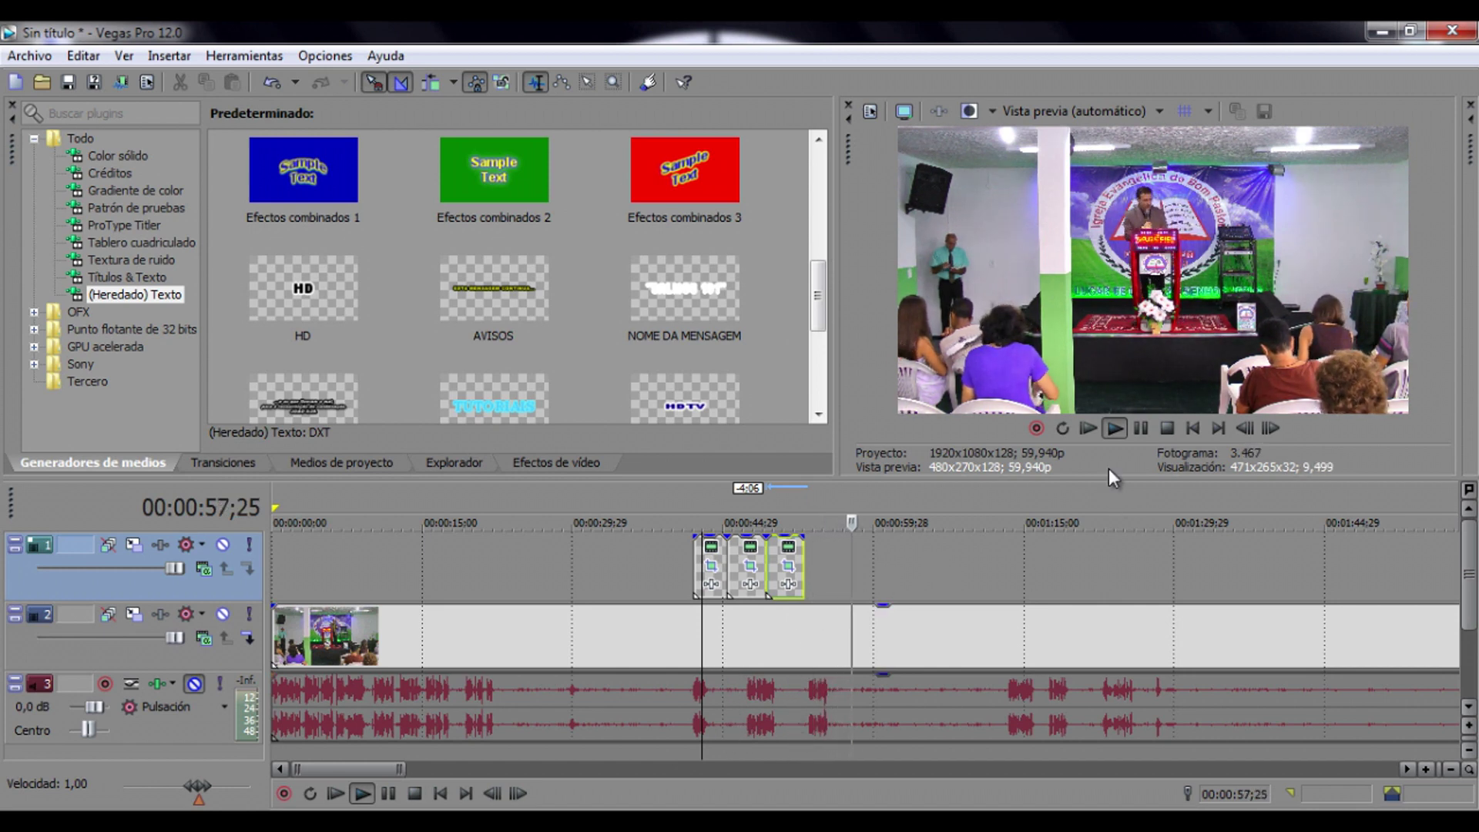
left_click_drag(1104, 477, 1102, 613)
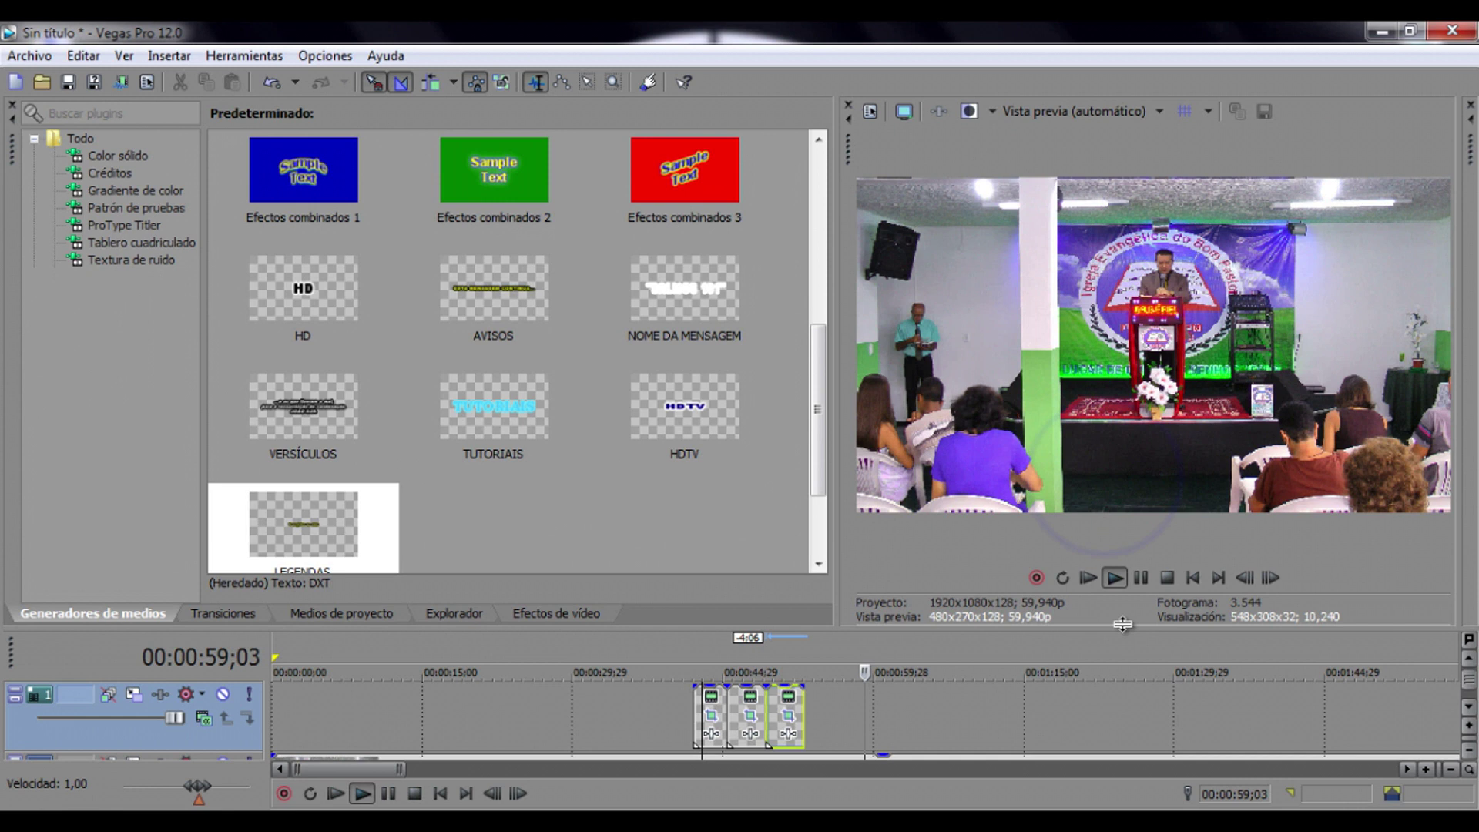
left_click(1140, 579)
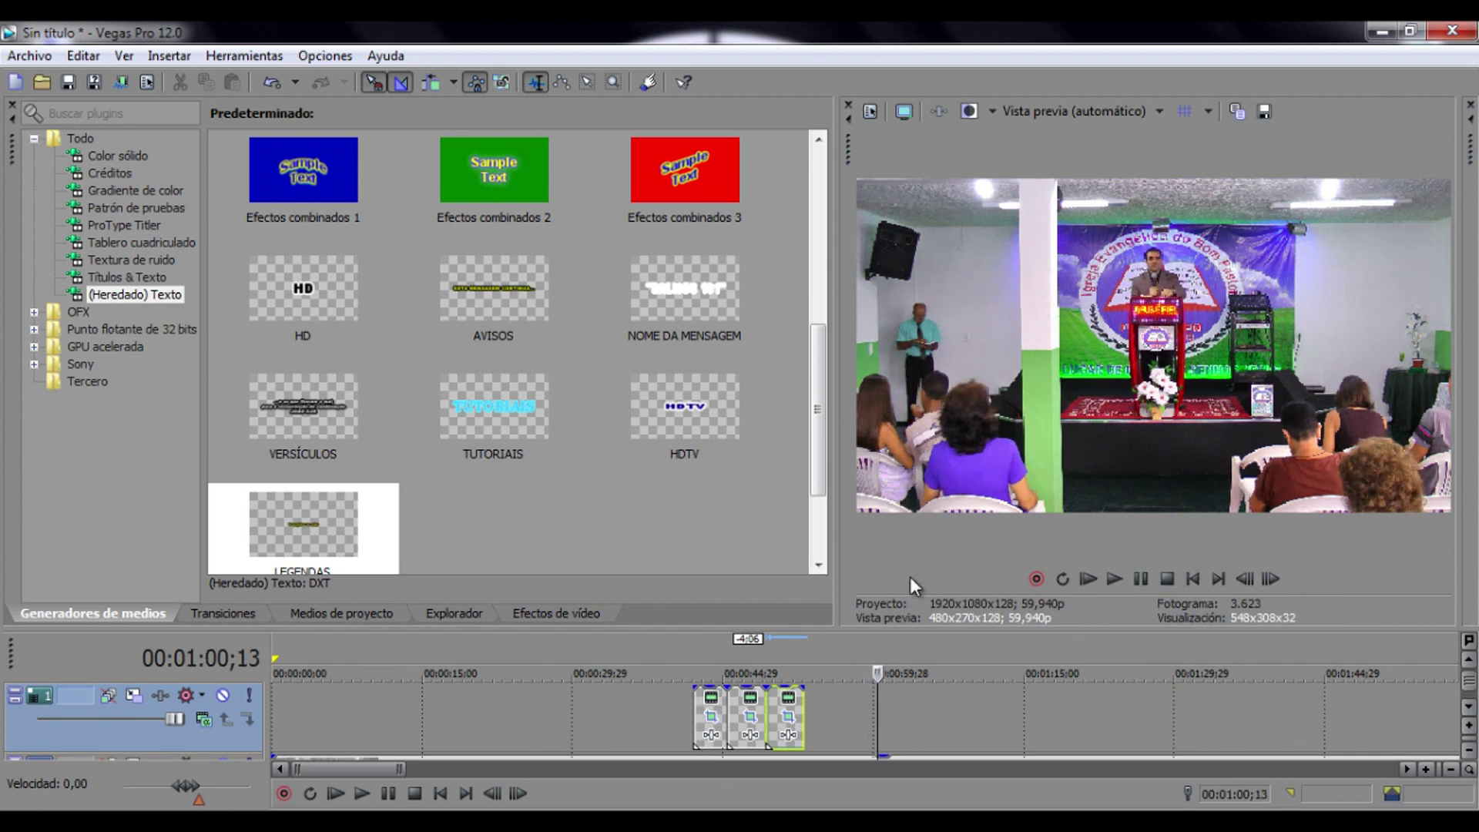